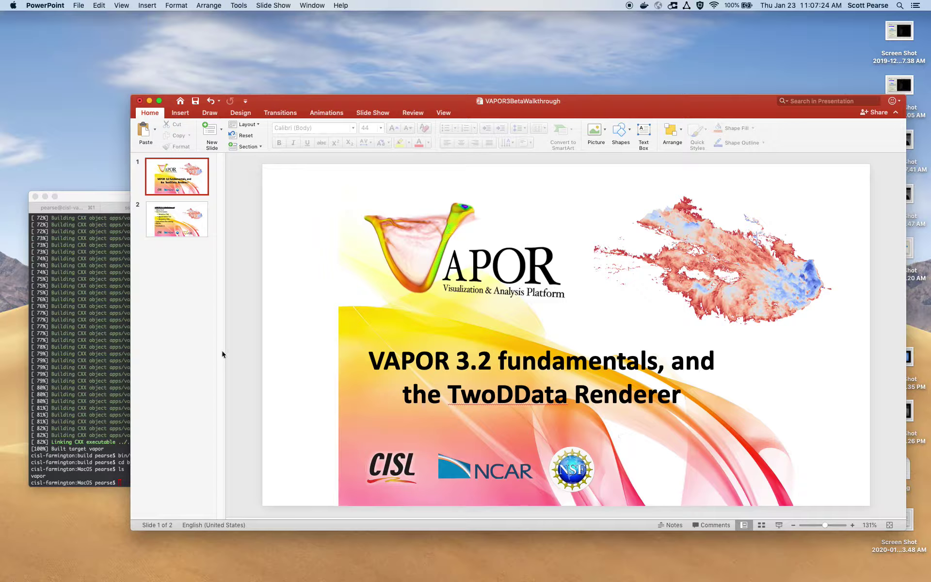
Launch VAPOR from the iTerm2 build folder by running ./vapor.
click(78, 351)
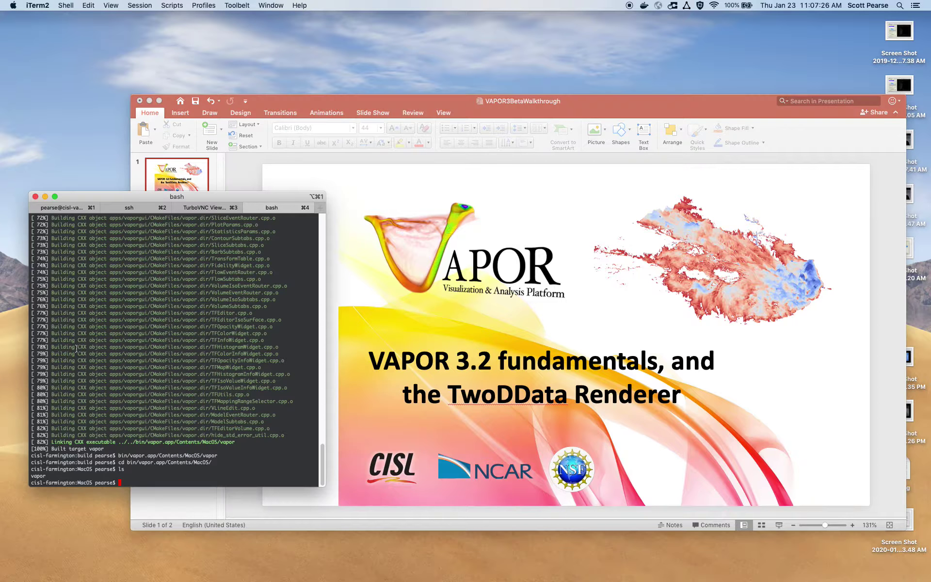
text(./)
text(vapor)
key(Return)
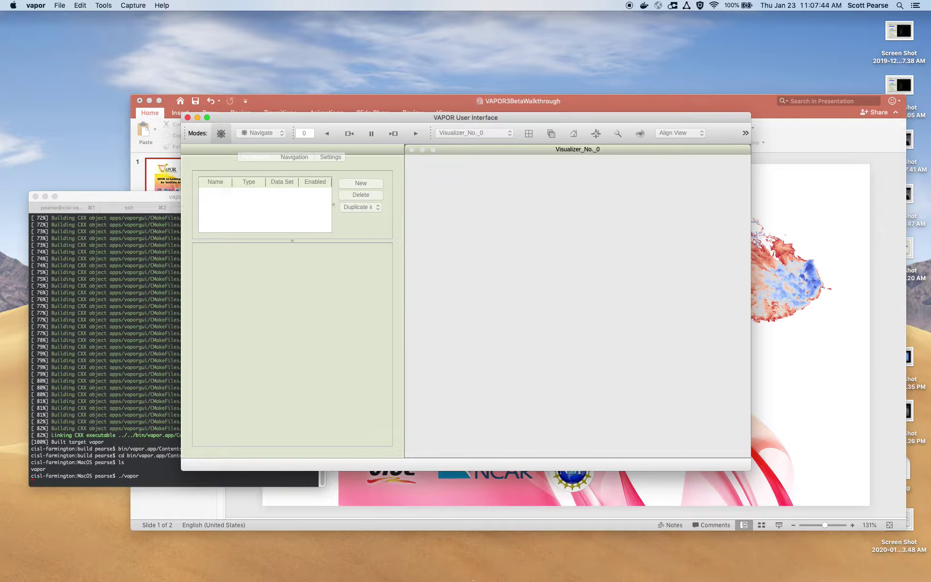
Close the duplicate VAPOR windows.
mouse_move(465, 580)
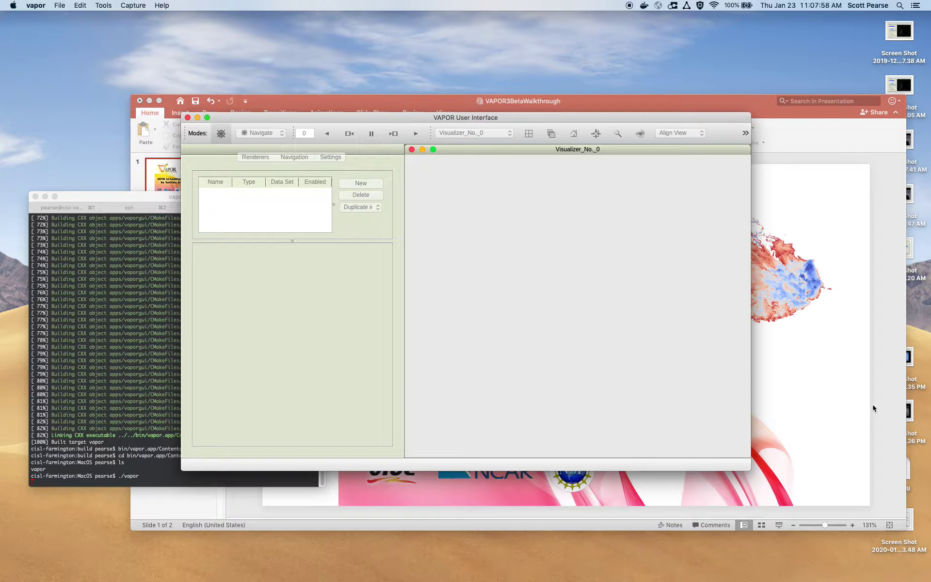
mouse_move(573, 575)
drag(378, 120, 532, 207)
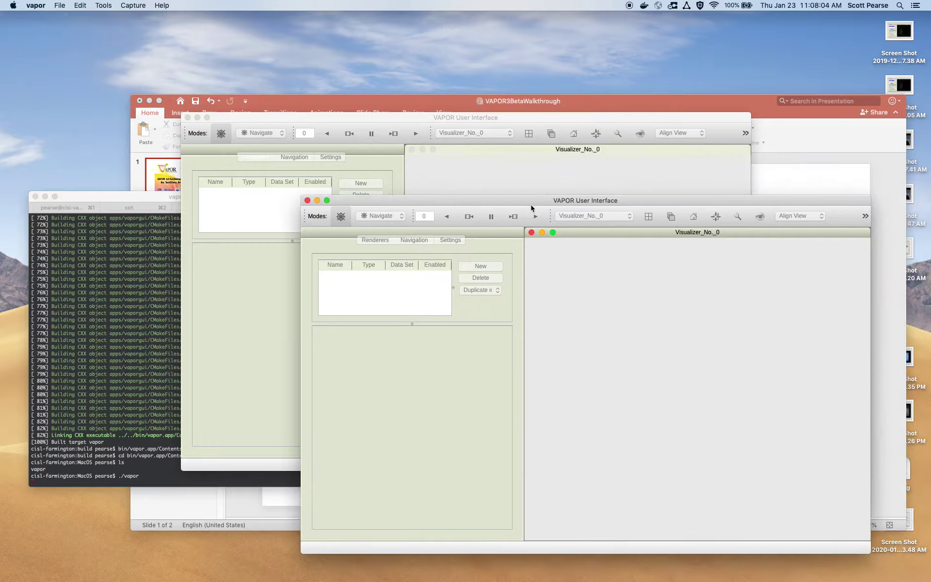
click(307, 201)
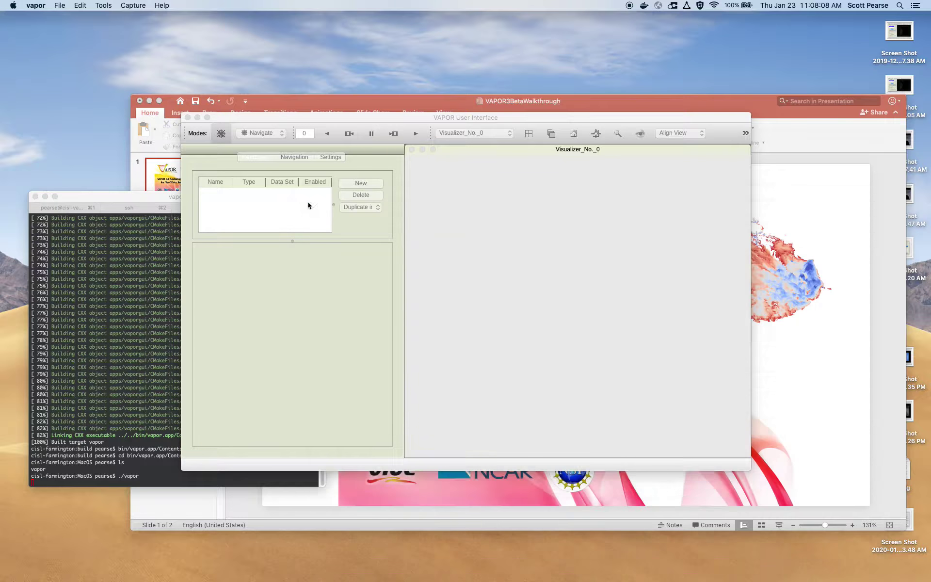
click(188, 118)
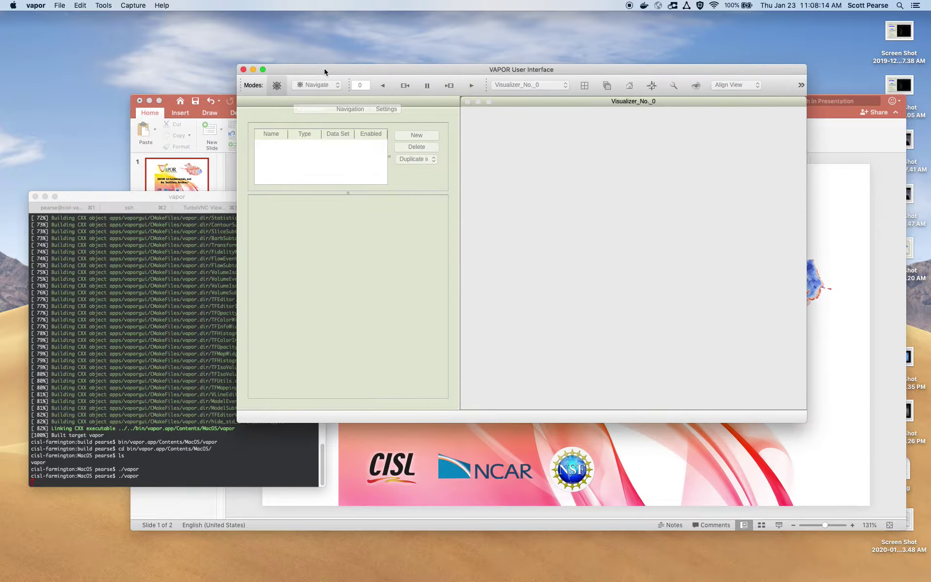
Maximise the remaining VAPOR window so it fills the screen.
click(168, 361)
double_click(169, 361)
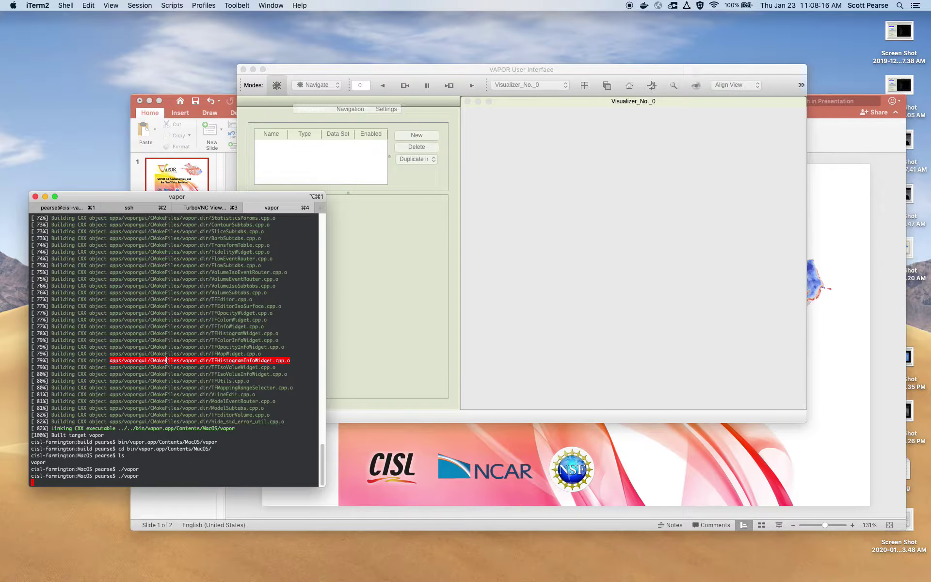
click(525, 315)
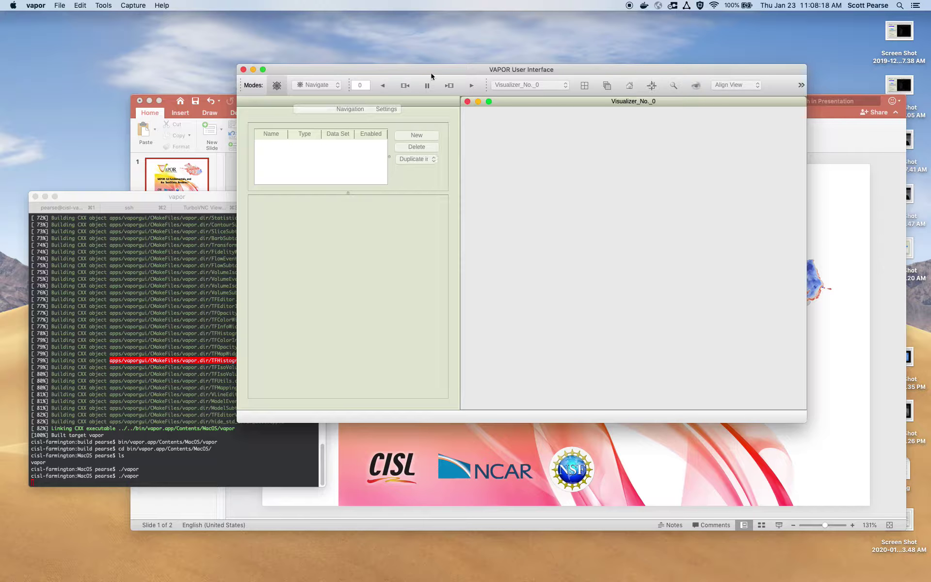
drag(432, 76, 393, 109)
double_click(373, 103)
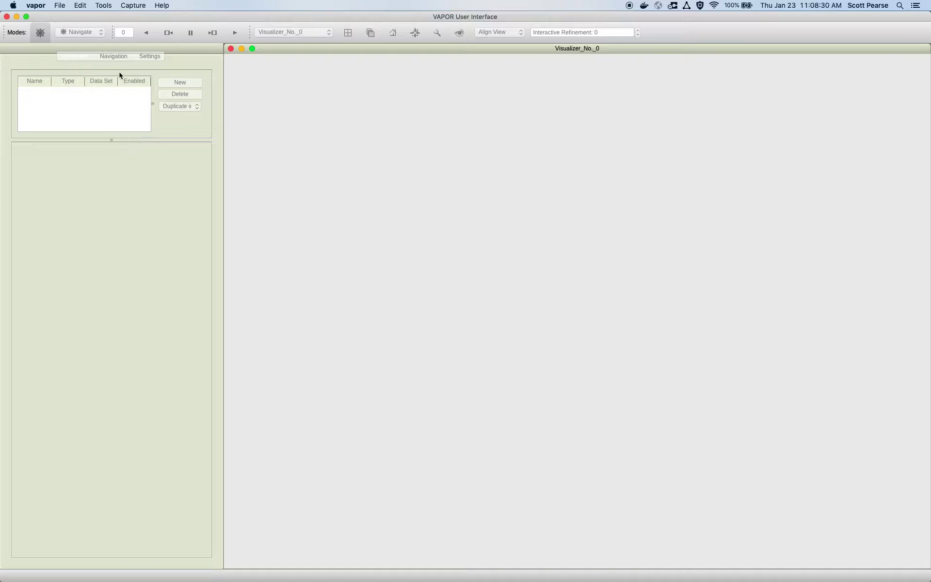
Show the File menu's Import submenu.
click(62, 7)
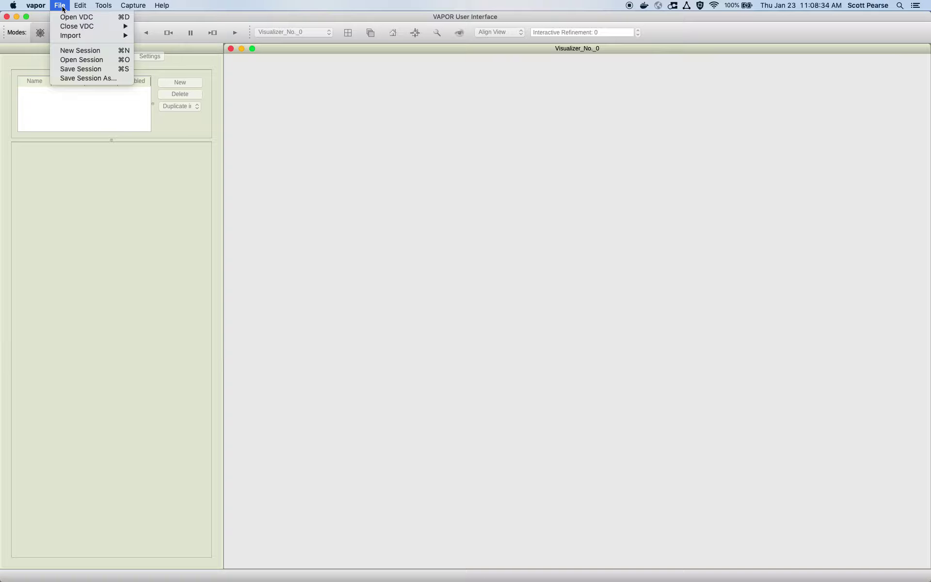
mouse_move(81, 40)
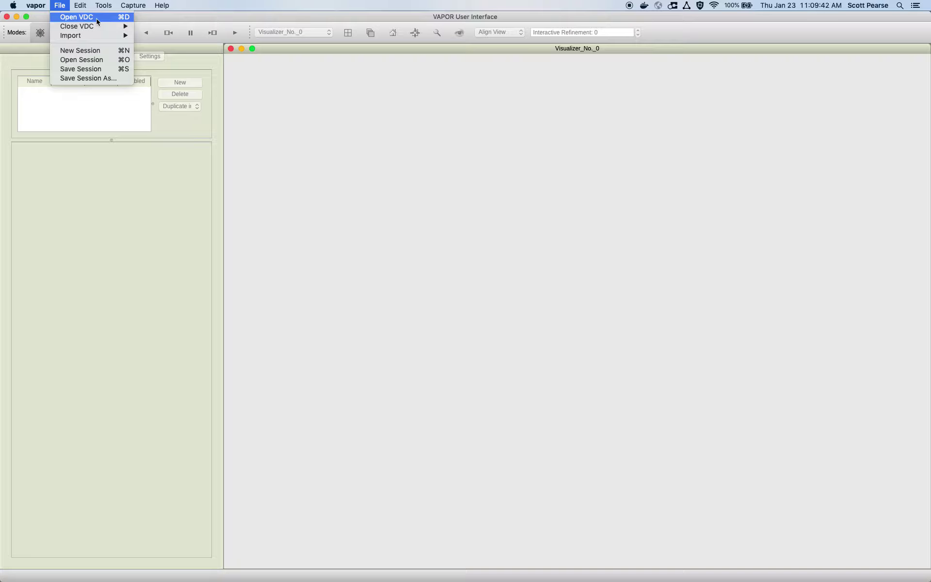
Open harvey.nc from Data/wrf/Harvey with File > Open VDC.
click(70, 18)
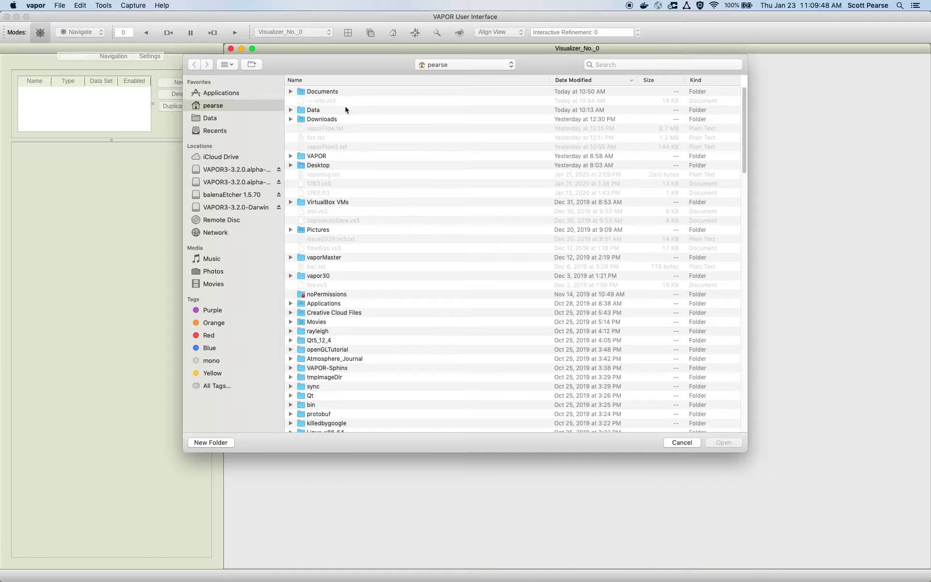
click(341, 111)
double_click(340, 111)
double_click(335, 101)
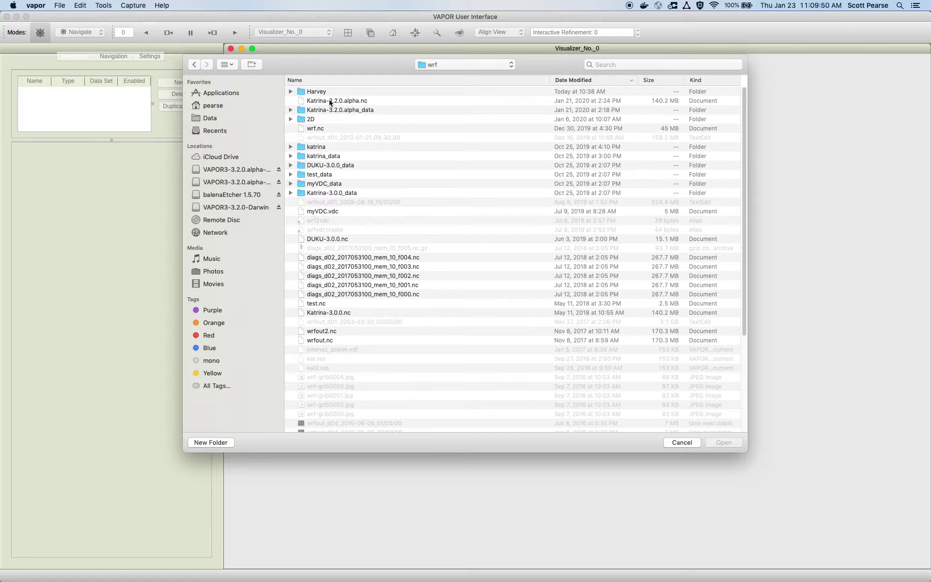
double_click(333, 93)
click(332, 92)
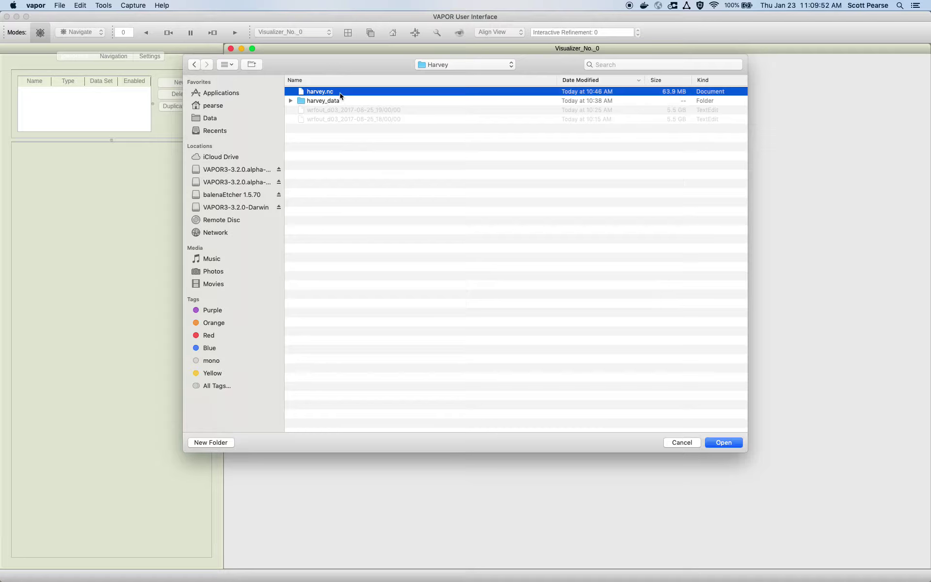
click(724, 444)
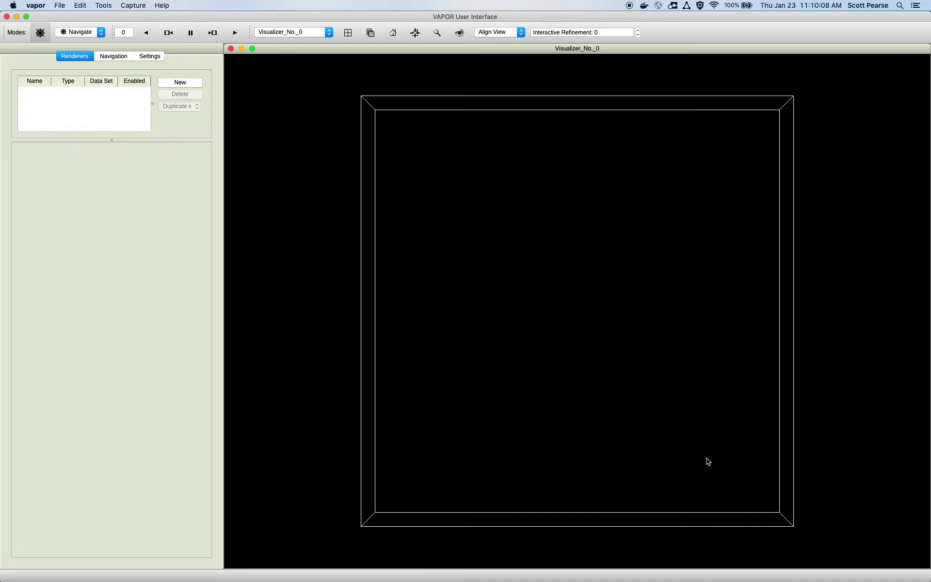
Rotate and zoom the view to see the harvey.nc domain box obliquely from above.
drag(706, 461, 534, 272)
right_drag(534, 273, 562, 139)
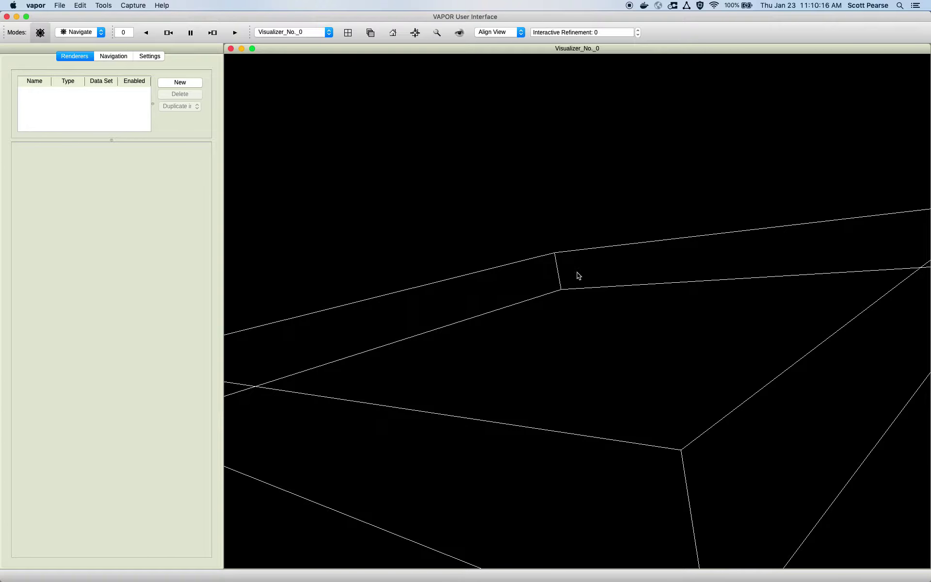
drag(585, 279, 648, 318)
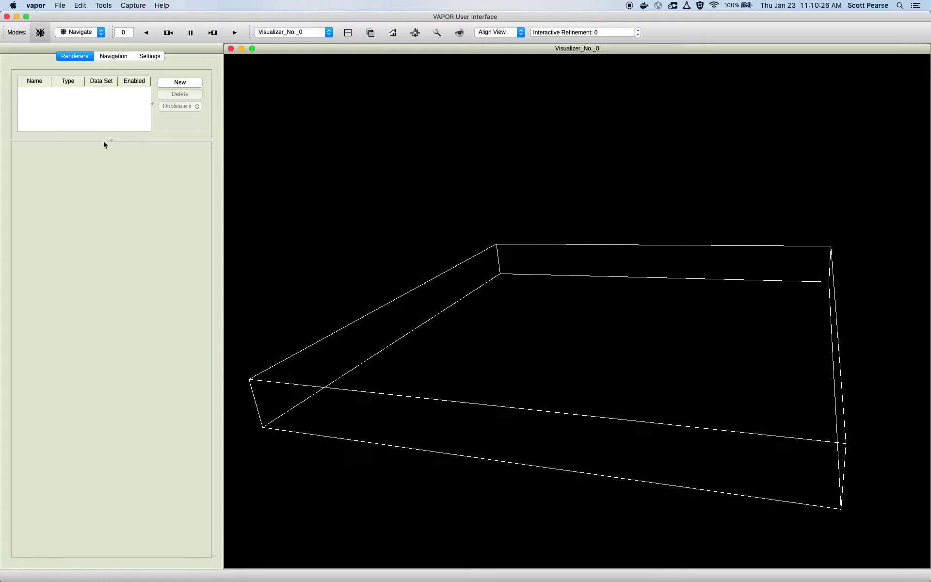
Preview the available renderer types and create a TwoDData renderer on harvey.nc.
click(180, 83)
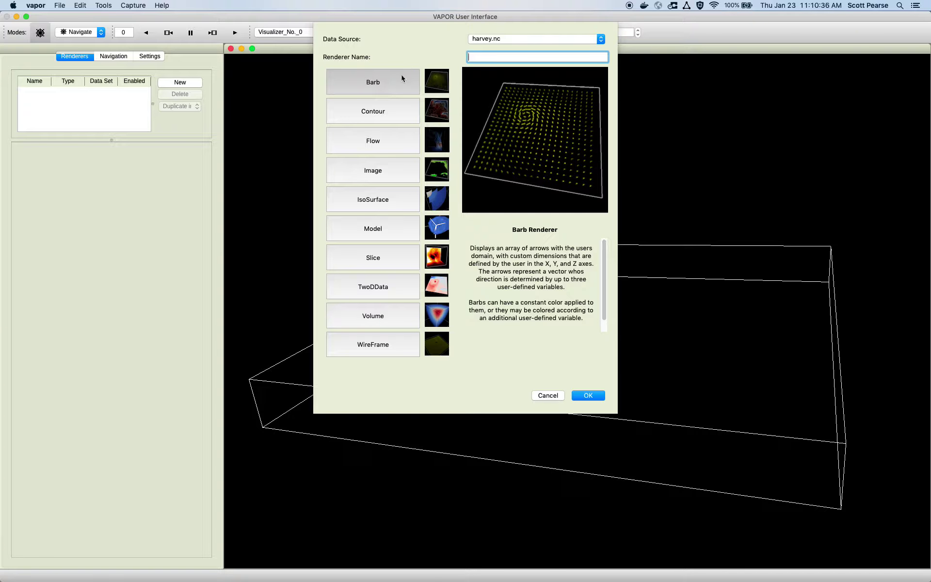
click(389, 113)
click(406, 142)
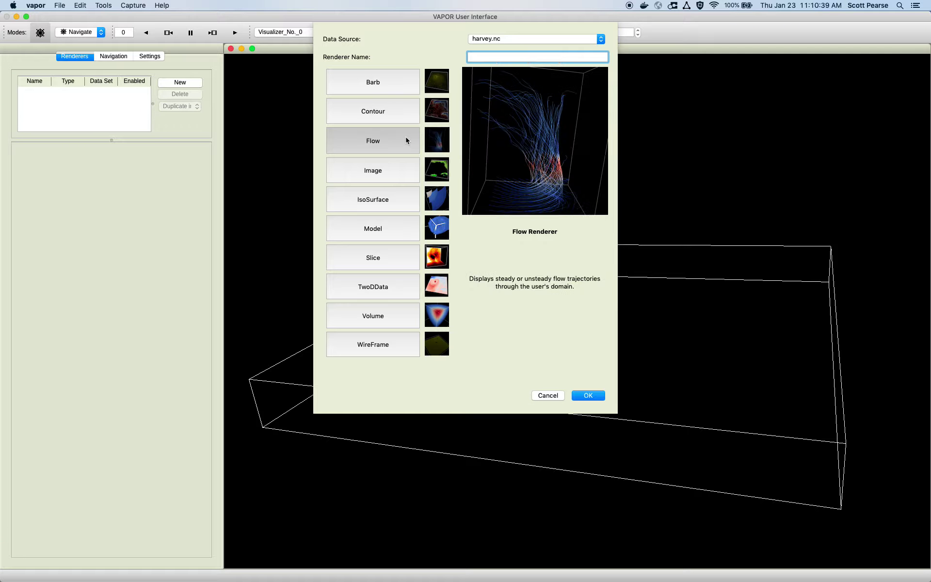
click(395, 171)
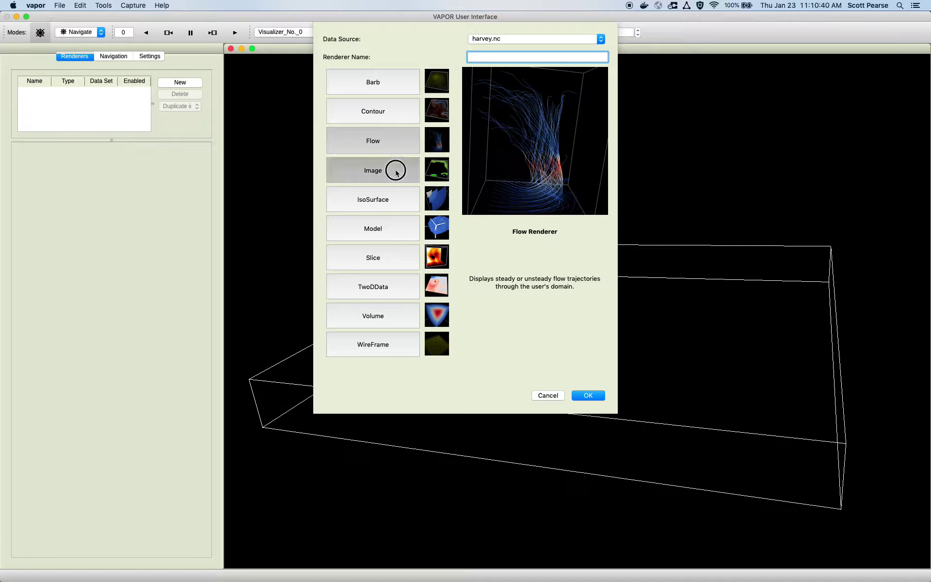
click(401, 202)
click(404, 225)
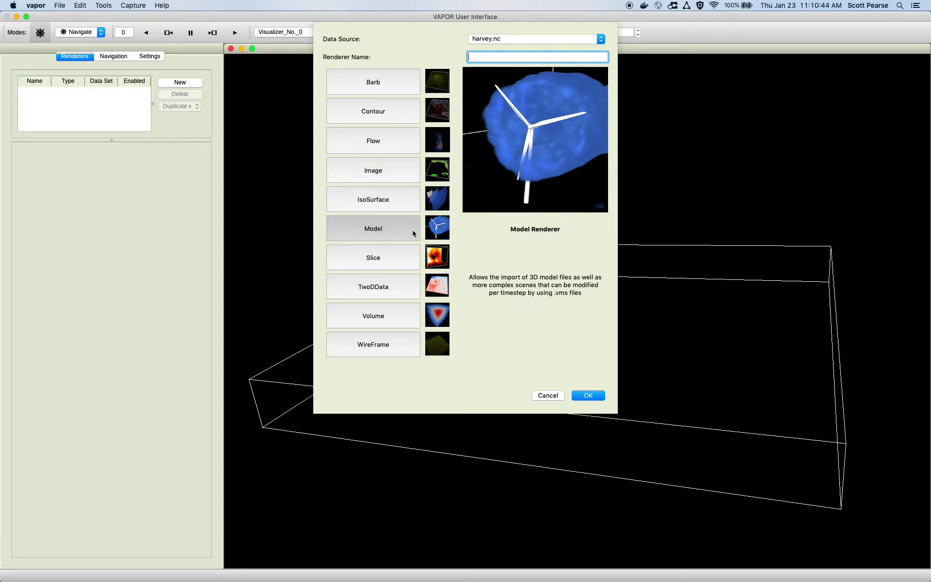
click(400, 262)
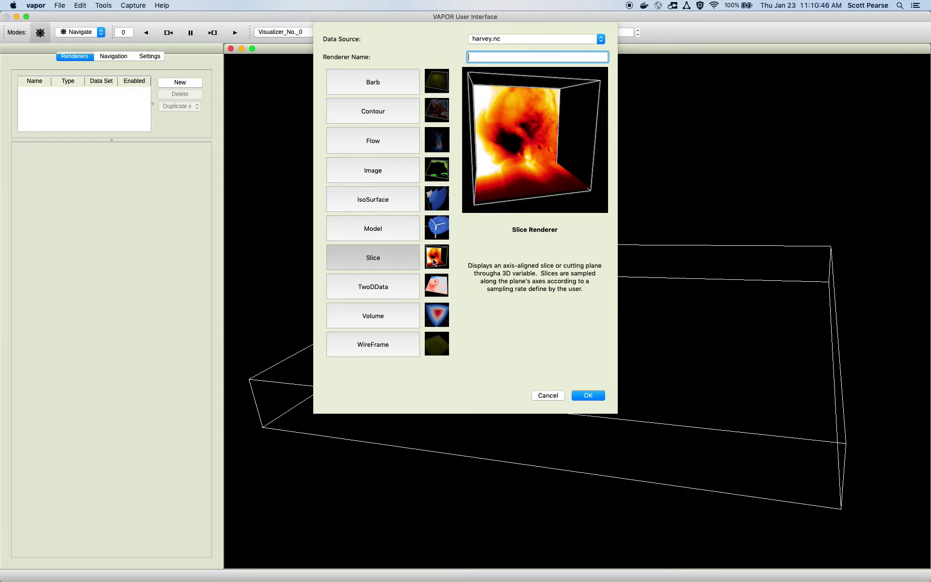
click(402, 285)
click(398, 321)
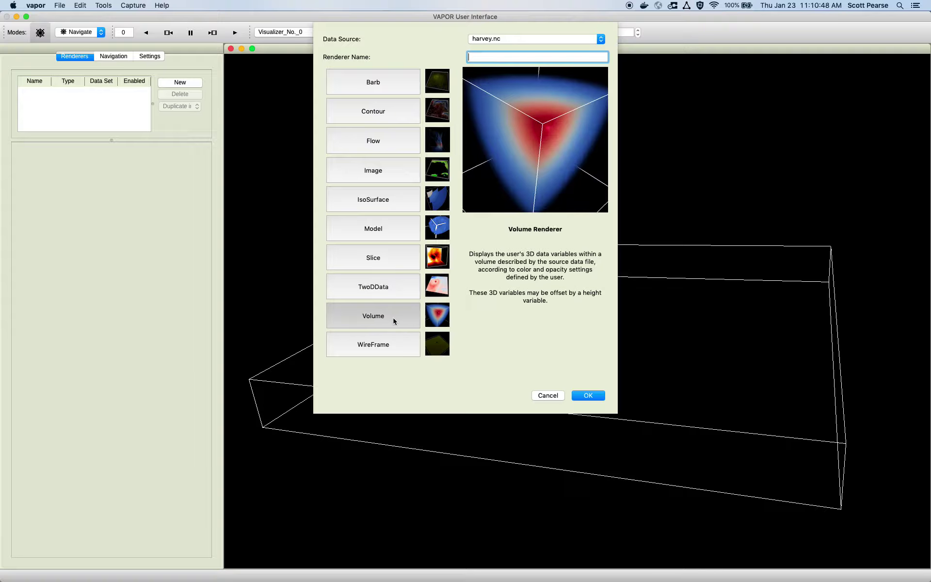
click(396, 343)
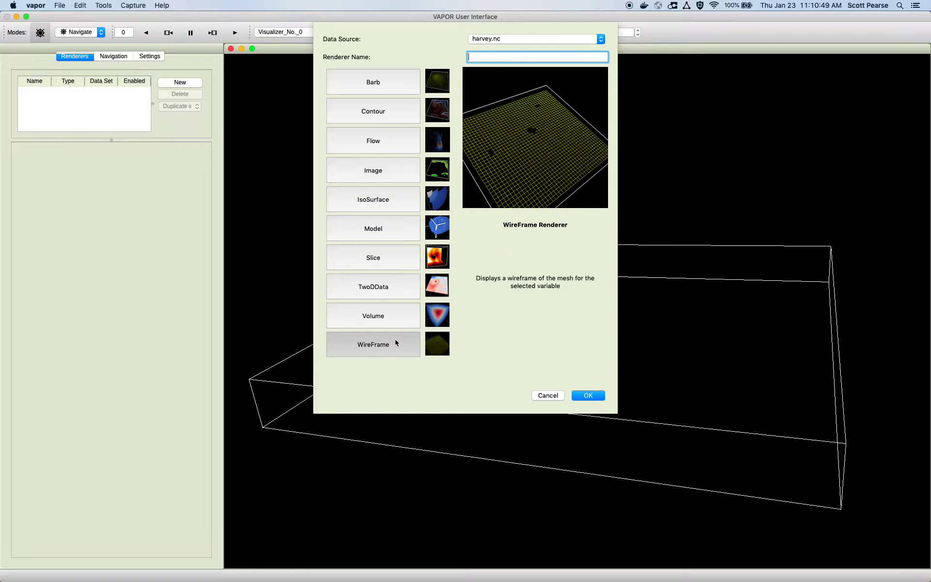
click(402, 295)
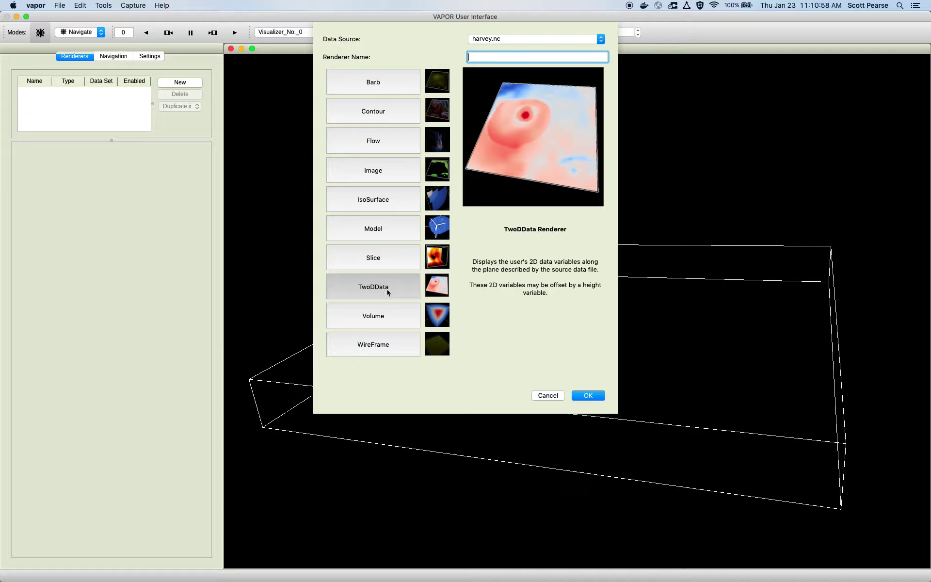
double_click(388, 290)
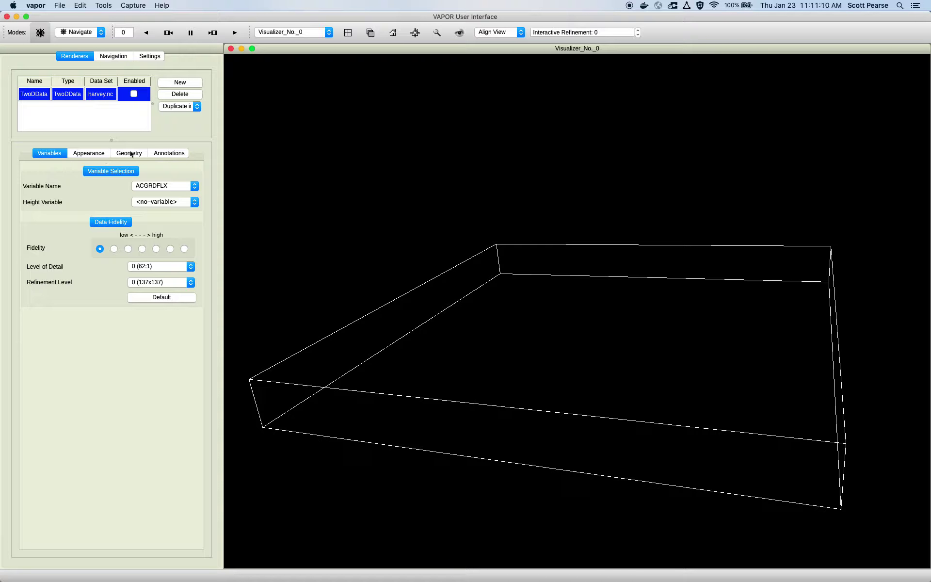
Review the TwoDData variable, colour, geometry and colorbar settings, then rotate the domain box.
click(51, 153)
click(96, 153)
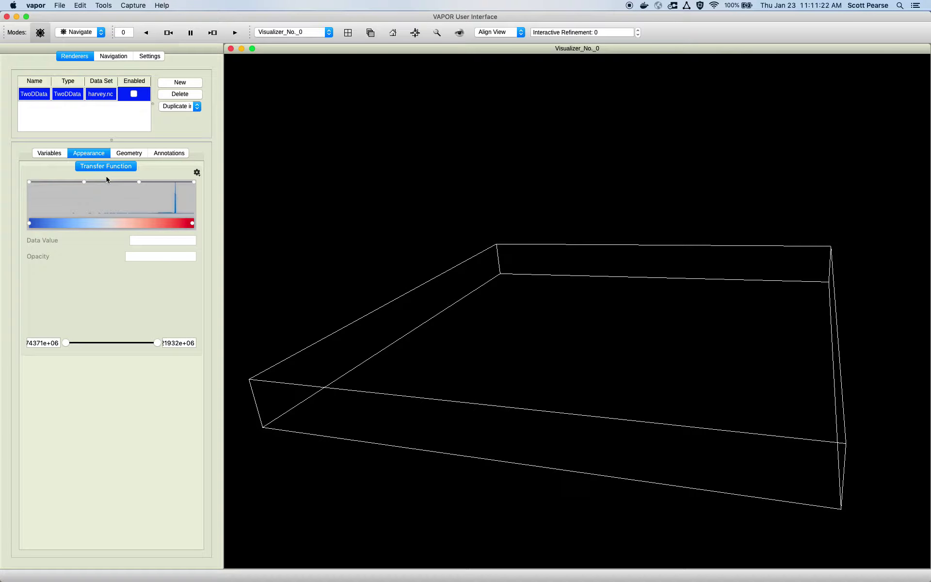
click(134, 154)
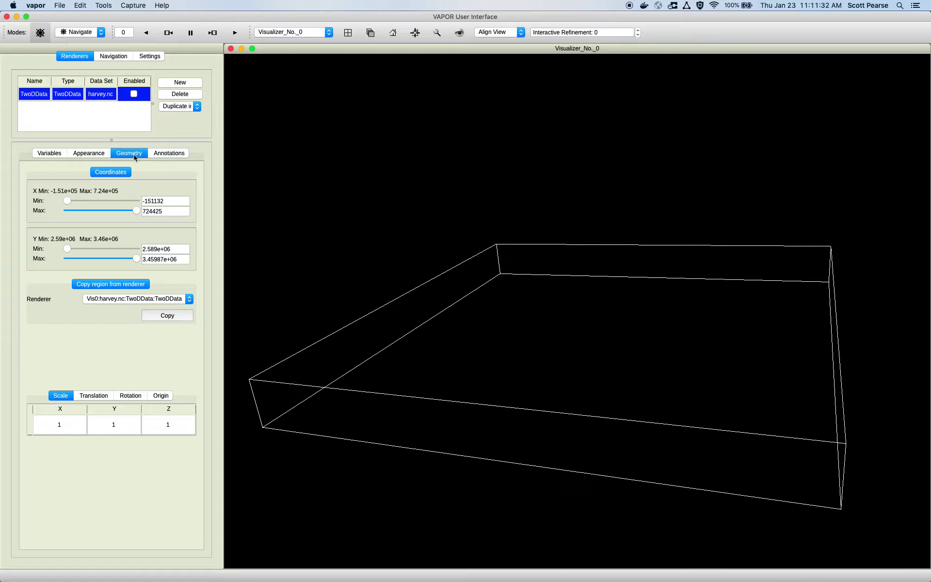
click(169, 154)
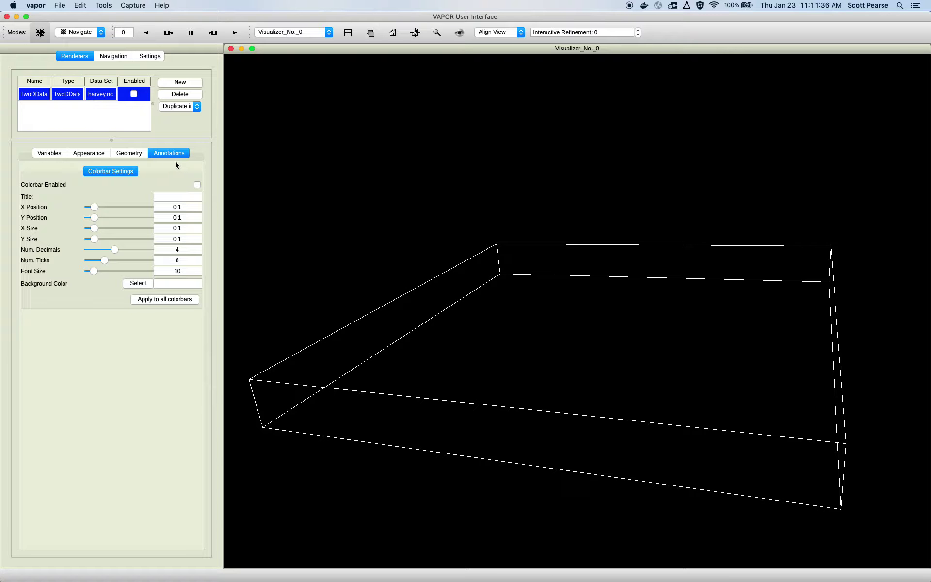
click(58, 153)
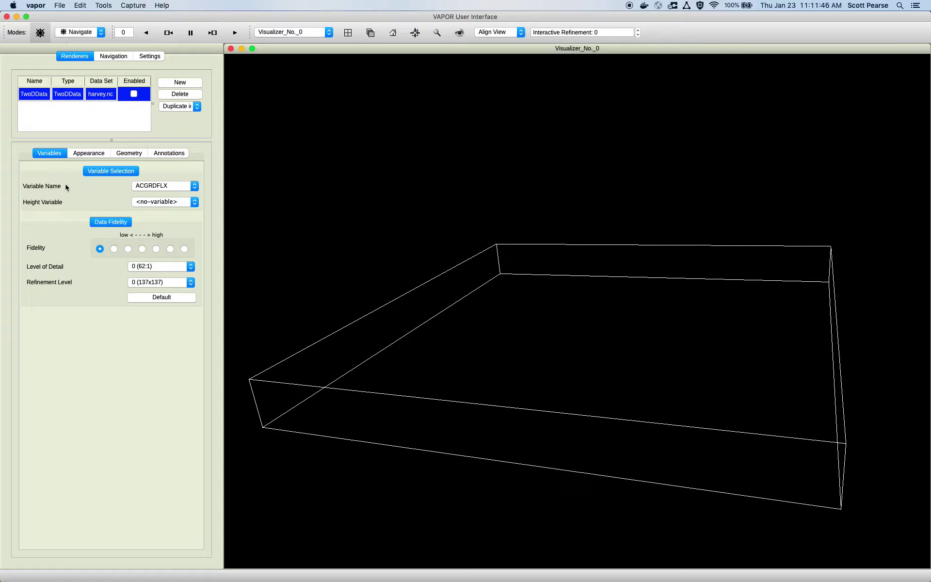
drag(417, 243, 445, 265)
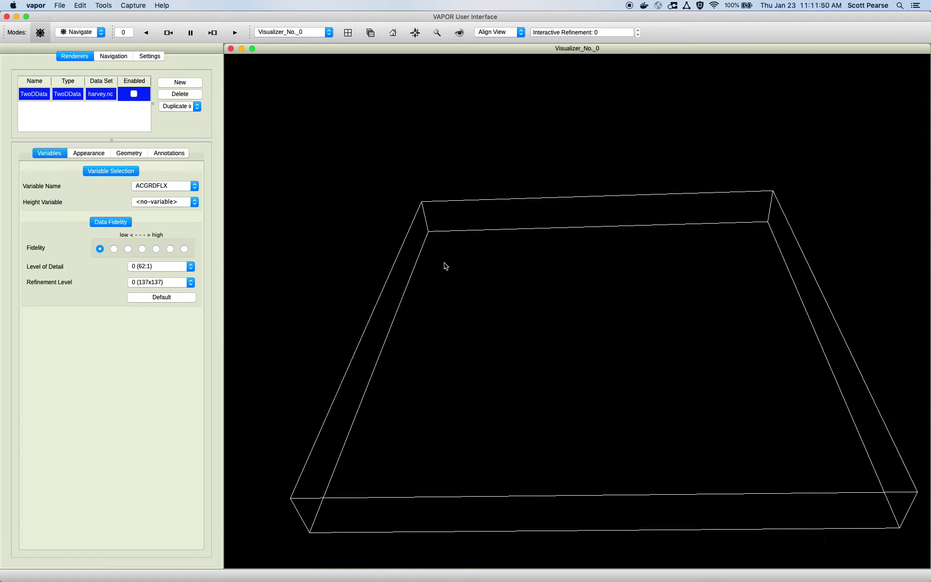
Enable the TwoDData renderer and rotate to look down on the data plane.
click(134, 93)
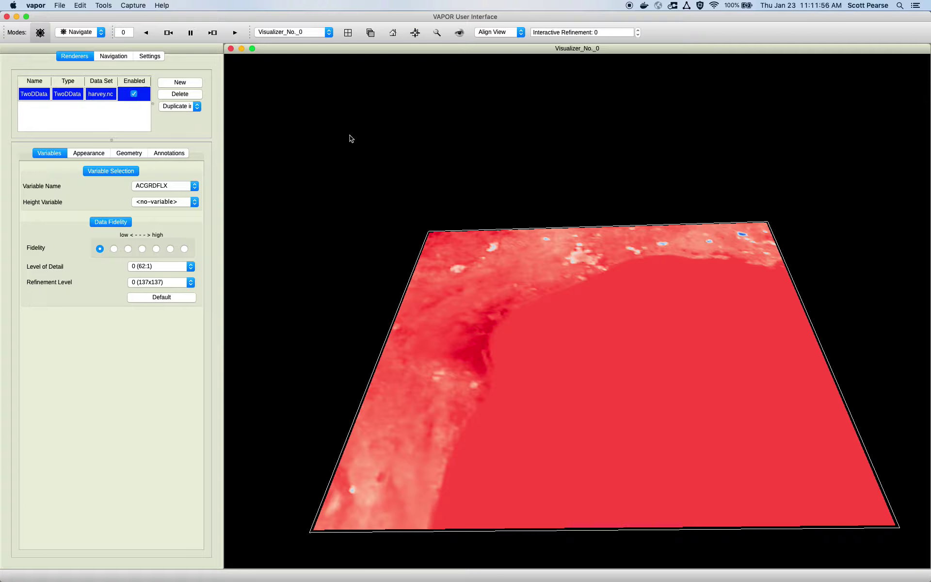
drag(554, 124, 434, 255)
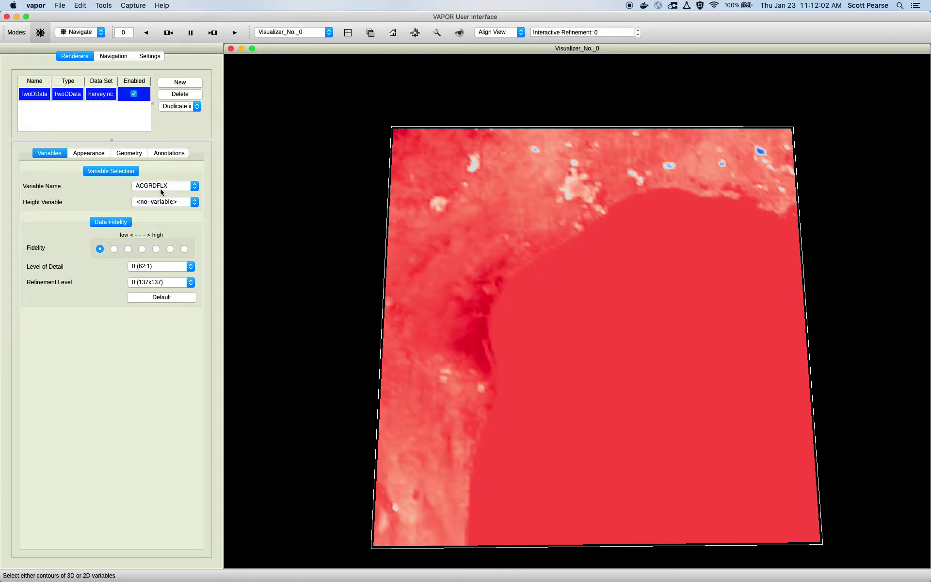
drag(369, 199, 475, 250)
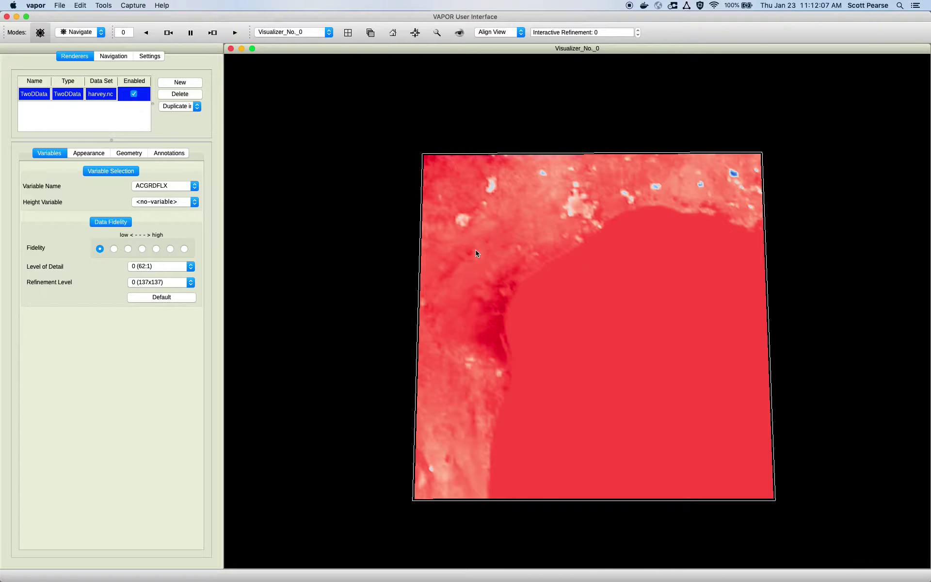
Colour the data plane by the HGT variable.
click(191, 187)
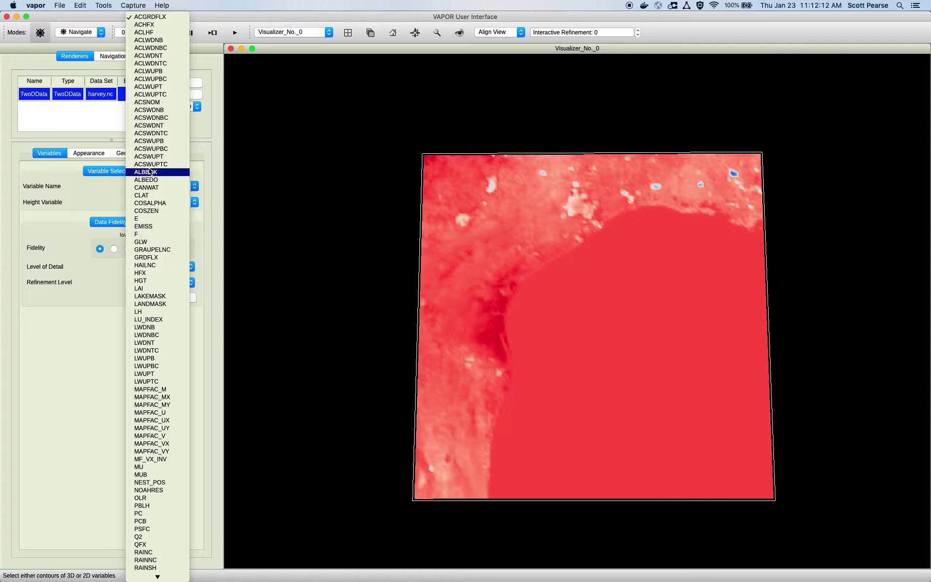
click(160, 281)
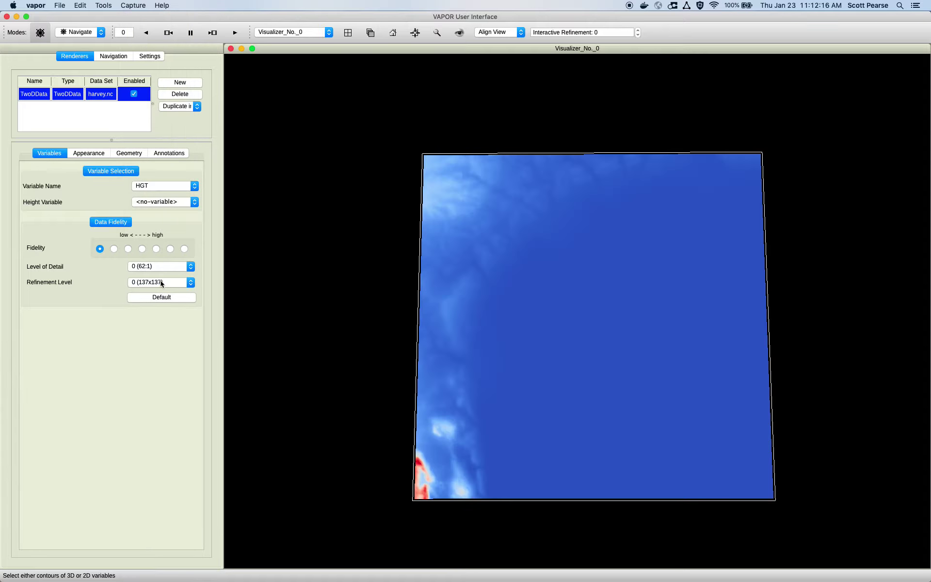
drag(563, 241, 519, 298)
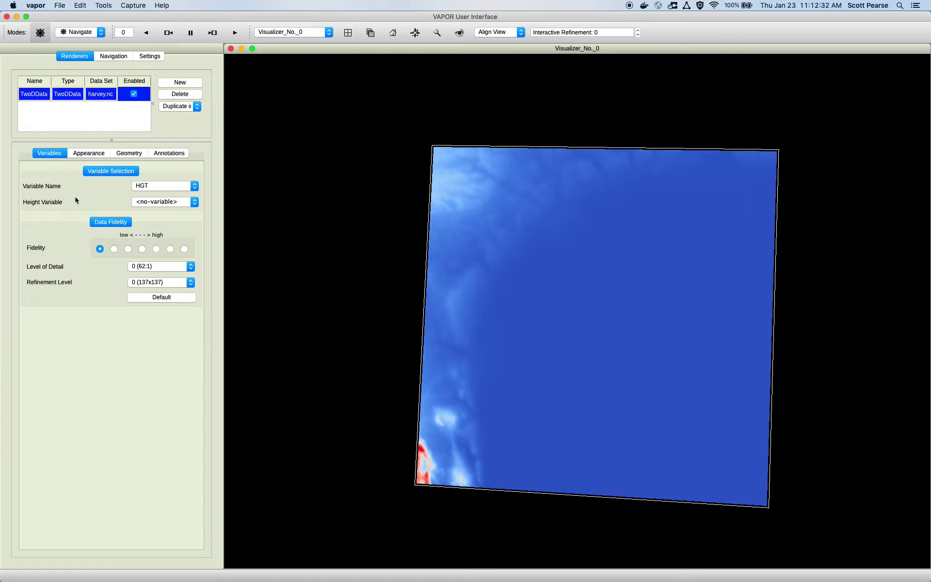
click(150, 186)
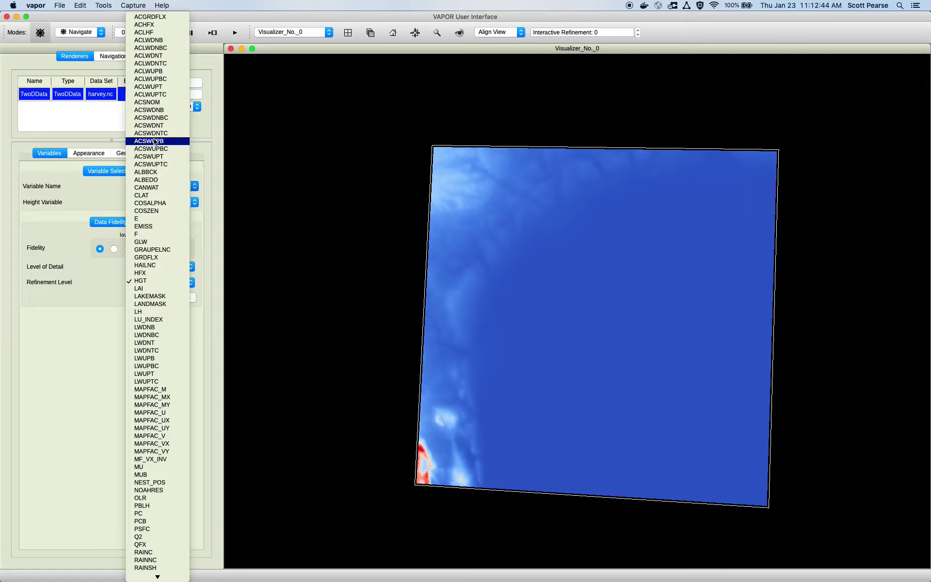
click(51, 187)
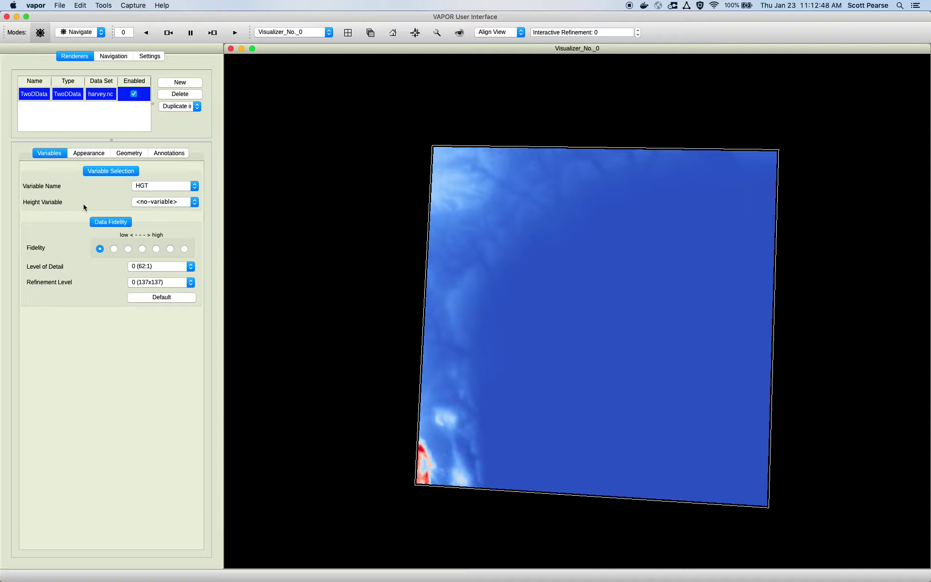
Set the plane's height variable to HGT.
drag(582, 351, 702, 275)
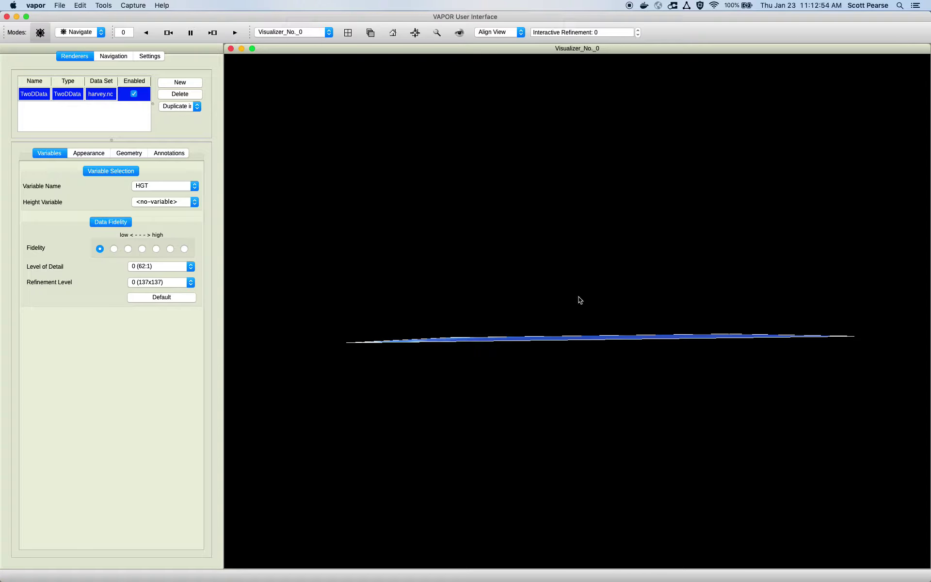
drag(580, 300, 550, 337)
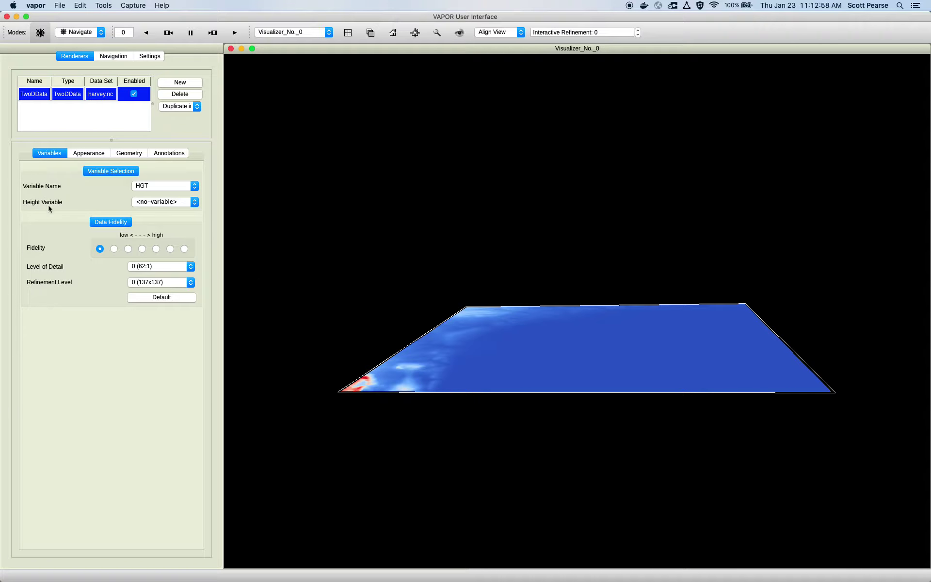
click(165, 202)
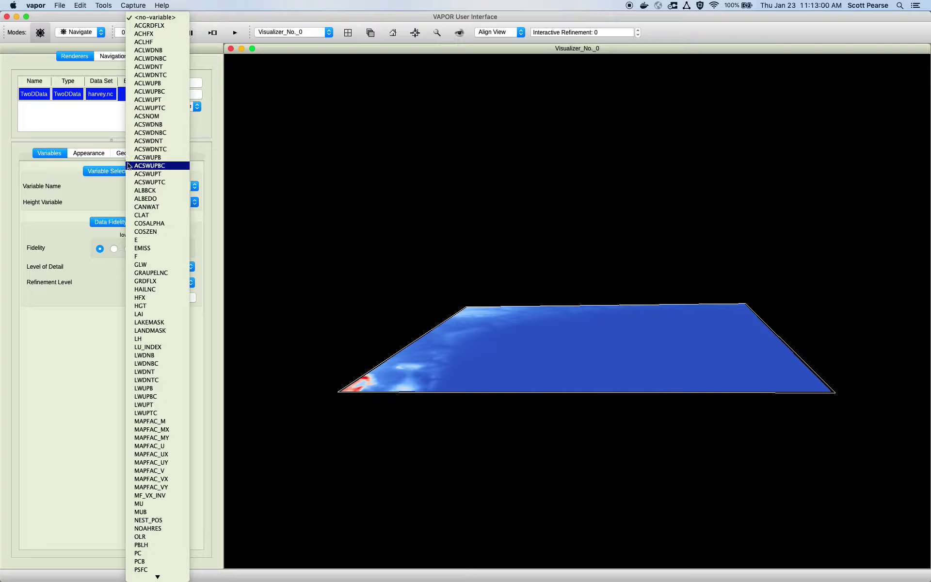
click(140, 306)
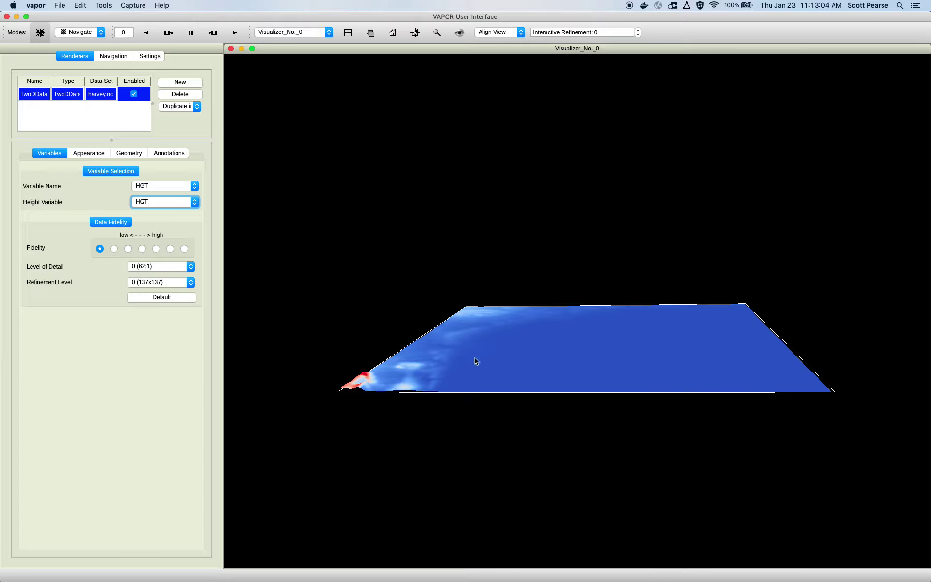
Rotate the HGT terrain surface to inspect its relief until nearly face-on.
drag(538, 357, 650, 339)
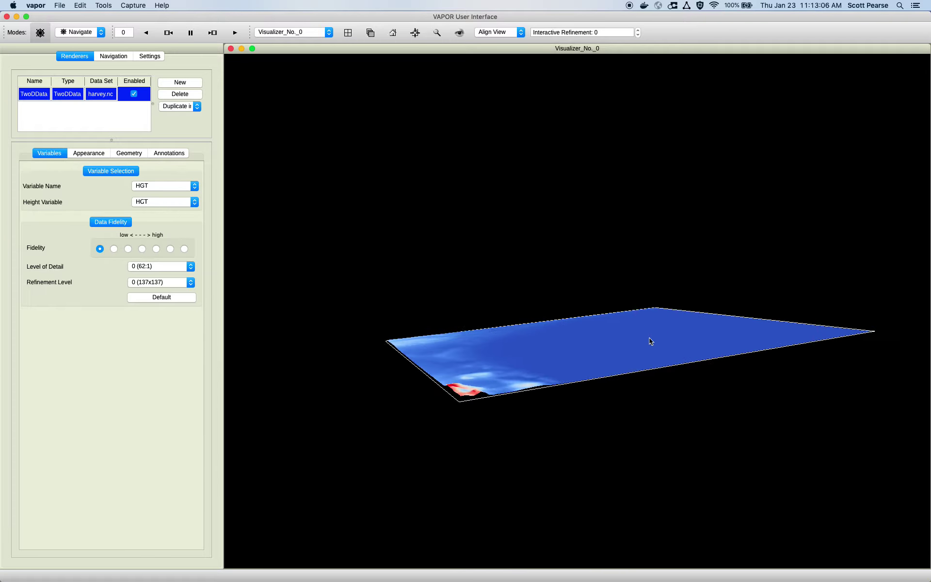
drag(428, 358, 451, 339)
drag(542, 315, 485, 318)
drag(433, 374, 366, 367)
drag(541, 314, 648, 301)
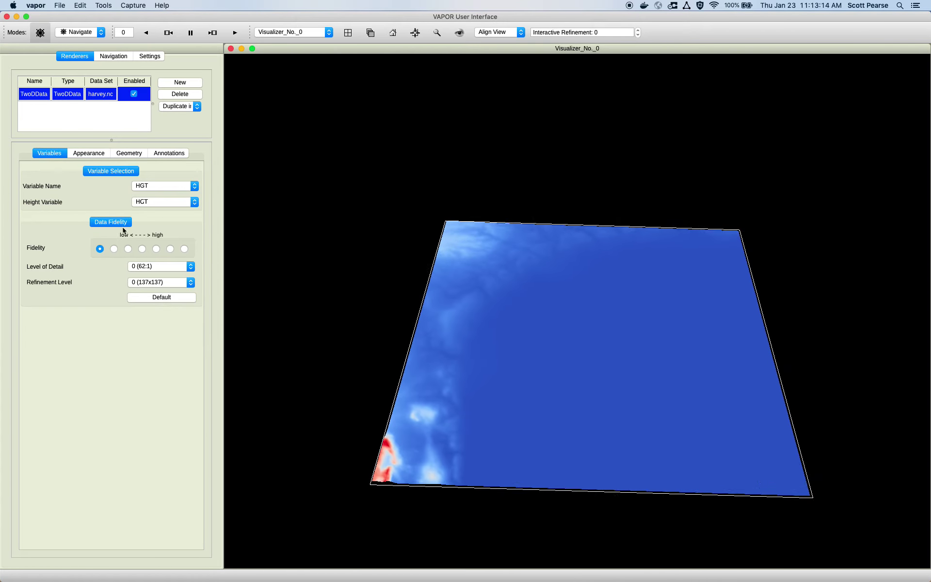
Switch the colour variable to ALBEDO and tilt the surface to a flatter view.
click(162, 186)
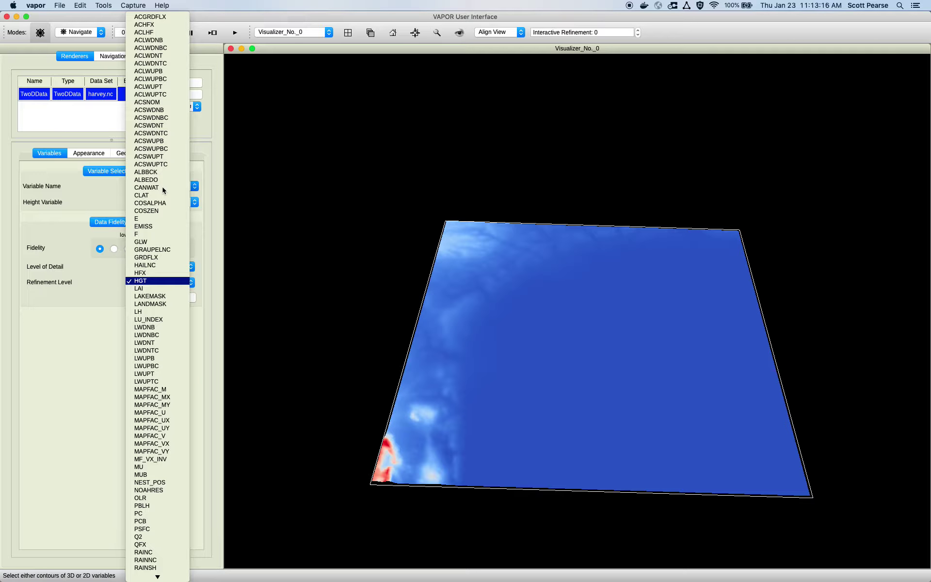
click(163, 180)
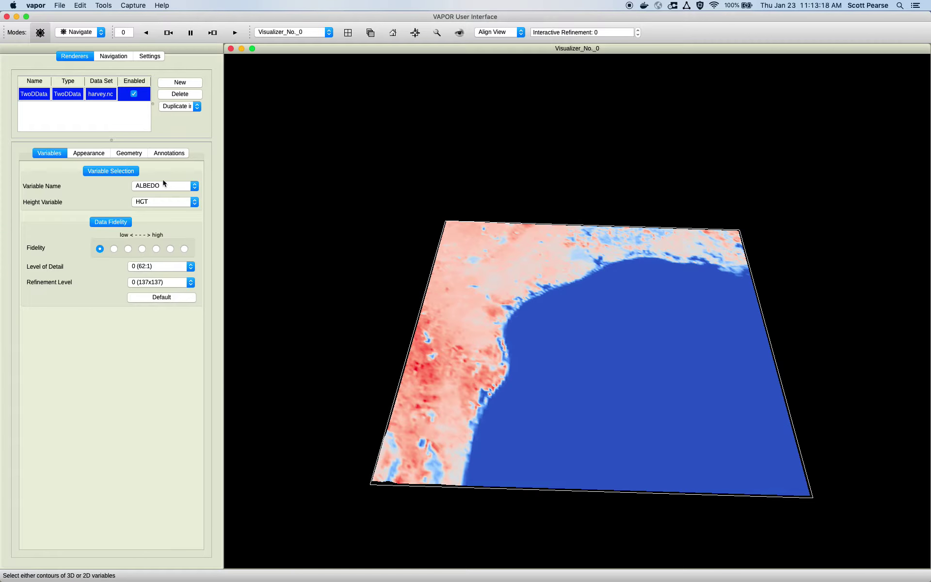
drag(399, 230, 665, 275)
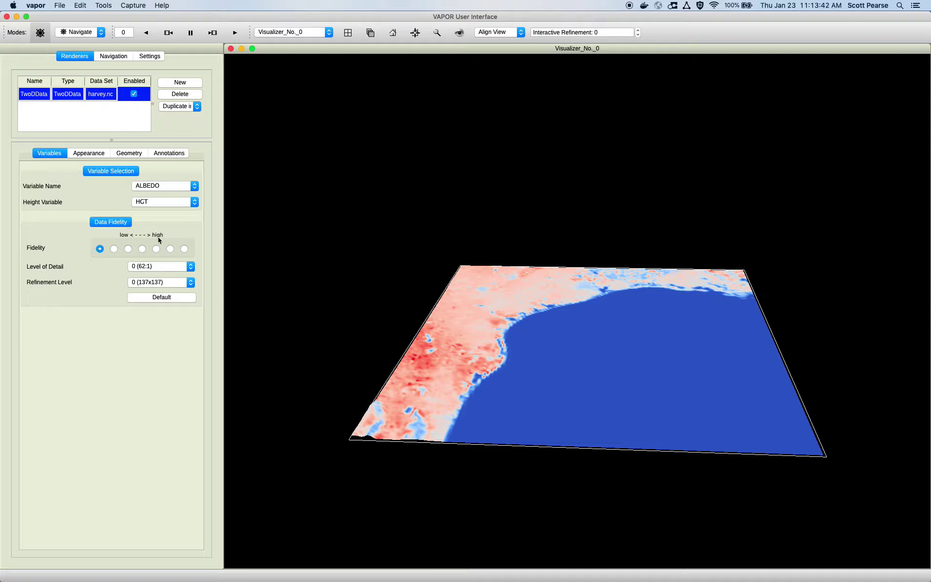
Raise ALBEDO fidelity to the highest level (1100x1100, 1:1), then inspect the coastline.
click(115, 249)
click(128, 249)
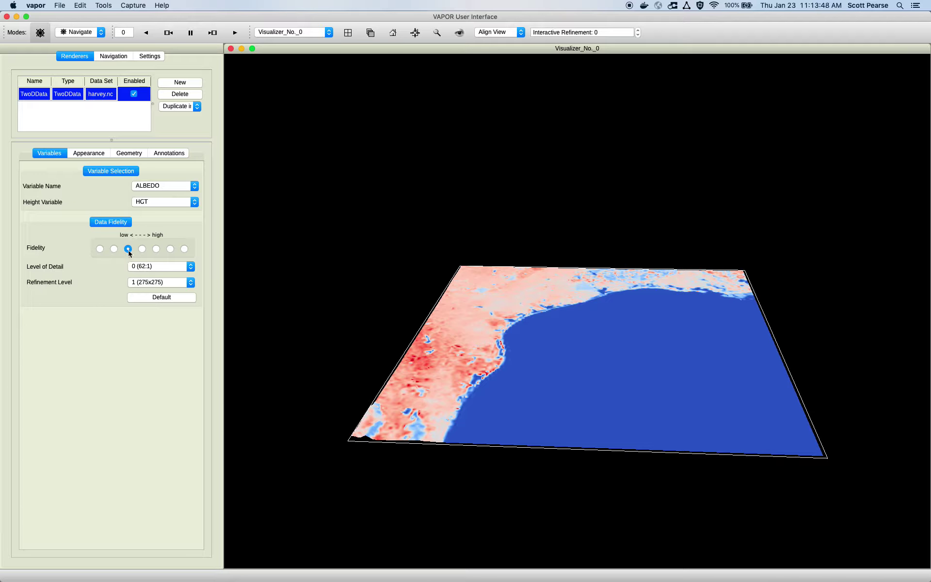
click(184, 250)
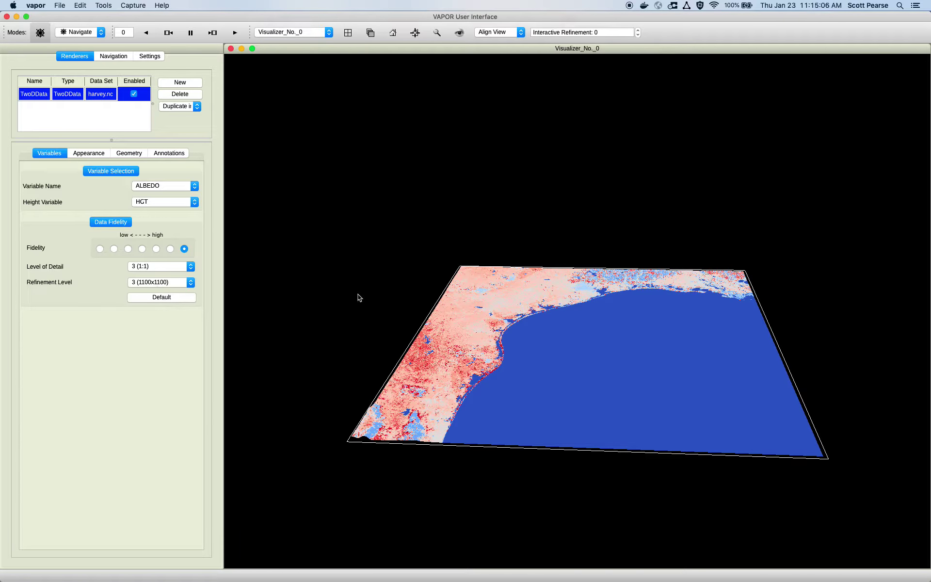
drag(544, 296, 474, 423)
right_drag(474, 424, 487, 281)
drag(487, 281, 630, 305)
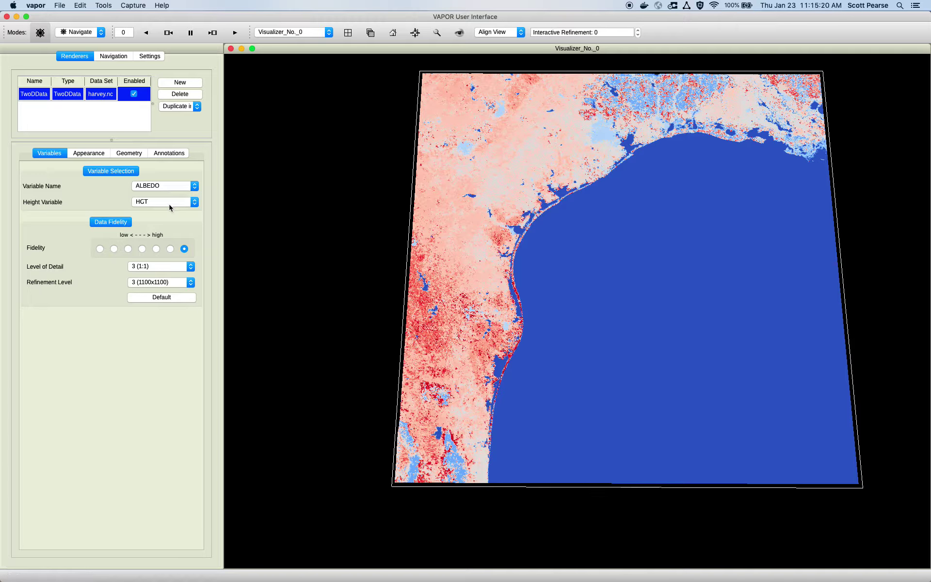
Bring up the ALBEDO transfer function and select its 0.08 minimum range value.
click(95, 154)
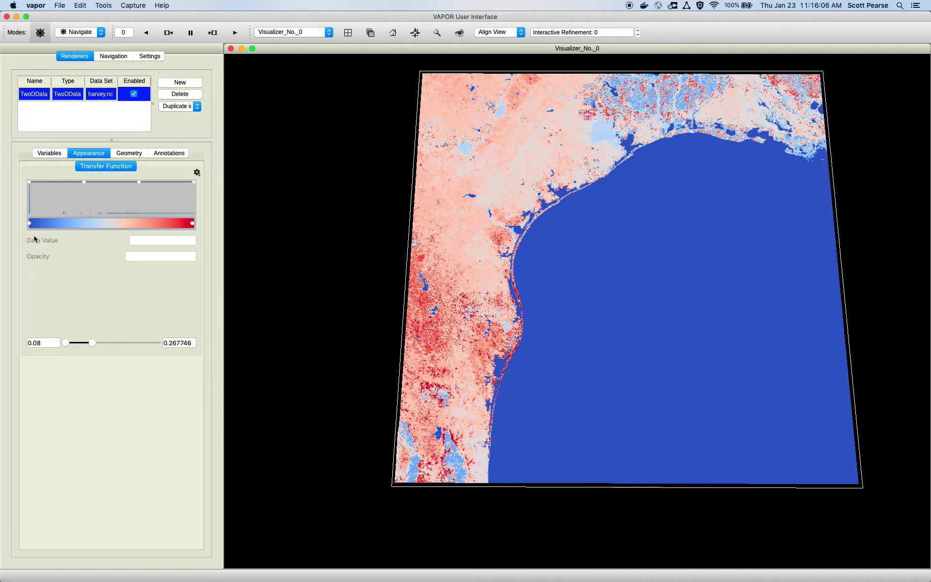
click(48, 342)
double_click(34, 342)
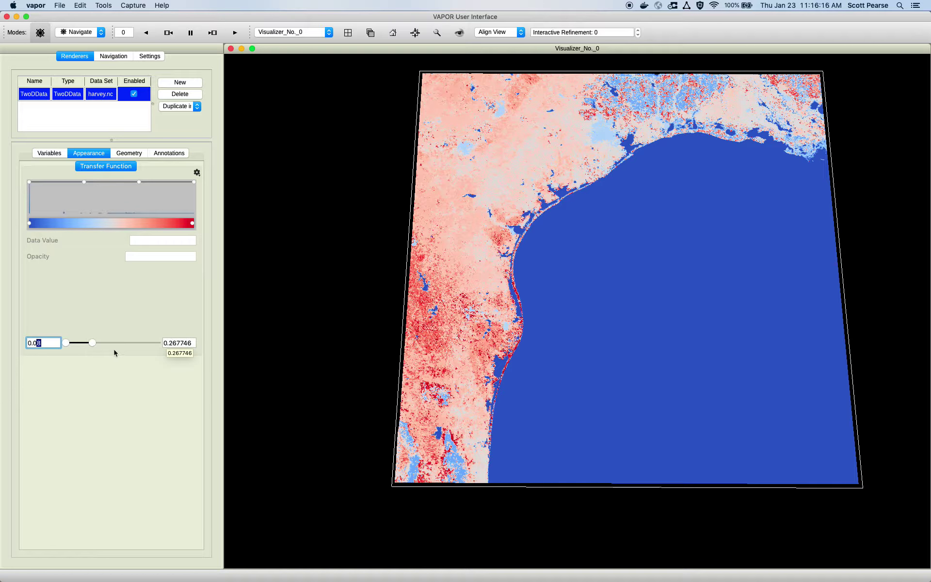
Drag the colour range maximum up to 0.72457 and inspect the mostly blue map.
drag(93, 343, 162, 349)
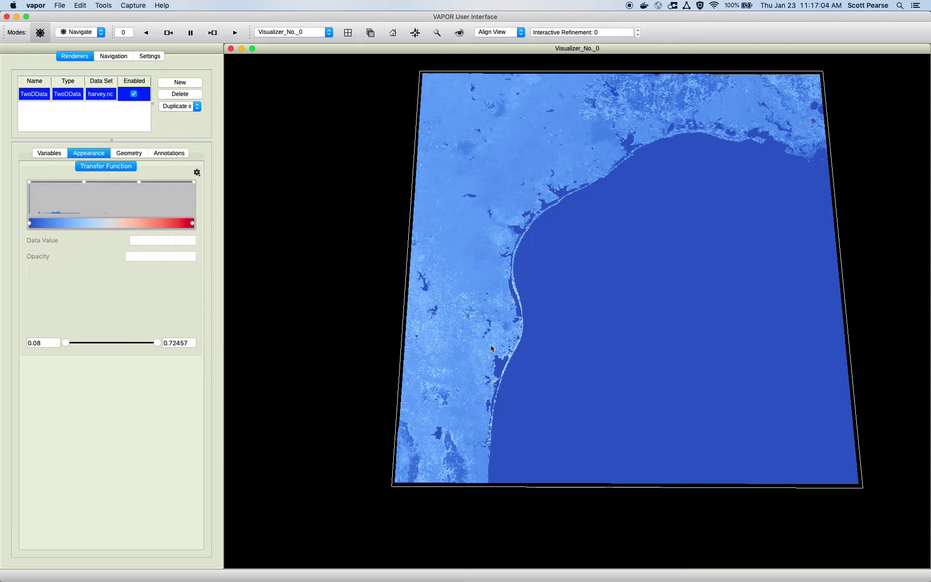
right_drag(490, 333, 548, 323)
mouse_move(560, 291)
mouse_down()
mouse_move(499, 328)
mouse_move(578, 305)
mouse_move(643, 369)
mouse_up()
scroll(642, 368, up, 10)
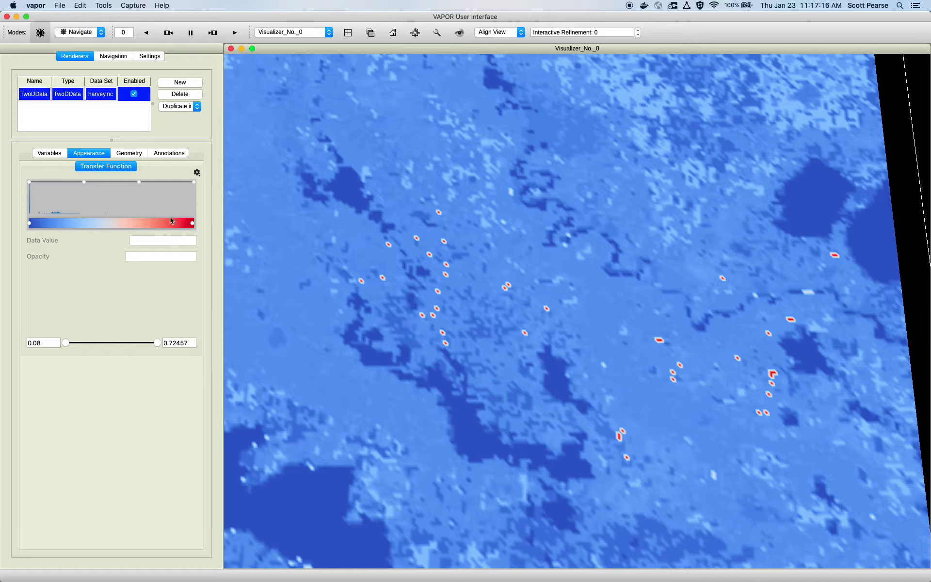
drag(430, 211, 449, 336)
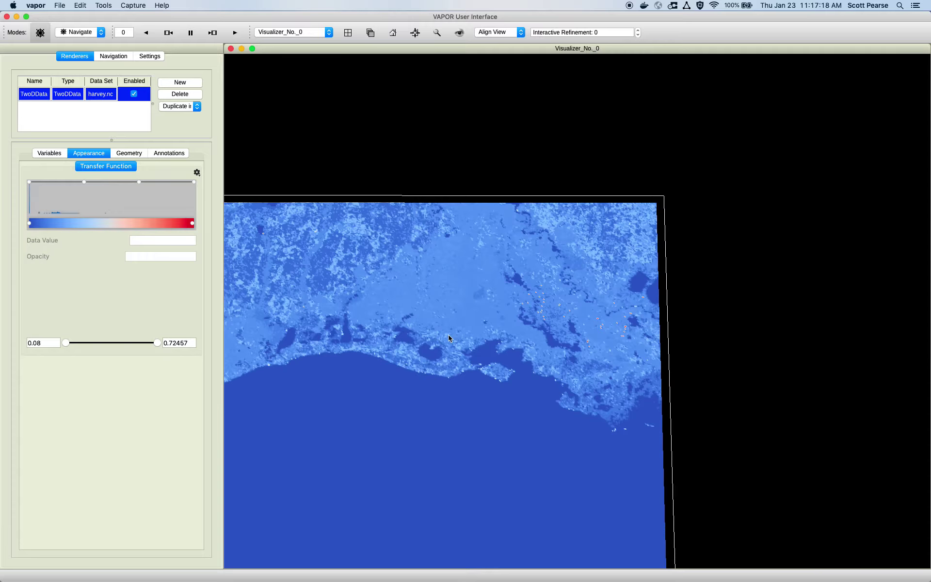
Shift the ALBEDO colour range down toward 0.0835222–0.280768 with the Texas coast in view.
click(157, 343)
drag(158, 345, 93, 344)
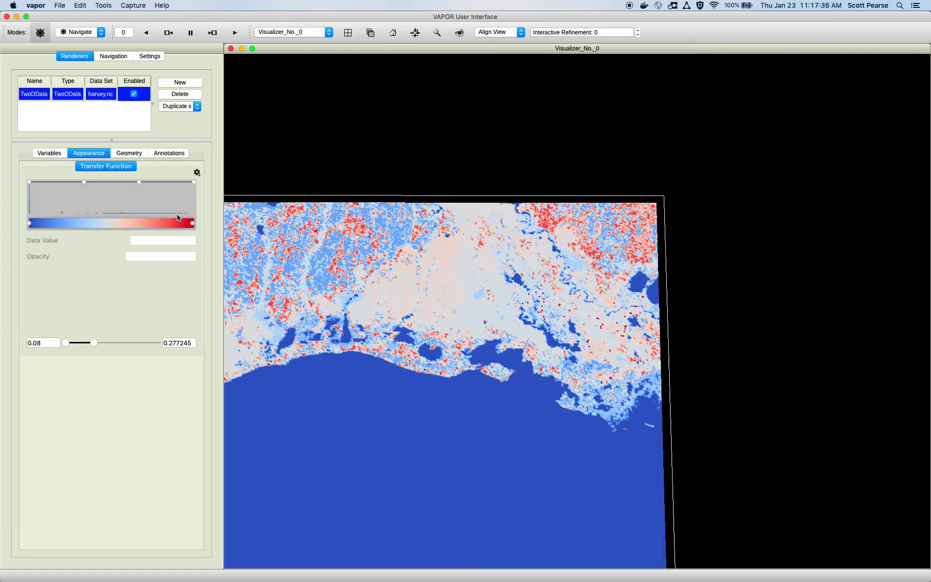
drag(332, 330, 509, 349)
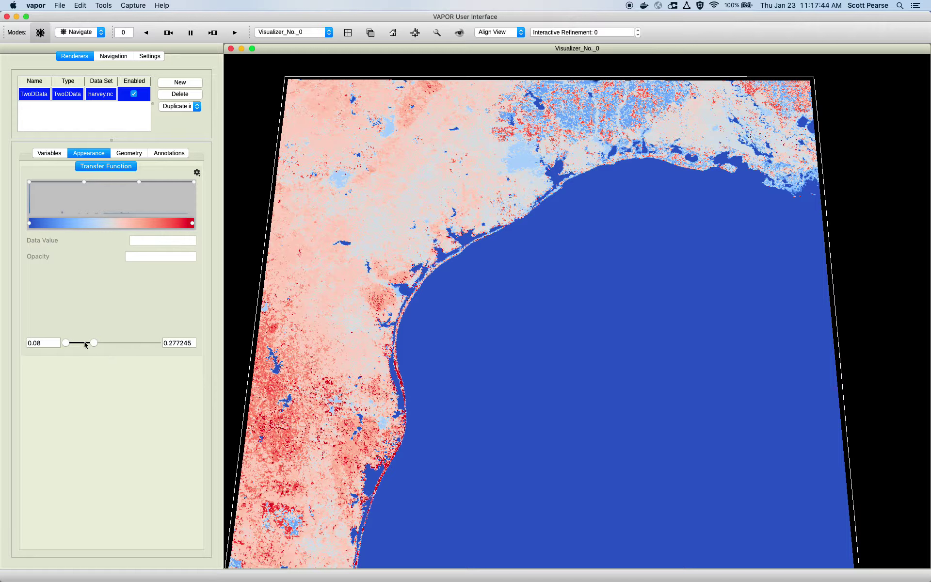
mouse_move(77, 346)
mouse_down()
mouse_move(103, 348)
mouse_move(77, 347)
mouse_up()
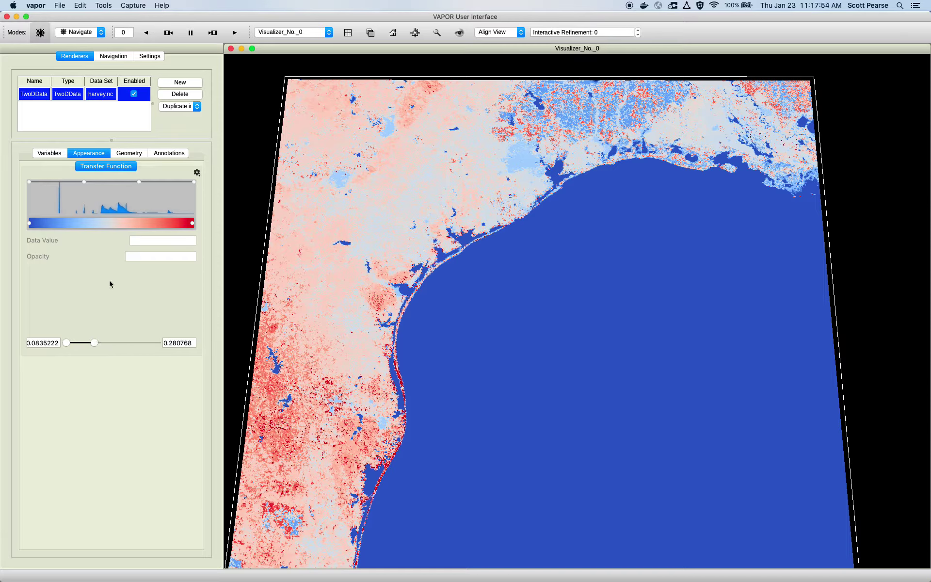
right_drag(364, 216, 408, 153)
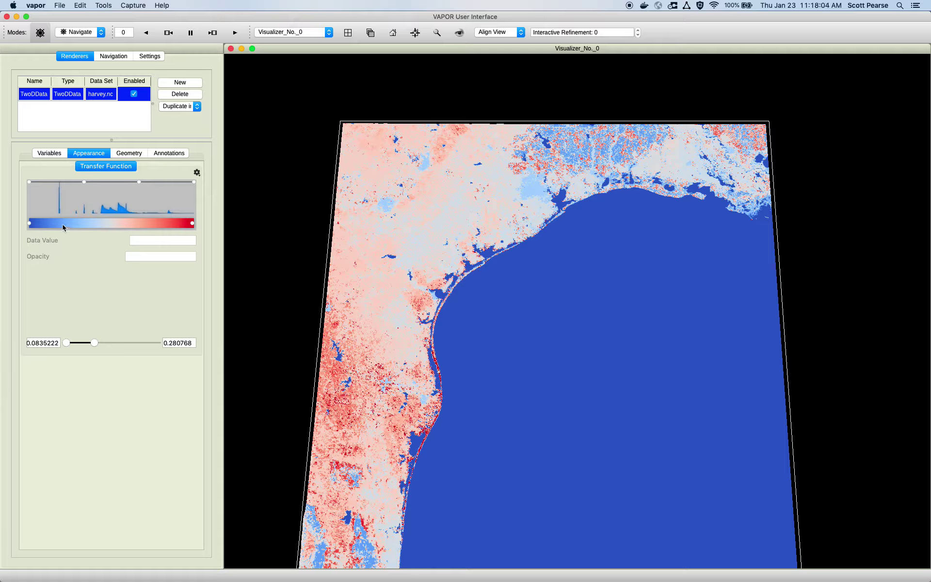
Move two colour stops and add a red stop slid left, turning the land red.
mouse_move(30, 226)
mouse_down()
mouse_move(145, 225)
mouse_move(43, 226)
mouse_up()
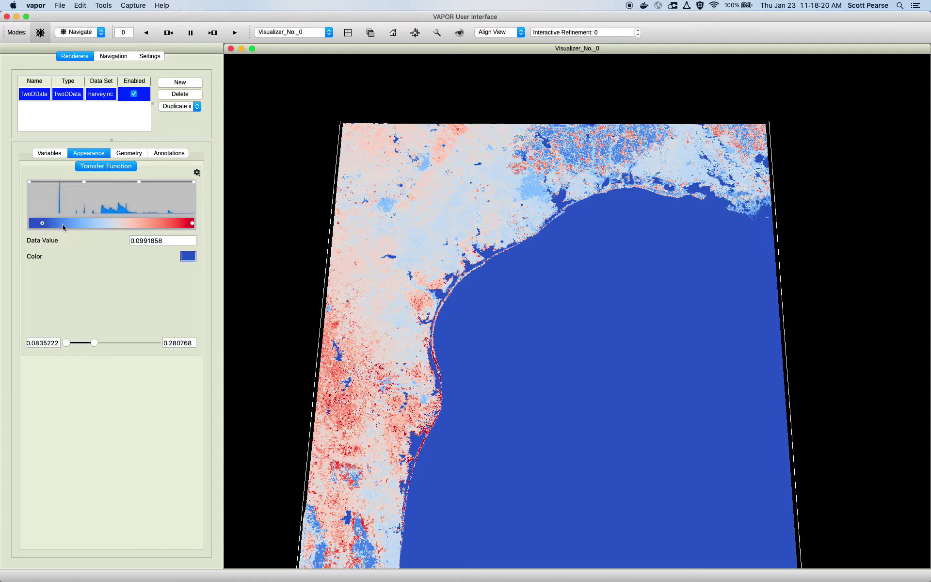
click(62, 226)
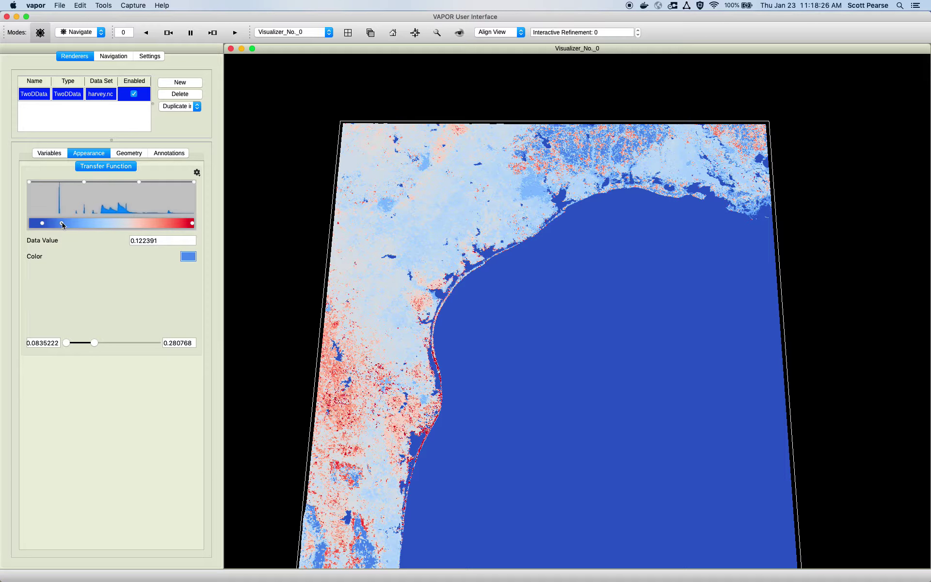
mouse_move(63, 227)
mouse_down()
mouse_move(145, 227)
mouse_move(79, 227)
mouse_up()
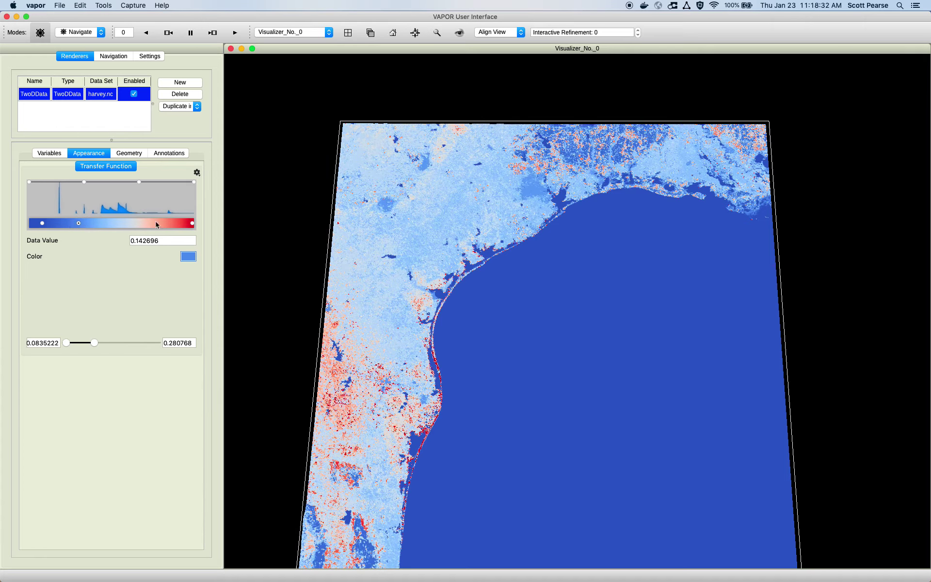
double_click(179, 224)
drag(179, 224, 128, 226)
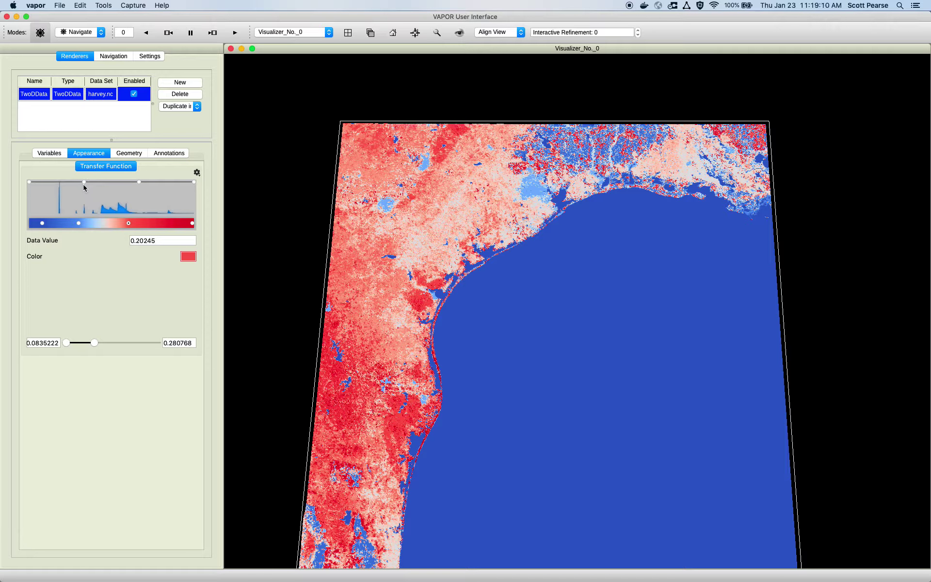
Drop two upper opacity points to zero near 0.187173, fading much land to black.
drag(85, 185, 89, 224)
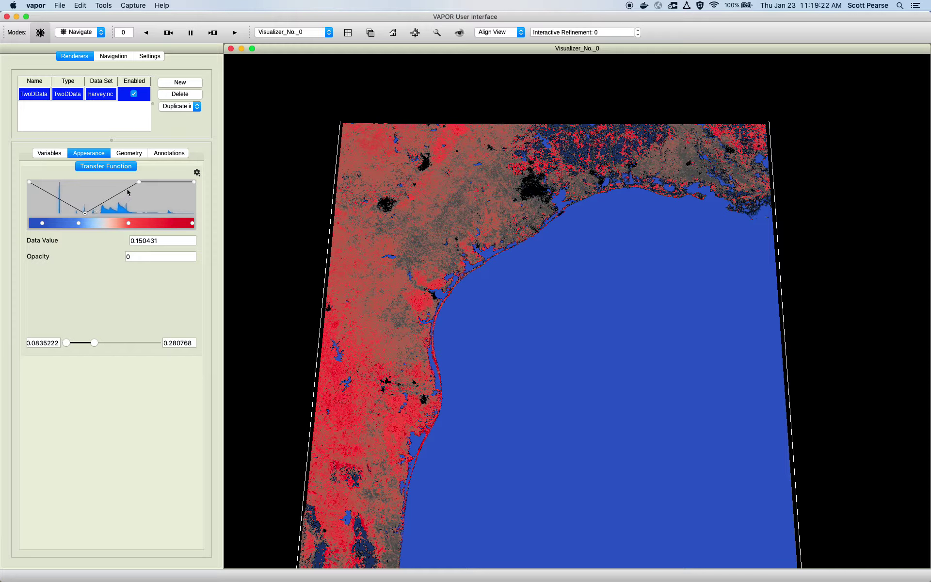
click(84, 214)
drag(84, 217, 83, 220)
drag(139, 183, 116, 219)
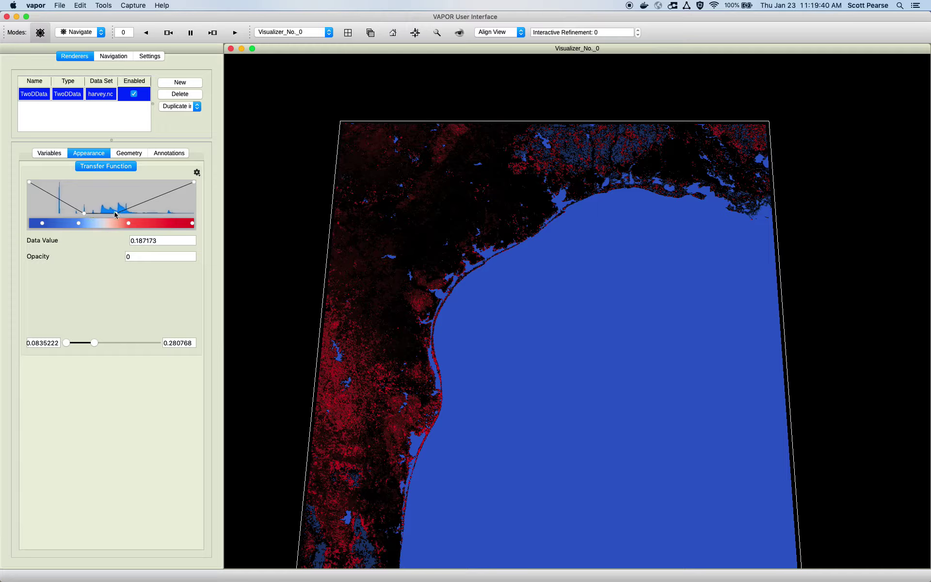
Reshape the opacity curve, making the highest values opaque and resetting the lowest values.
drag(196, 185, 202, 225)
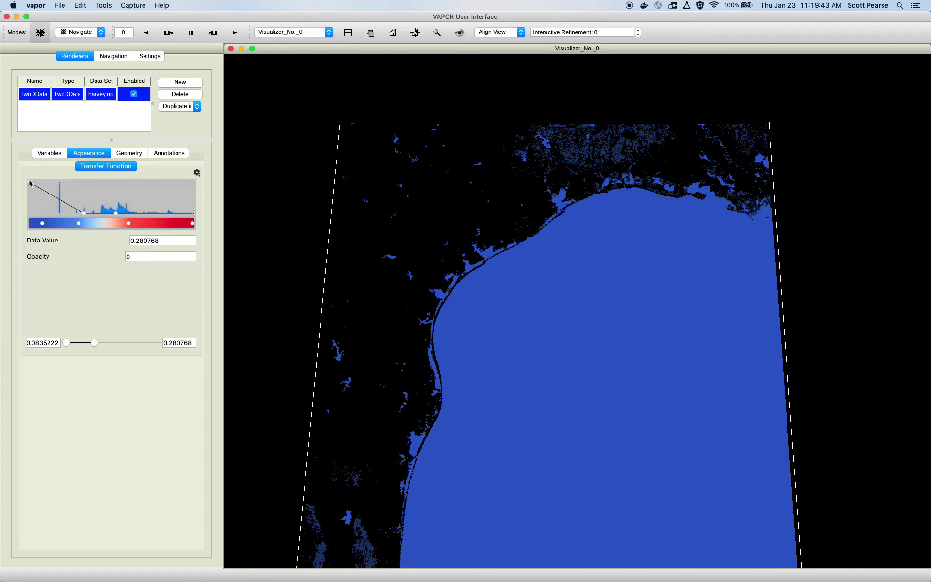
click(29, 207)
drag(29, 184, 28, 214)
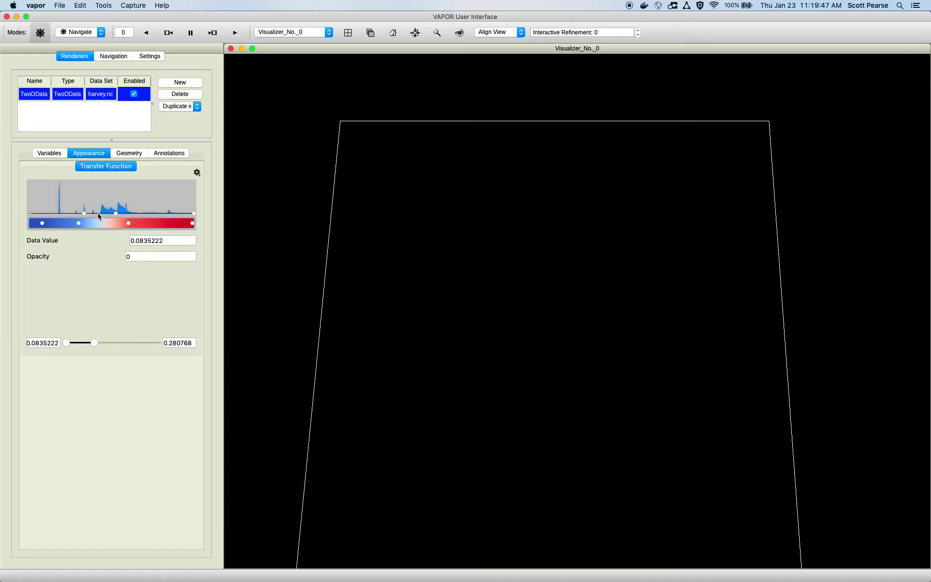
drag(98, 214, 102, 179)
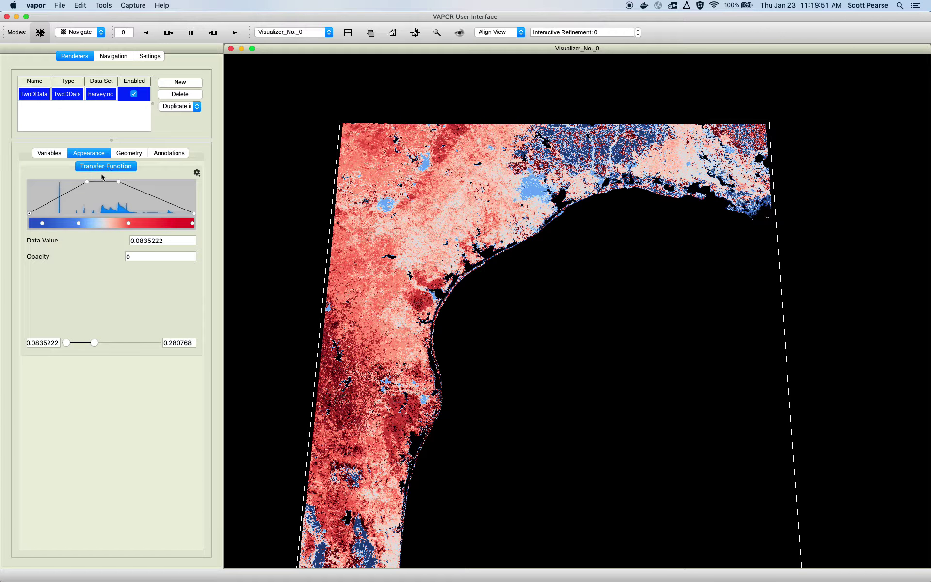
drag(192, 213, 191, 182)
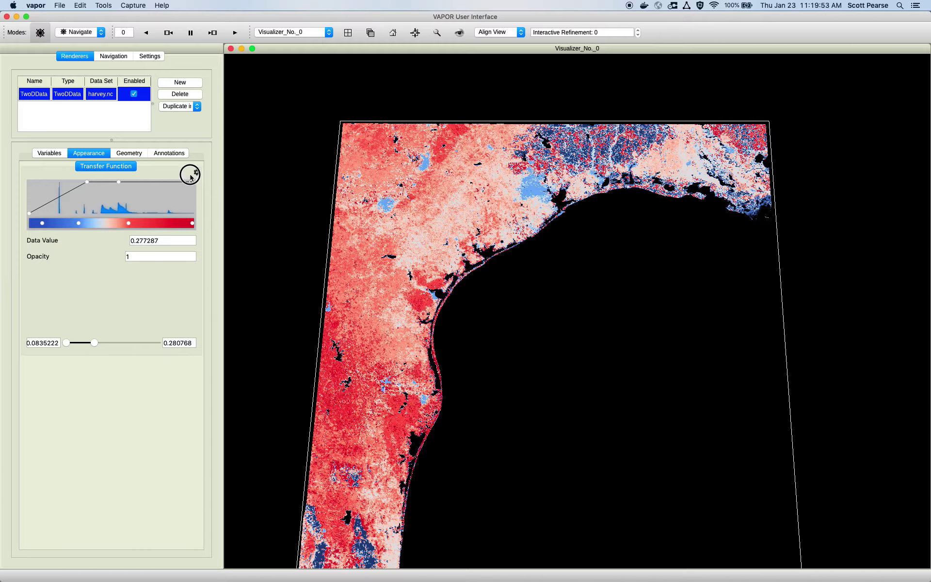
mouse_move(27, 215)
mouse_down()
mouse_move(24, 191)
mouse_move(25, 224)
mouse_up()
Lower the range maximum to 0.139878, make the lowest values opaque, and dip opacity near 0.12043.
drag(90, 342, 74, 342)
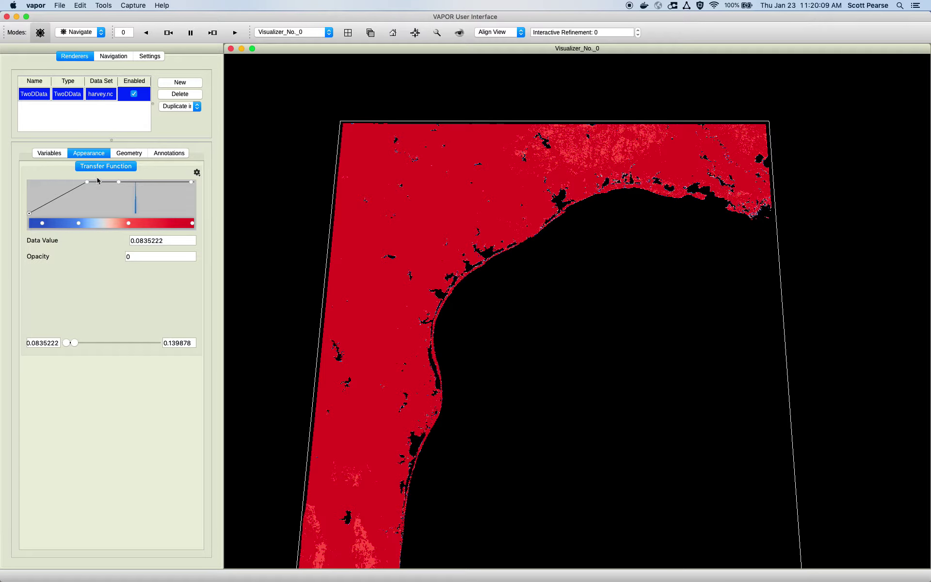
drag(30, 212, 19, 172)
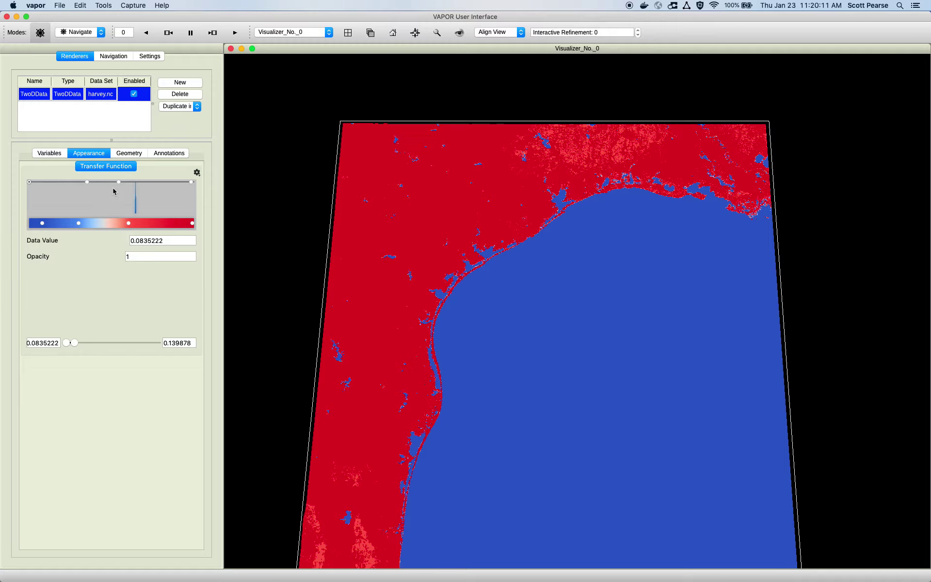
drag(108, 182, 136, 214)
drag(439, 291, 436, 277)
right_drag(436, 276, 435, 289)
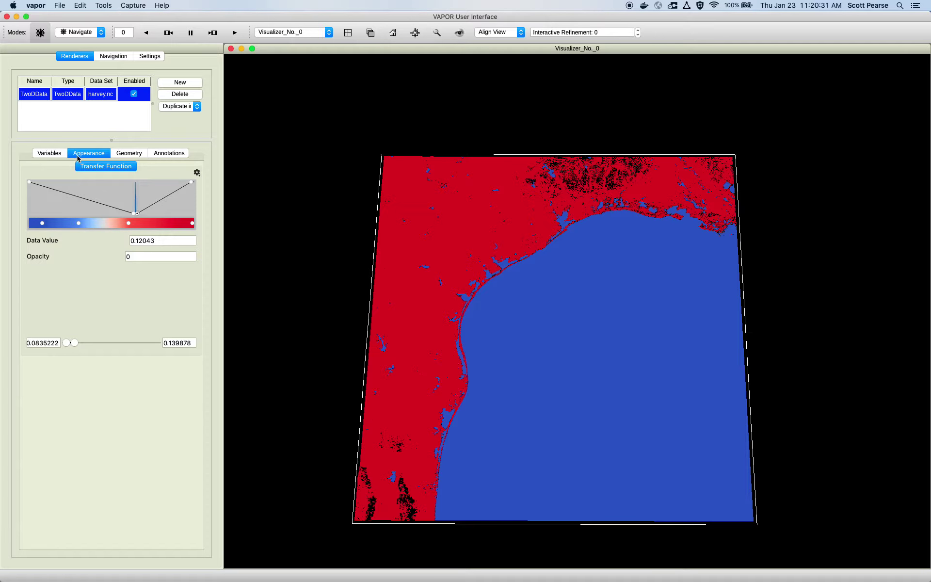
Switch the displayed variable from ALBEDO to U10 at the lowest data fidelity.
click(49, 153)
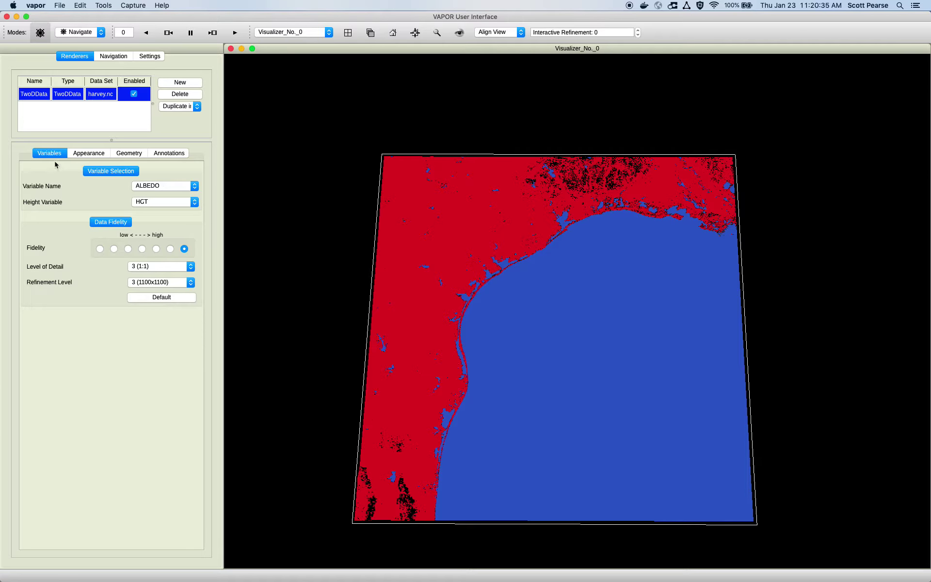
click(100, 248)
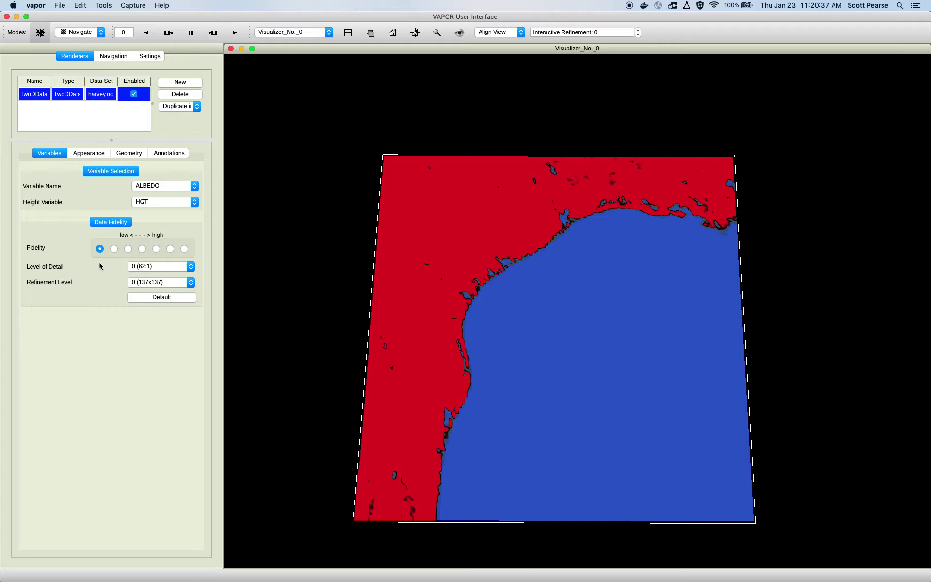
click(189, 184)
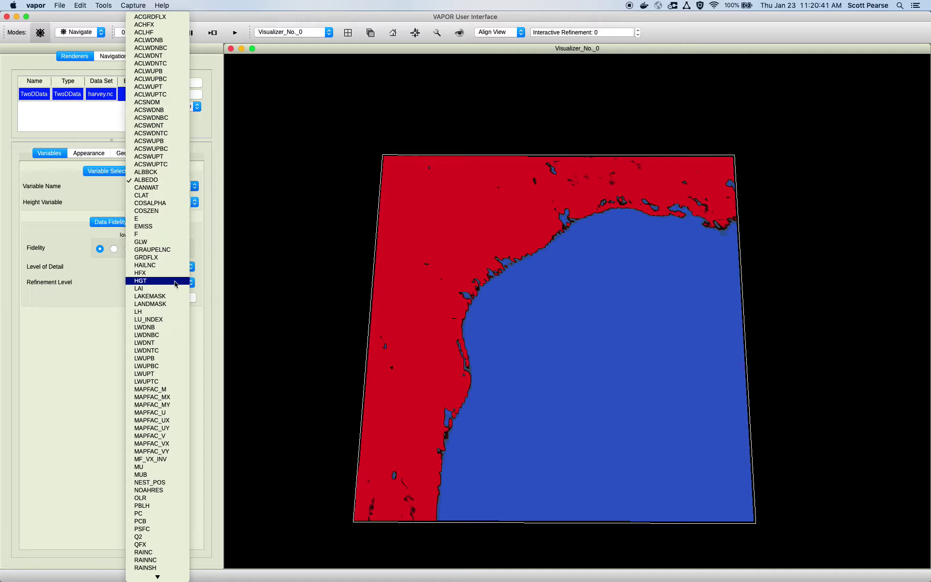
scroll(160, 407, down, 12)
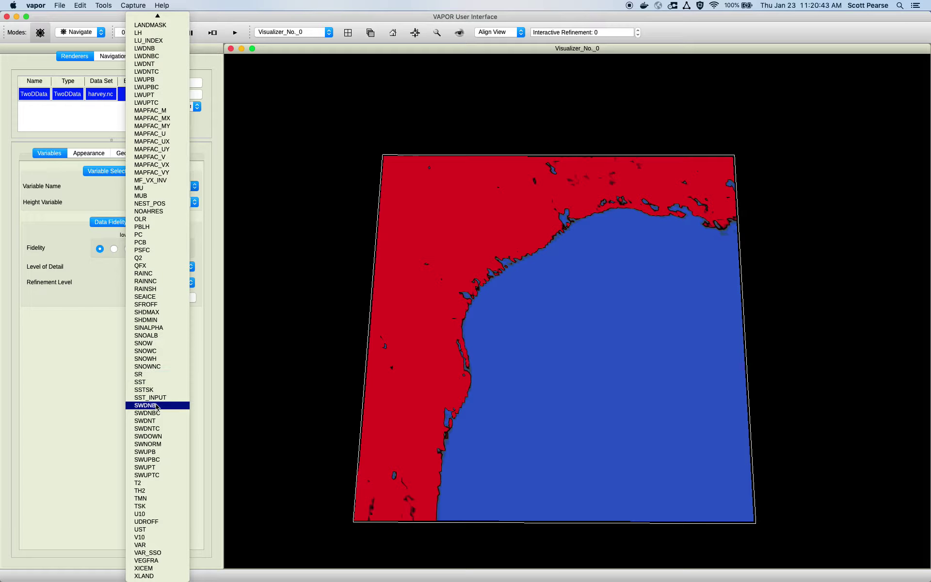
click(148, 513)
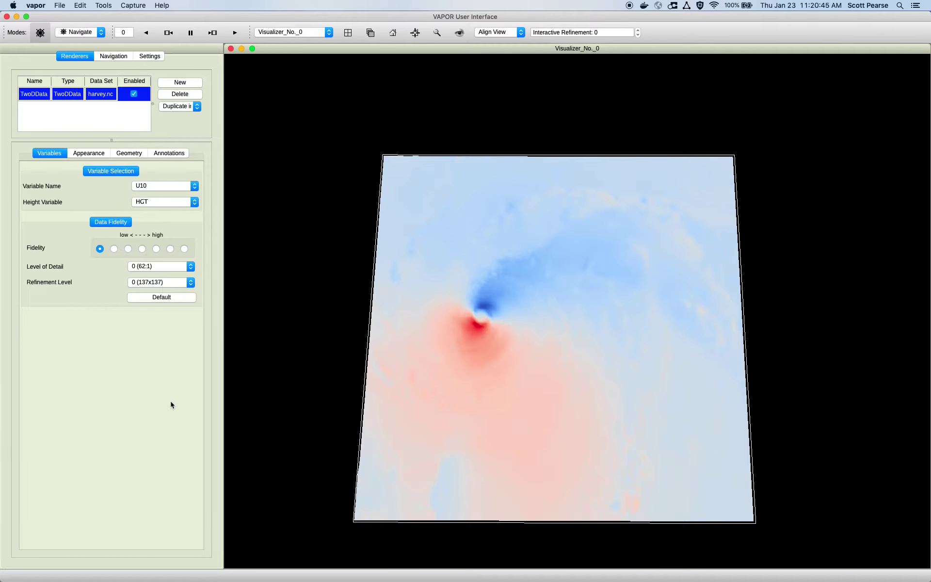
drag(465, 306, 472, 313)
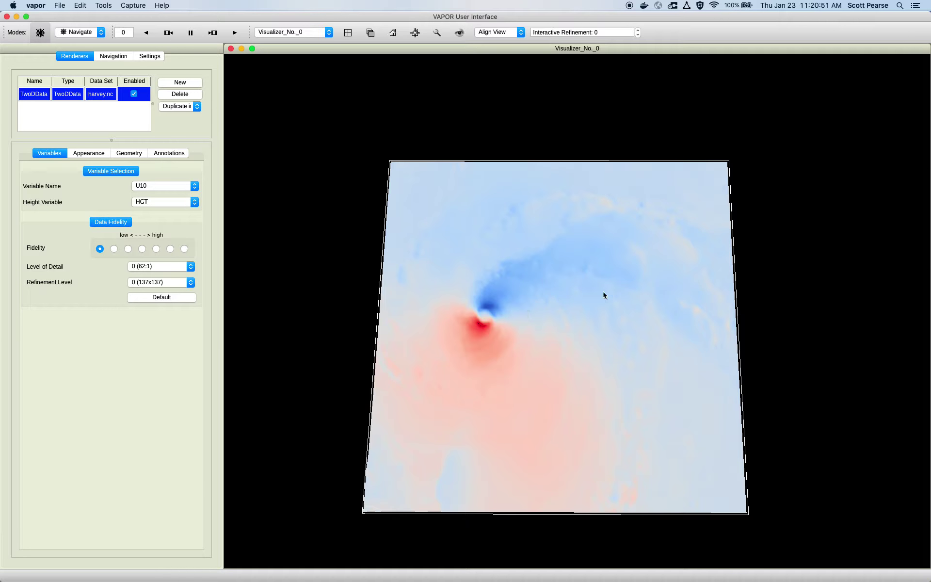
Try lowering a U10 opacity point, zoom in on the storm centre, then restore full opacity.
click(78, 155)
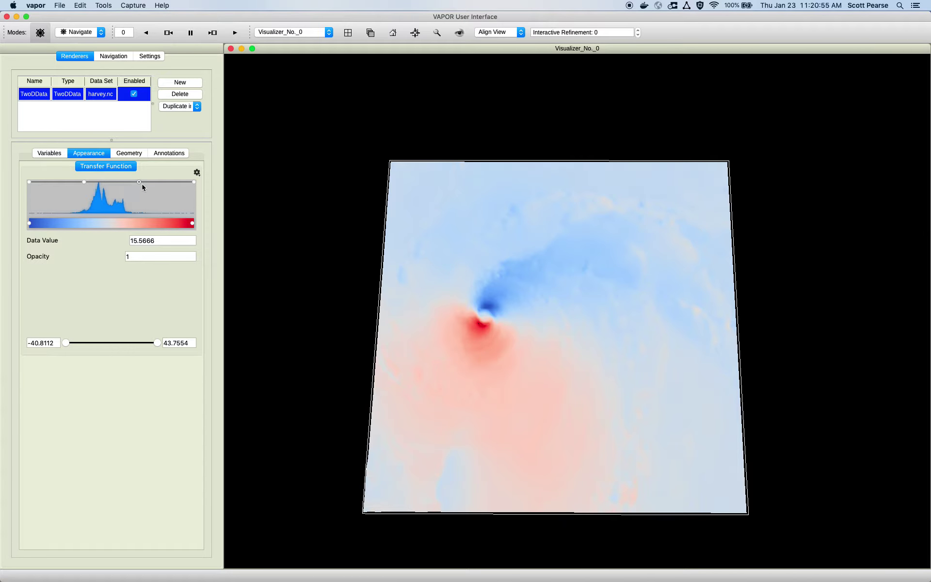
drag(142, 186, 97, 219)
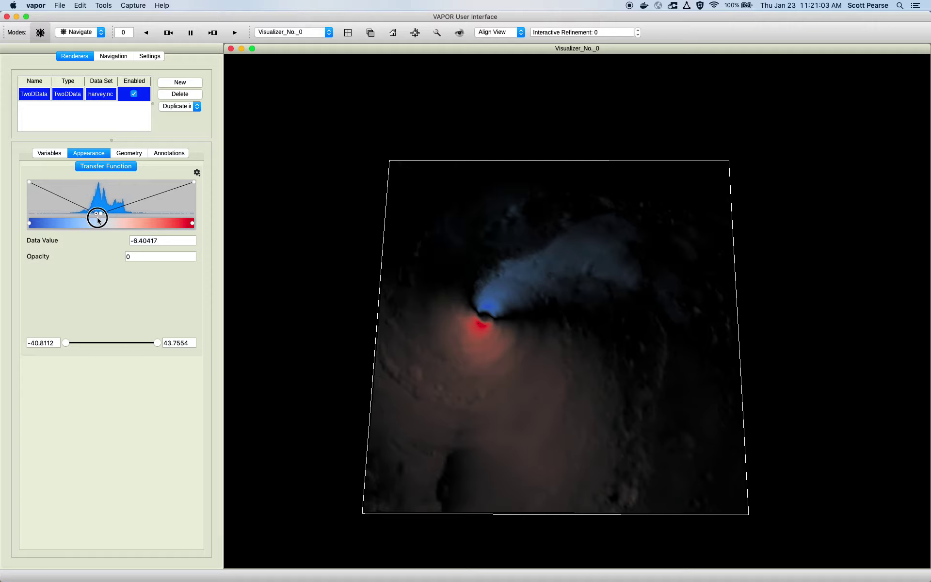
mouse_move(395, 291)
mouse_down()
mouse_move(405, 299)
mouse_move(401, 272)
mouse_move(386, 282)
mouse_move(416, 302)
mouse_move(411, 287)
mouse_up()
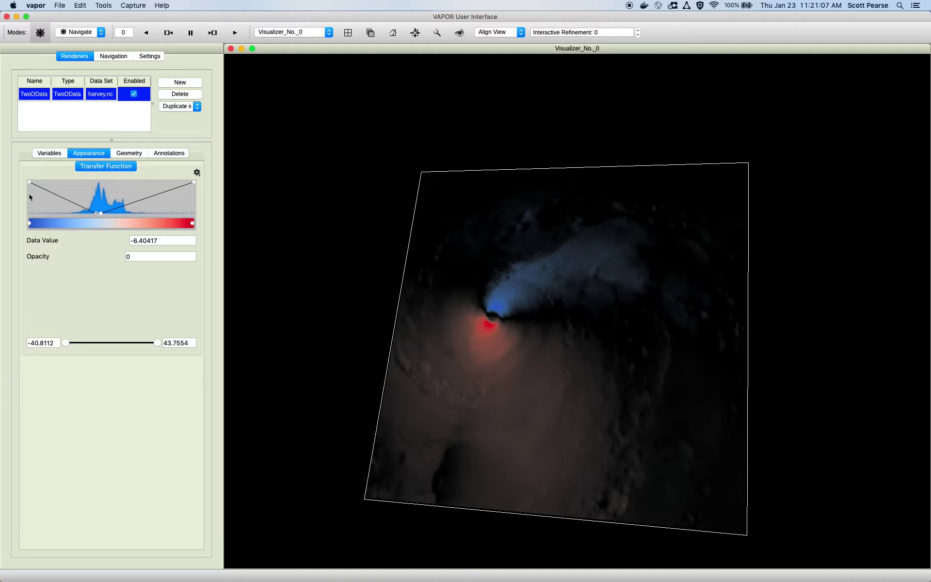
right_drag(482, 204, 460, 293)
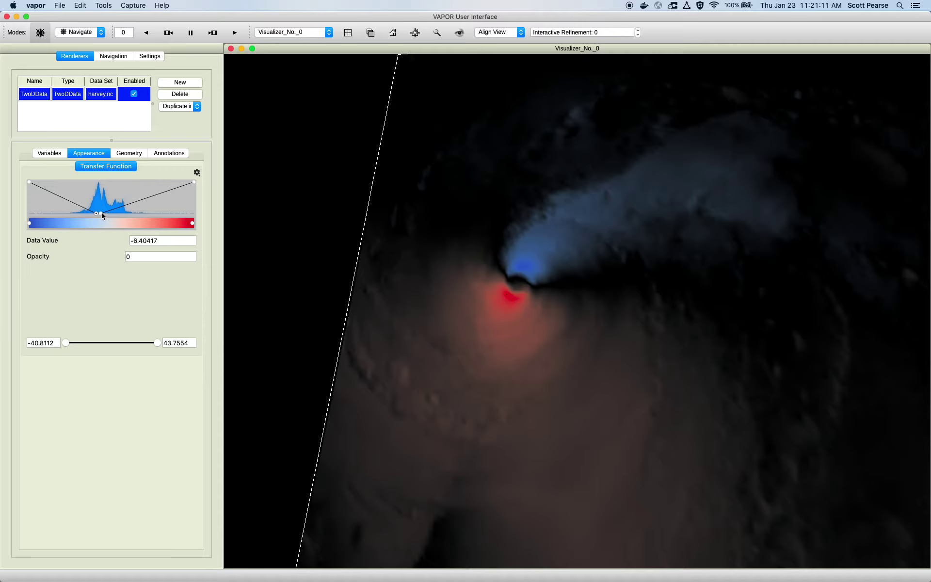
drag(97, 213, 115, 177)
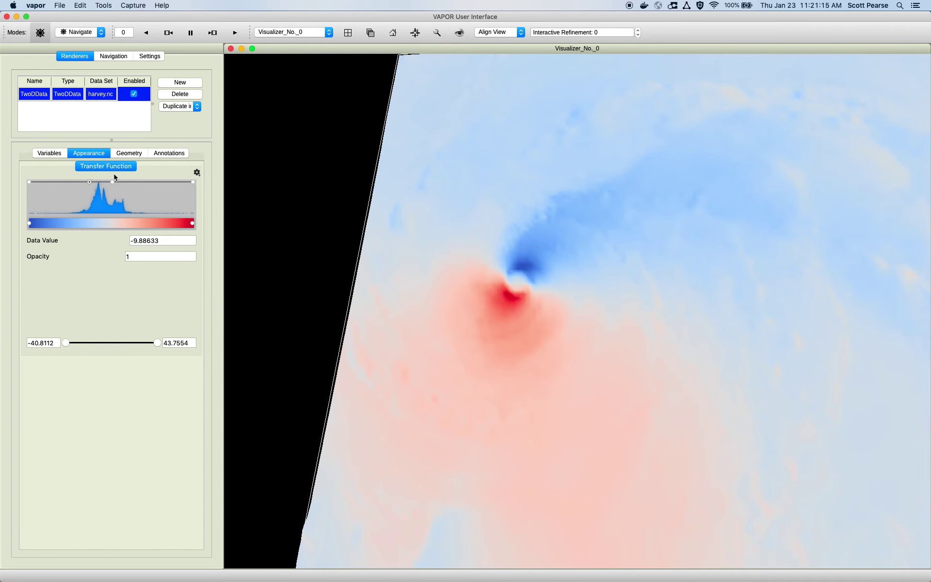
Briefly show RAINC, then turn the data plane face-on and enlarge it.
click(50, 153)
click(163, 186)
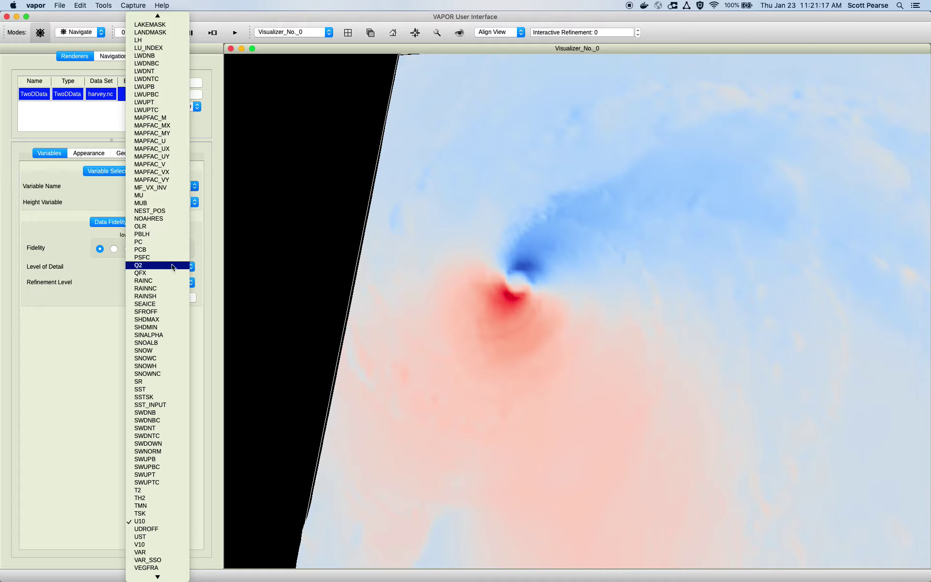
click(170, 280)
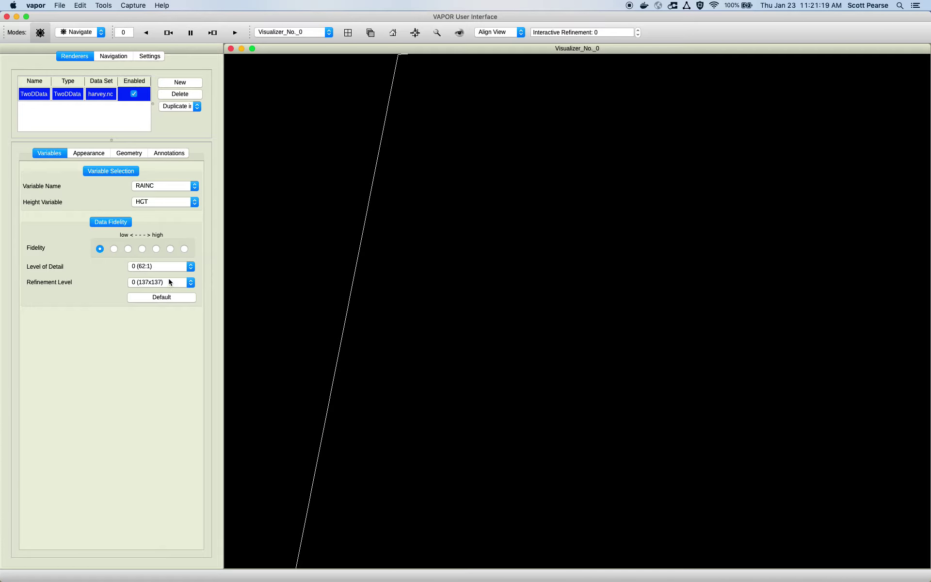
click(83, 158)
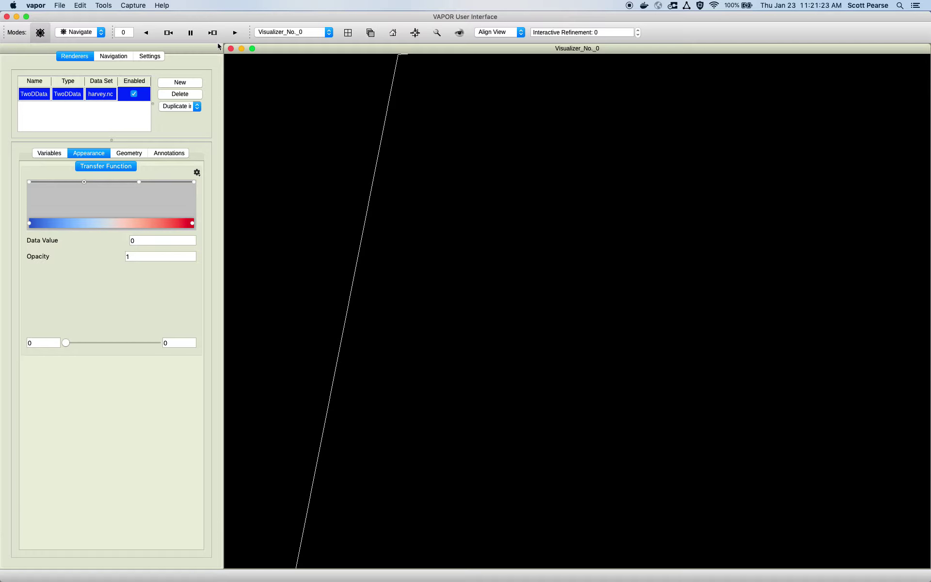
drag(519, 180, 548, 285)
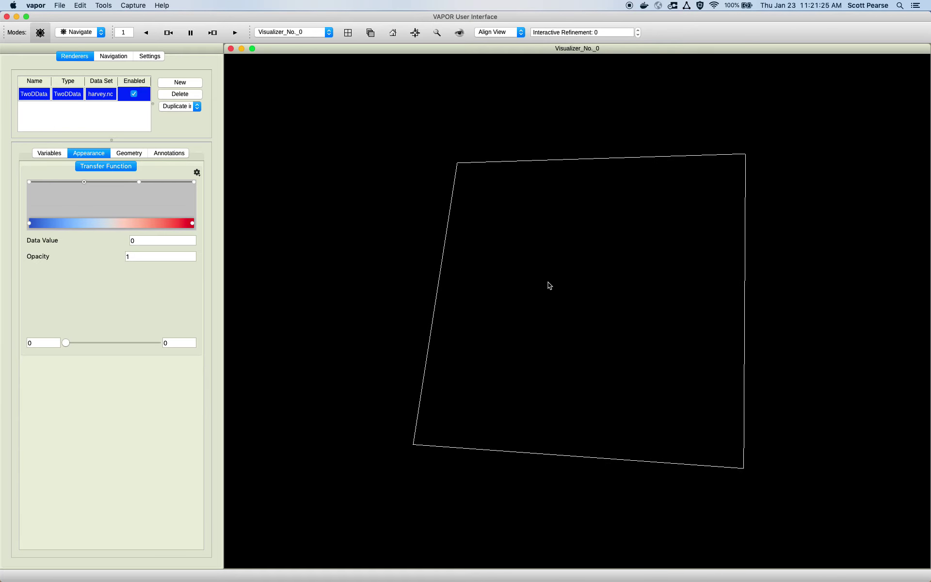
right_drag(615, 345, 609, 241)
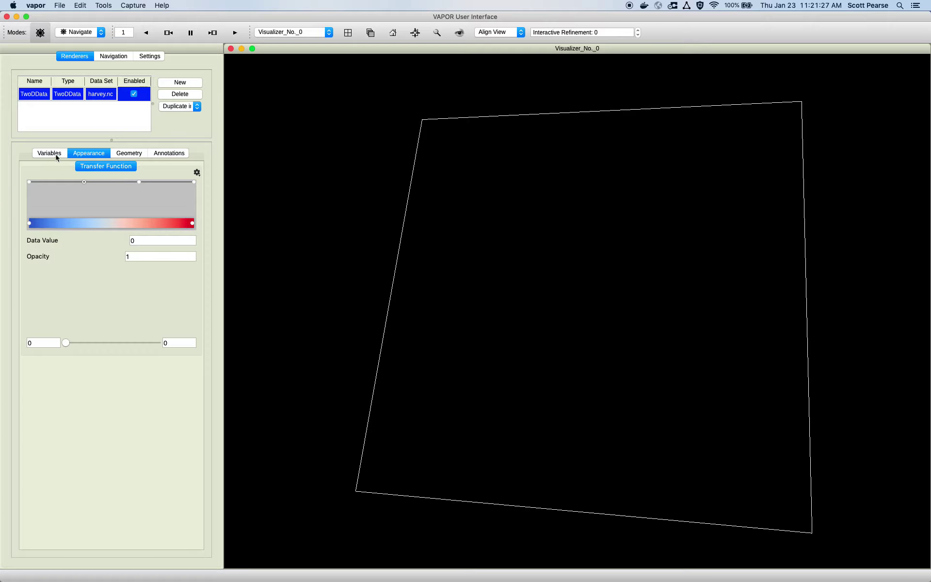
Display the T2 temperature variable, spanning 290.84 to 308.28, and view its transfer function.
click(53, 154)
click(147, 186)
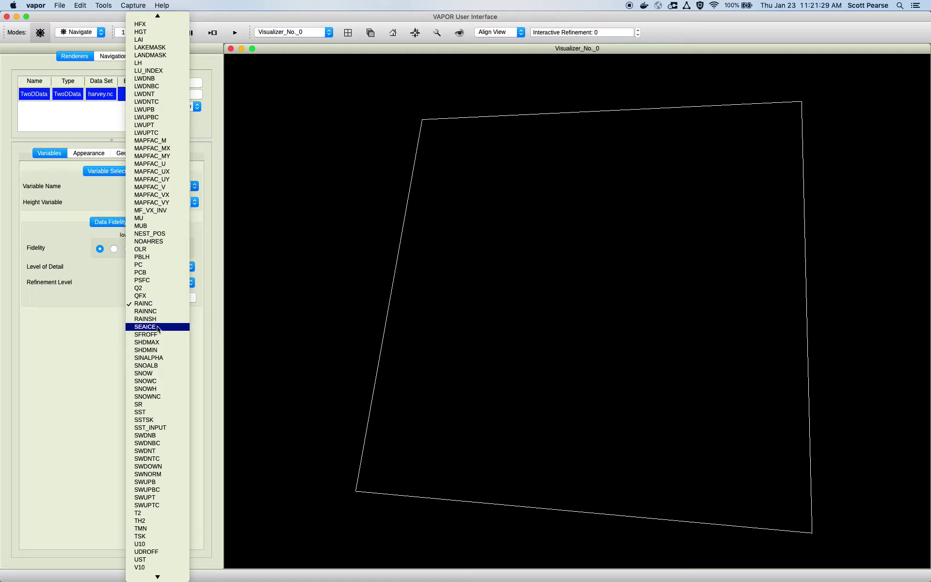
scroll(153, 410, down, 2)
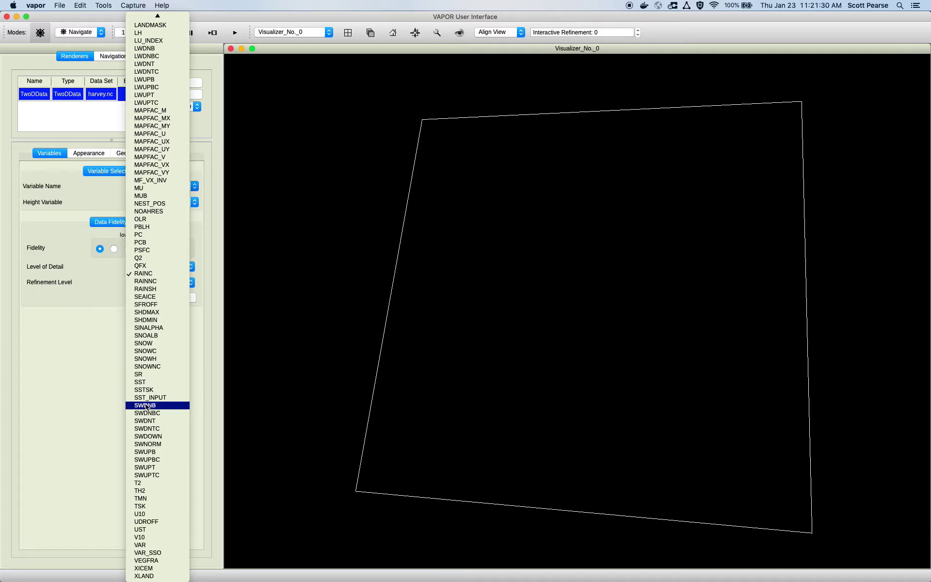
click(152, 484)
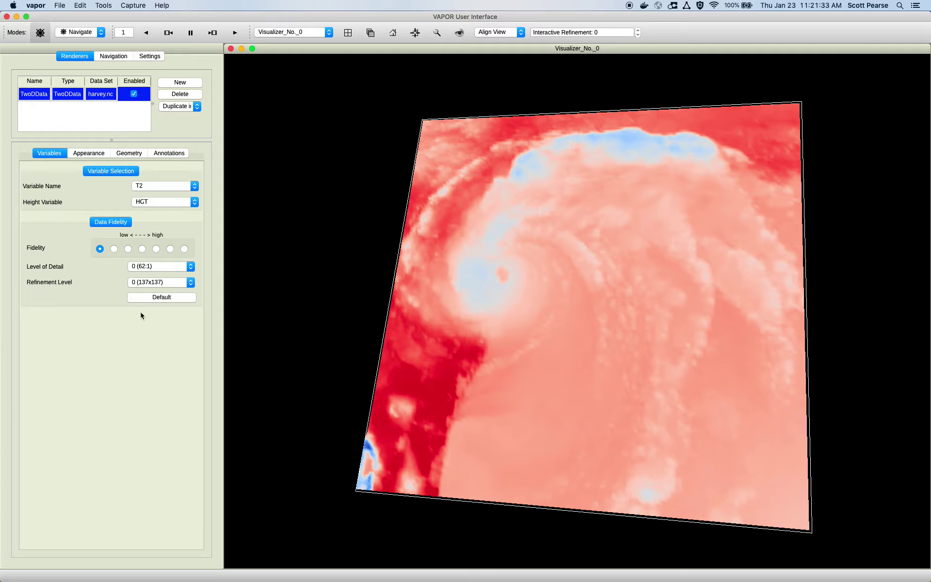
click(84, 155)
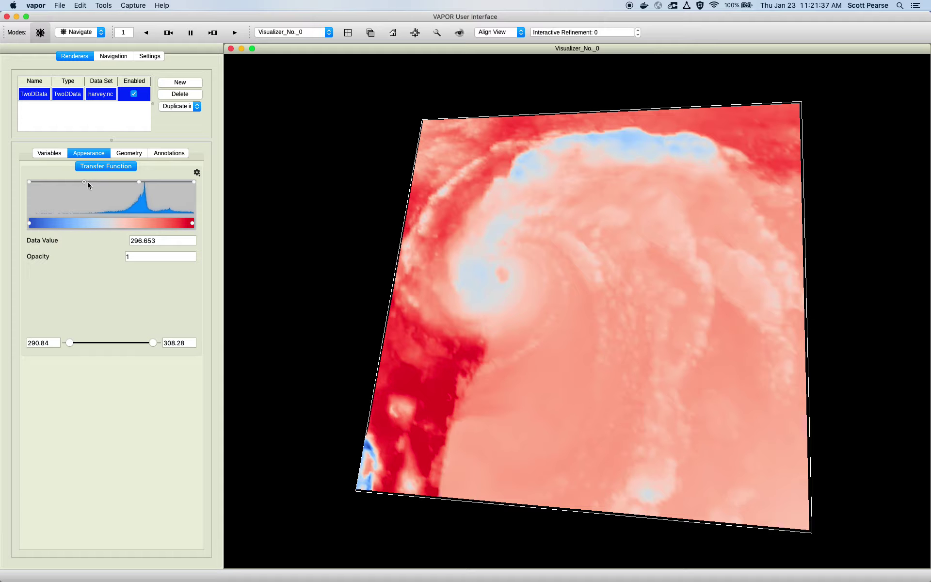
Drop the T2 middle and lowest opacity points to 0, restore them to 1, and open the colormap settings.
drag(99, 182, 99, 213)
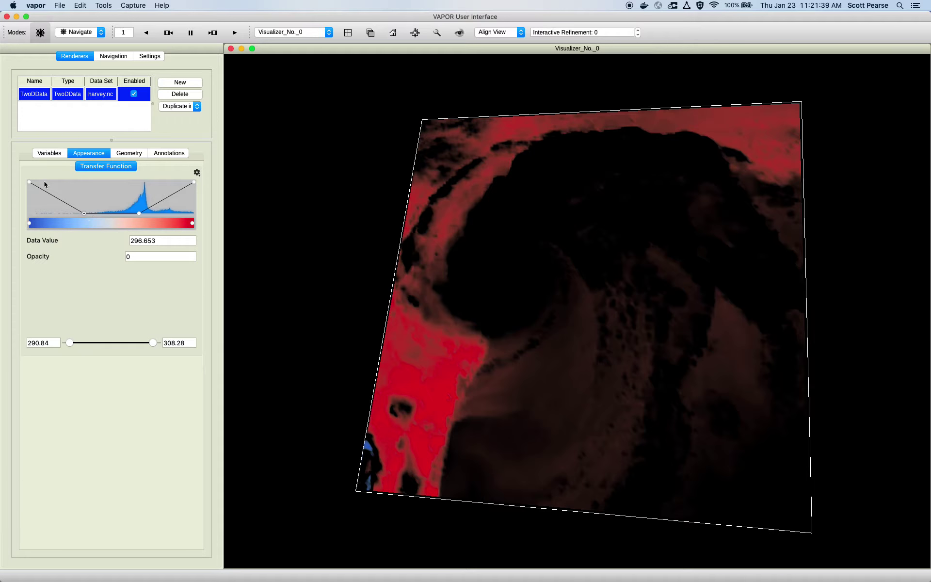
drag(29, 184, 29, 213)
drag(488, 246, 484, 249)
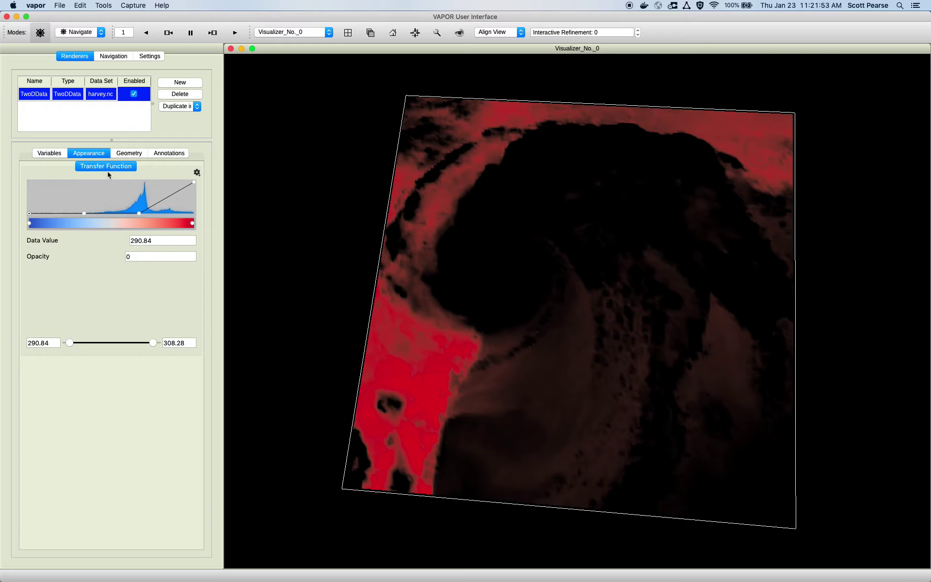
drag(97, 212, 98, 173)
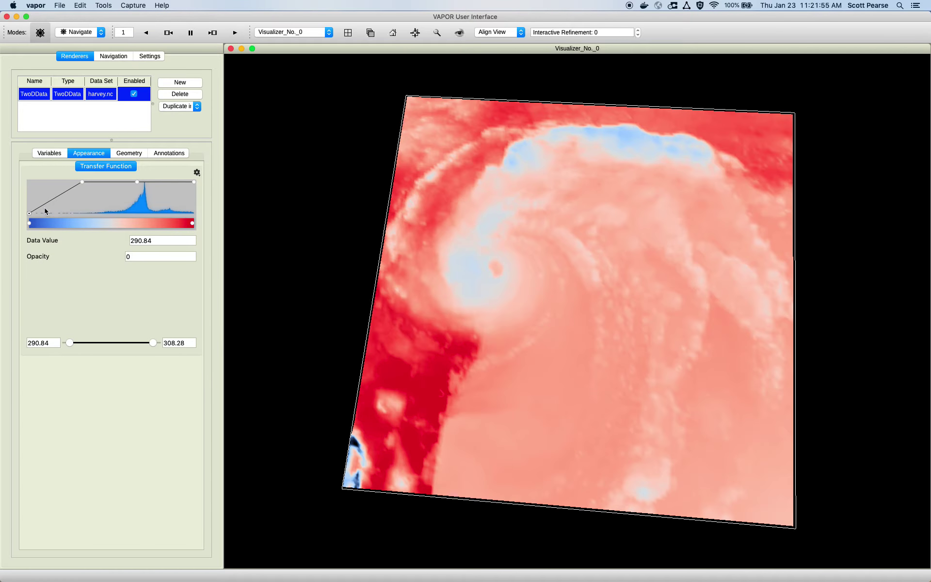
drag(30, 214, 24, 175)
click(197, 172)
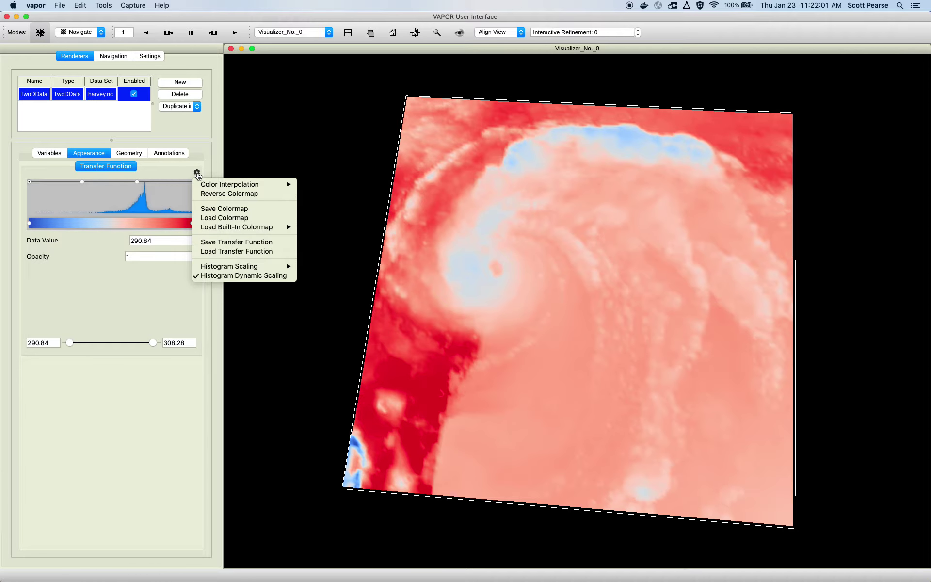
Uncheck Add Whitespace under Color Interpolation so the T2 plane turns magenta-red.
mouse_move(210, 187)
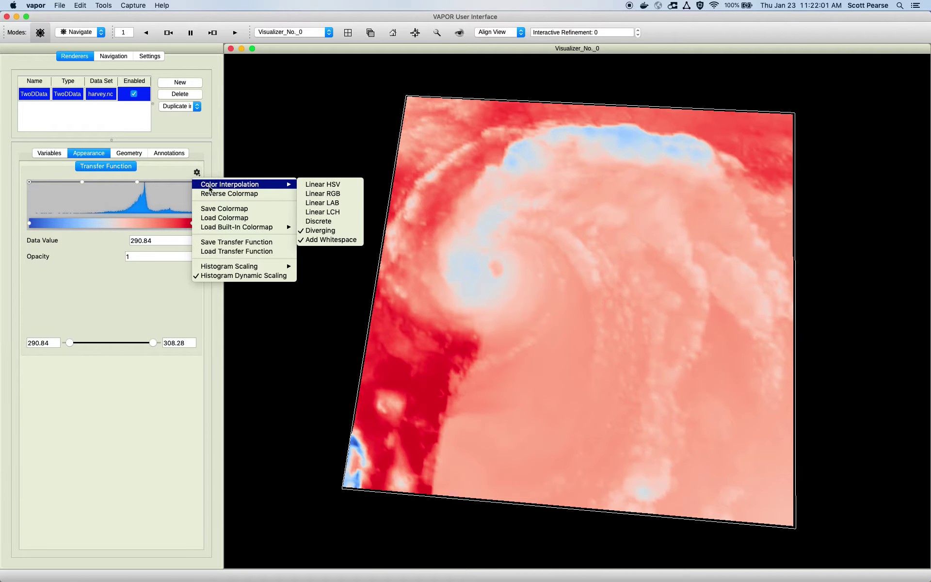
click(347, 242)
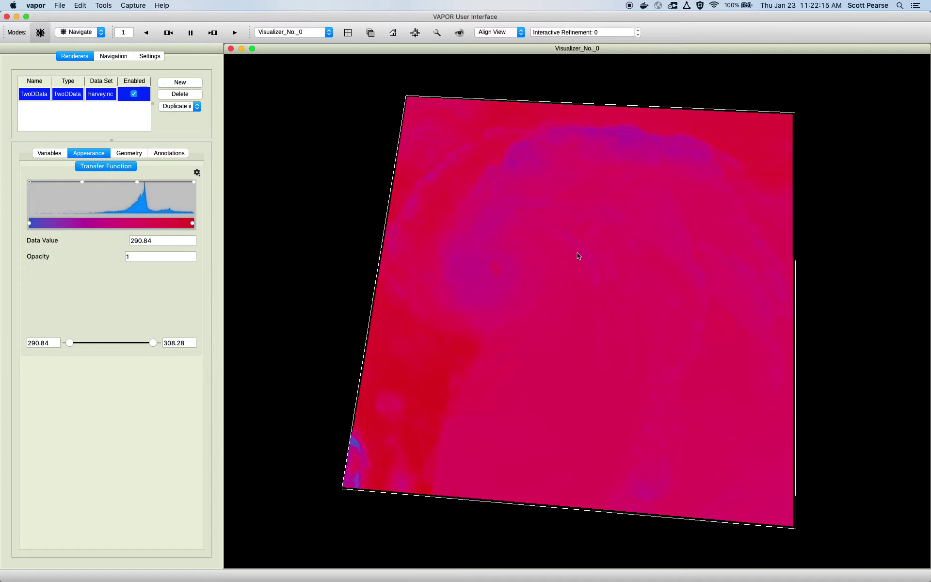
key(super+Tab)
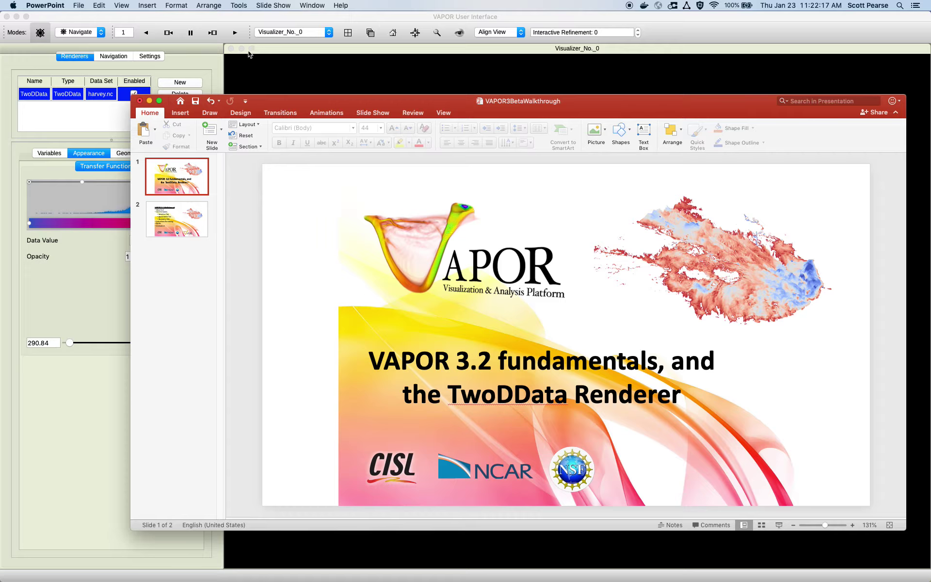
click(238, 23)
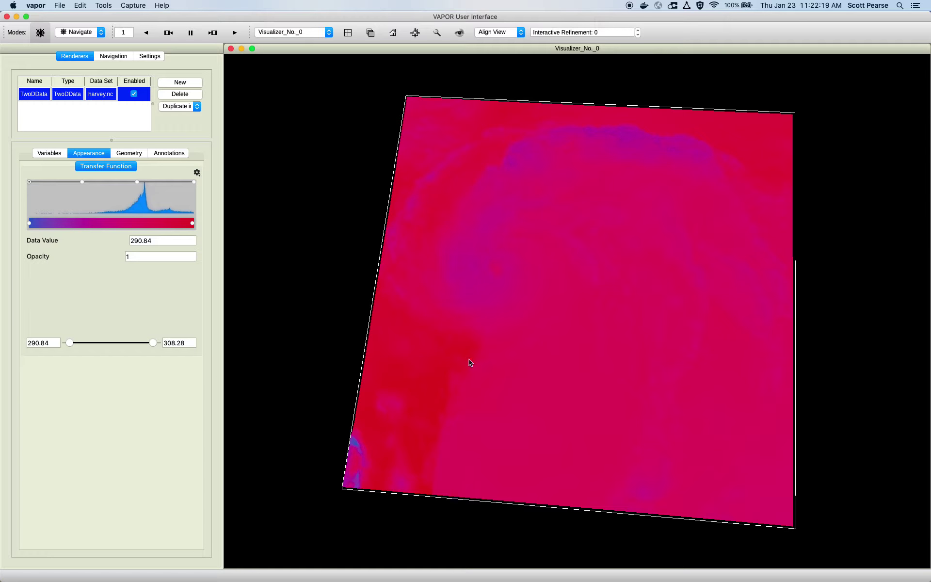
Re-check Add Whitespace under Color Interpolation to restore blue, white and red.
click(197, 173)
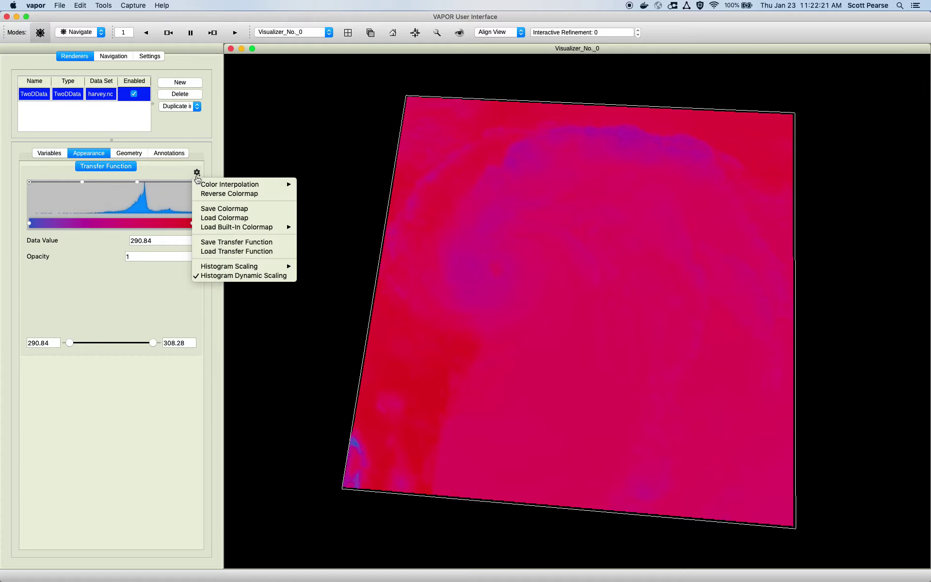
mouse_move(243, 187)
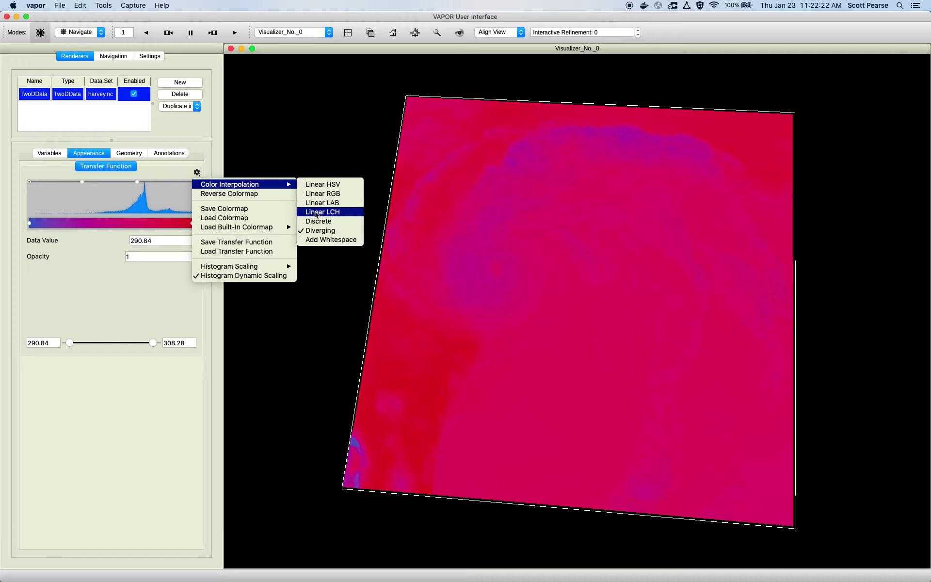
click(327, 239)
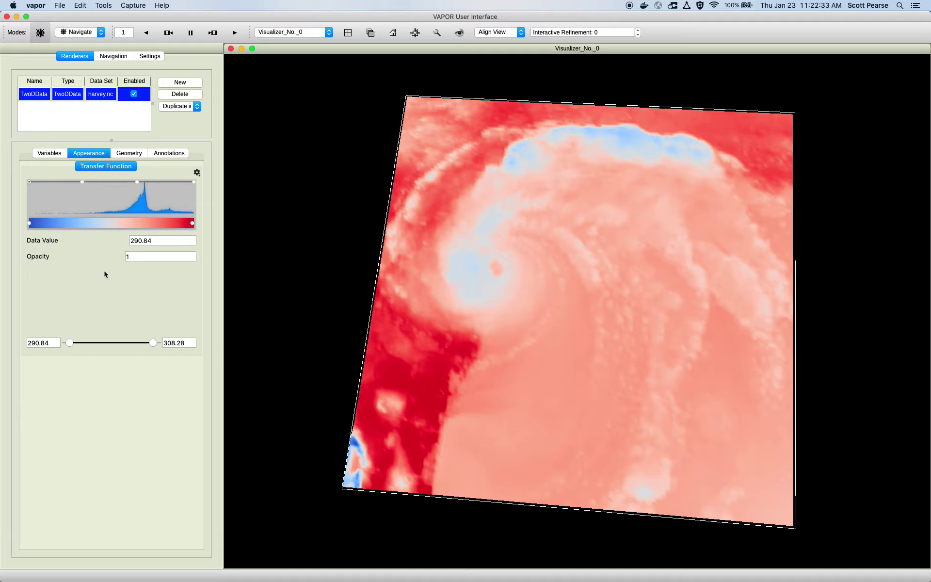
click(197, 172)
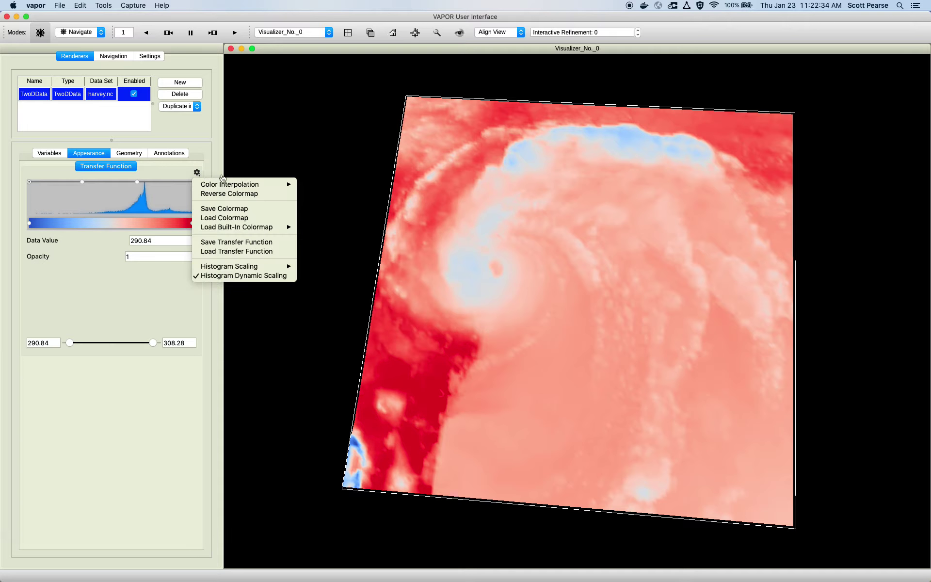
Reverse the T2 colormap, then search for an 'ice' colormap file and cancel without loading.
click(249, 193)
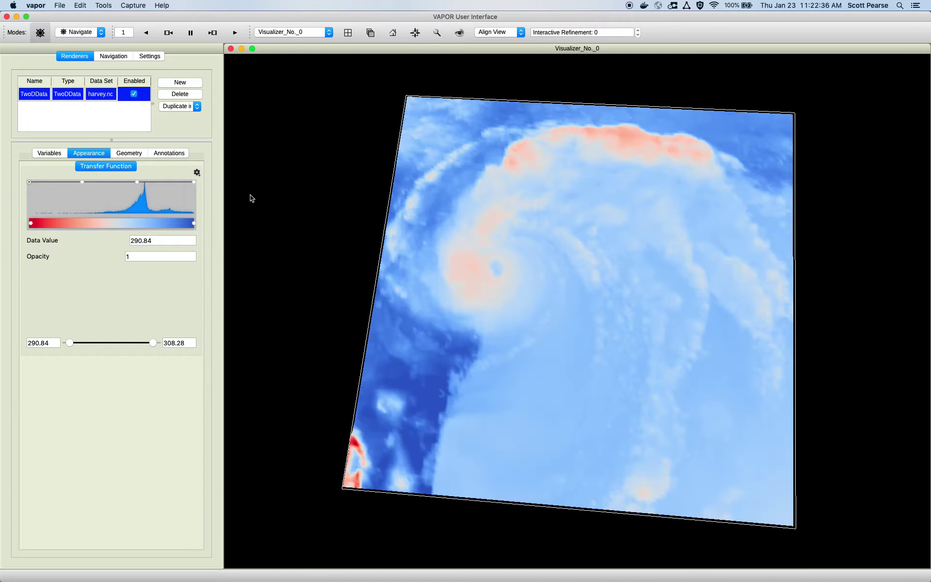
click(197, 172)
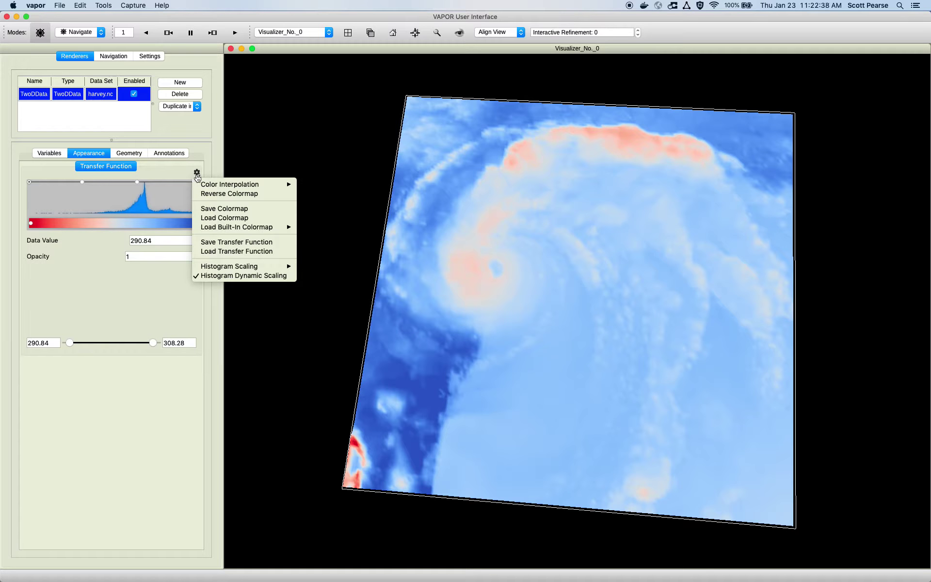
click(251, 219)
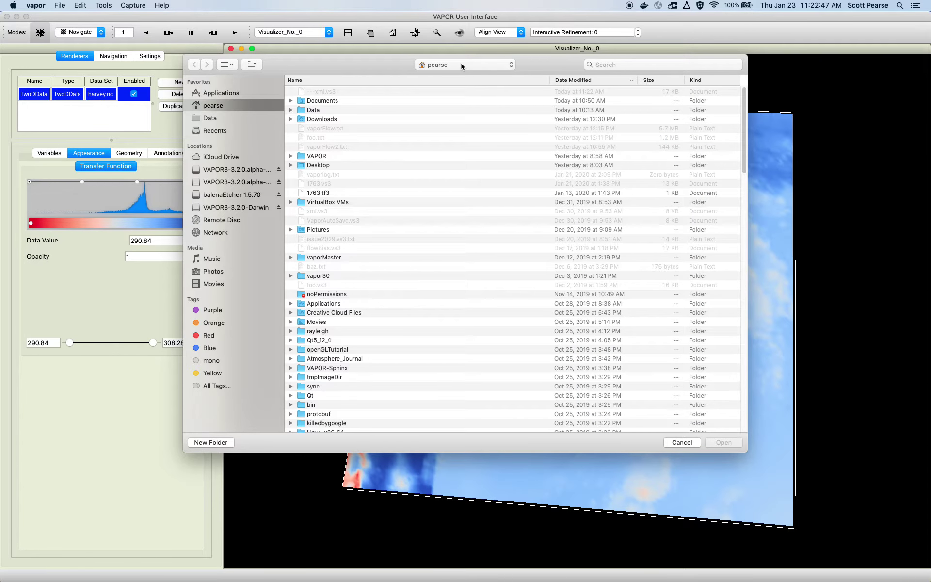
click(650, 64)
text(ice)
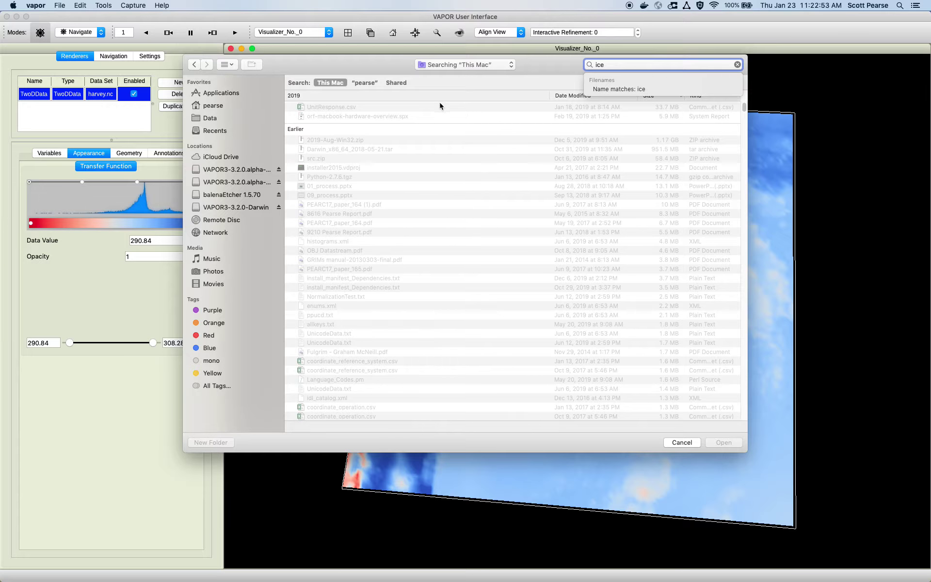
click(194, 65)
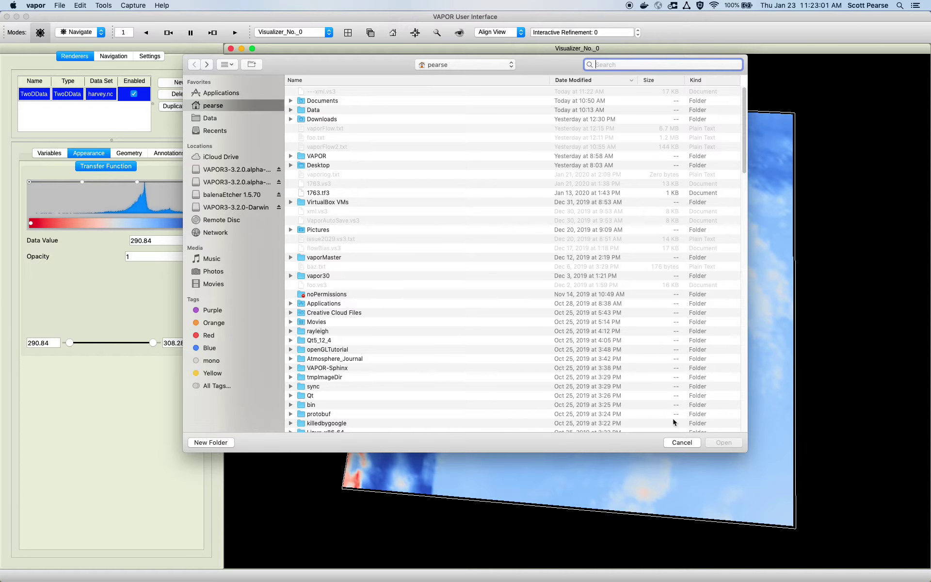
click(682, 442)
Add a new colour point to the T2 colormap and shift it toward higher values.
click(137, 224)
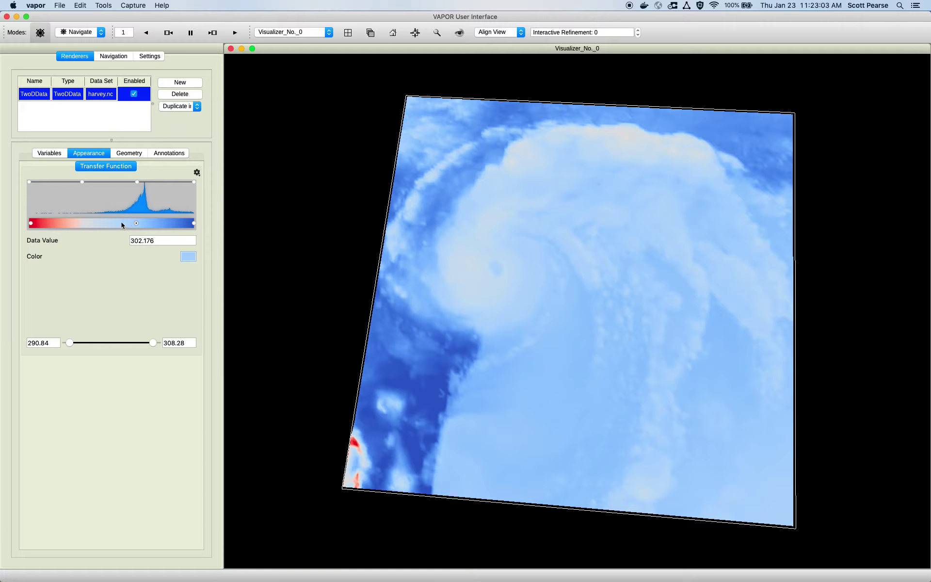
double_click(81, 223)
drag(81, 224, 108, 223)
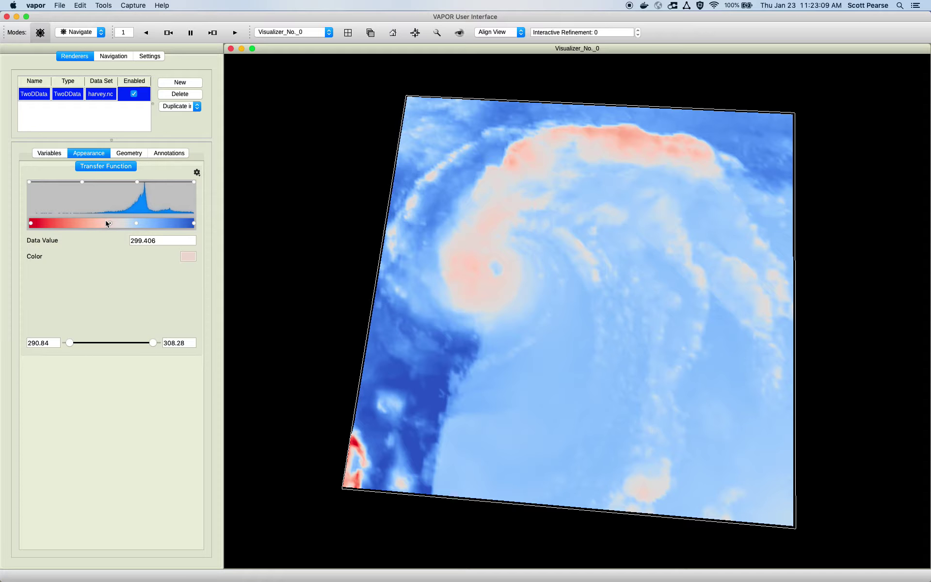
Apply the built-in BlackBody colormap to the T2 field.
click(197, 173)
mouse_move(265, 228)
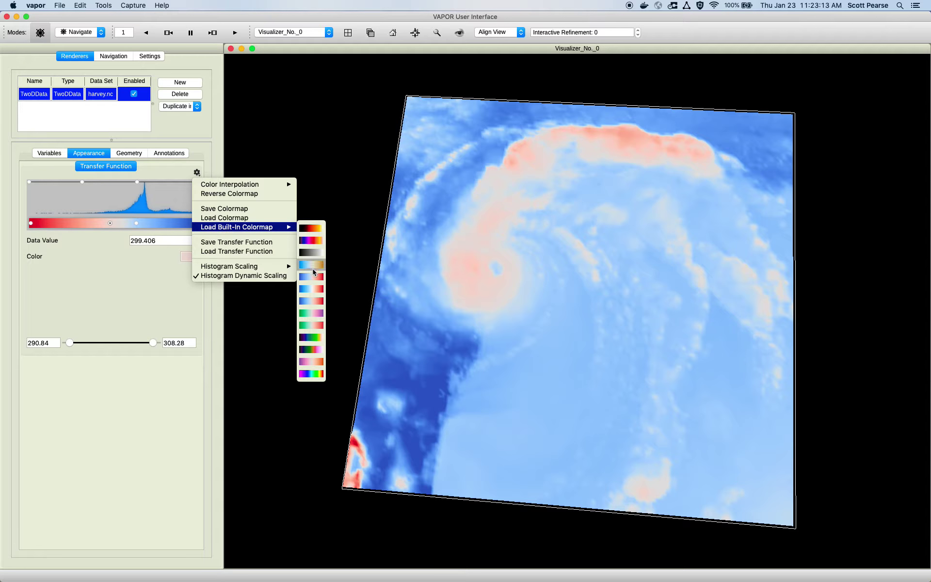
click(316, 229)
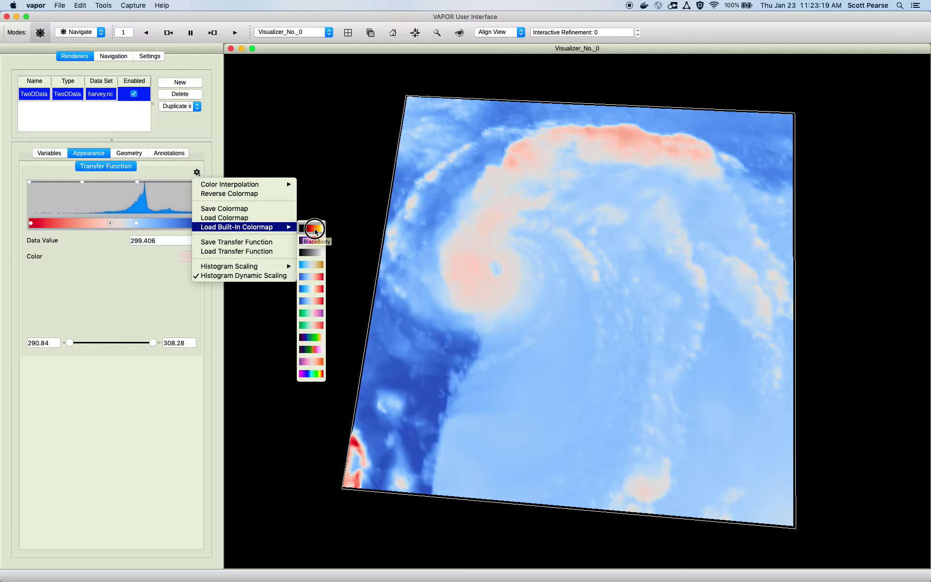
drag(422, 229, 430, 232)
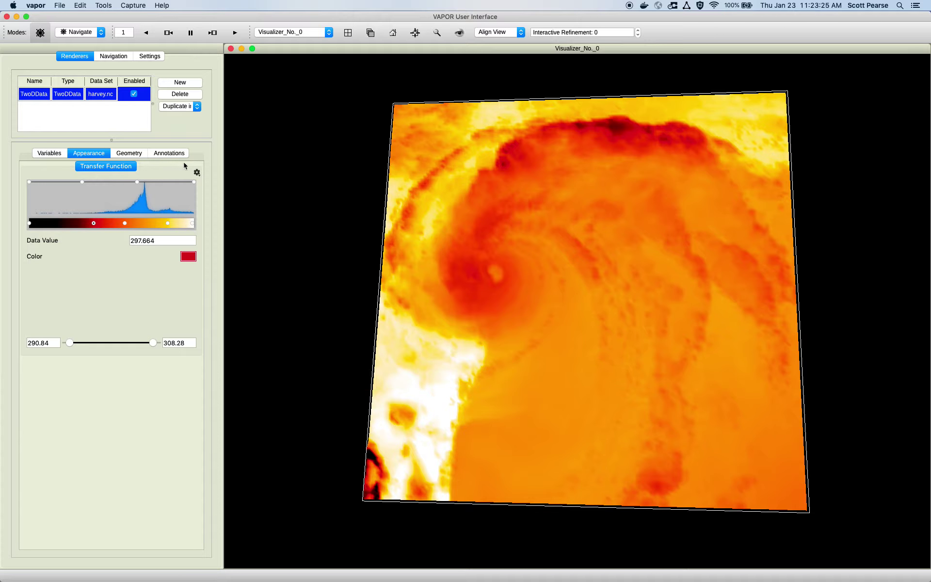
click(197, 173)
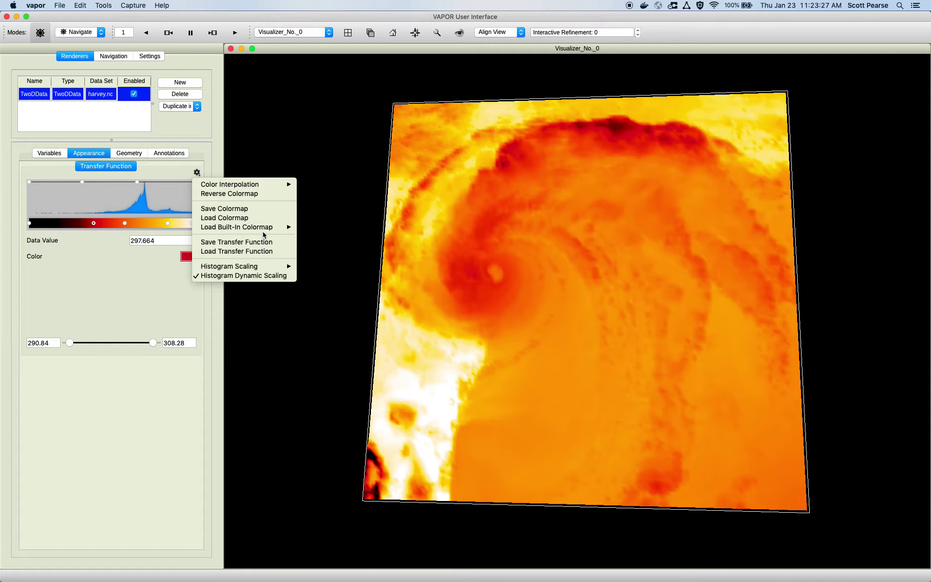
mouse_move(267, 186)
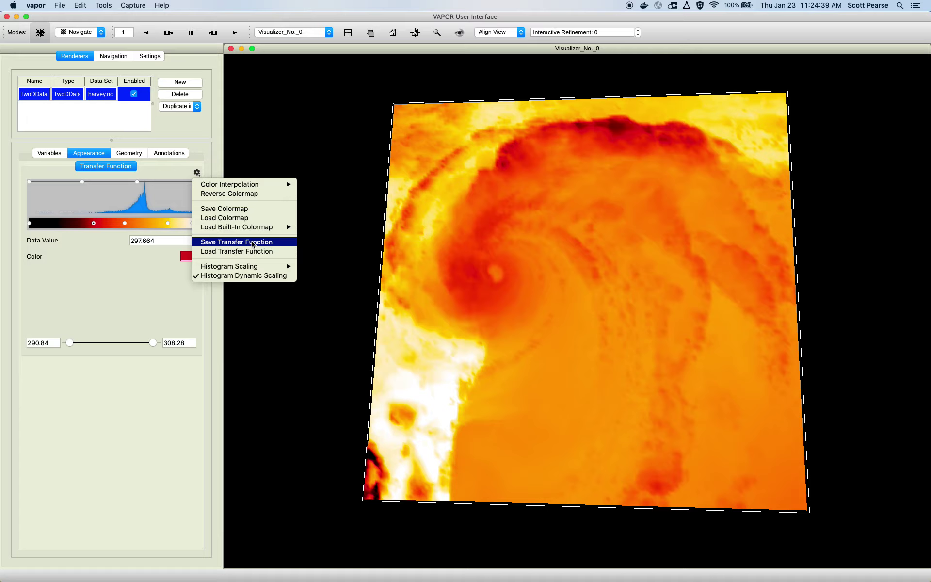
Narrow the colour-mapping range to 294.831–304.905 with the range slider handles.
click(149, 344)
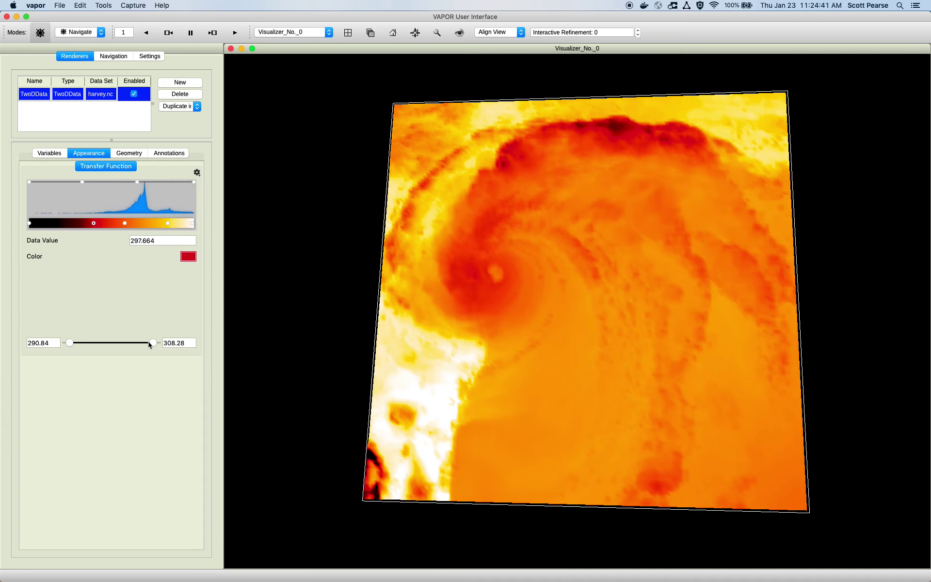
drag(149, 345, 135, 343)
drag(71, 343, 88, 343)
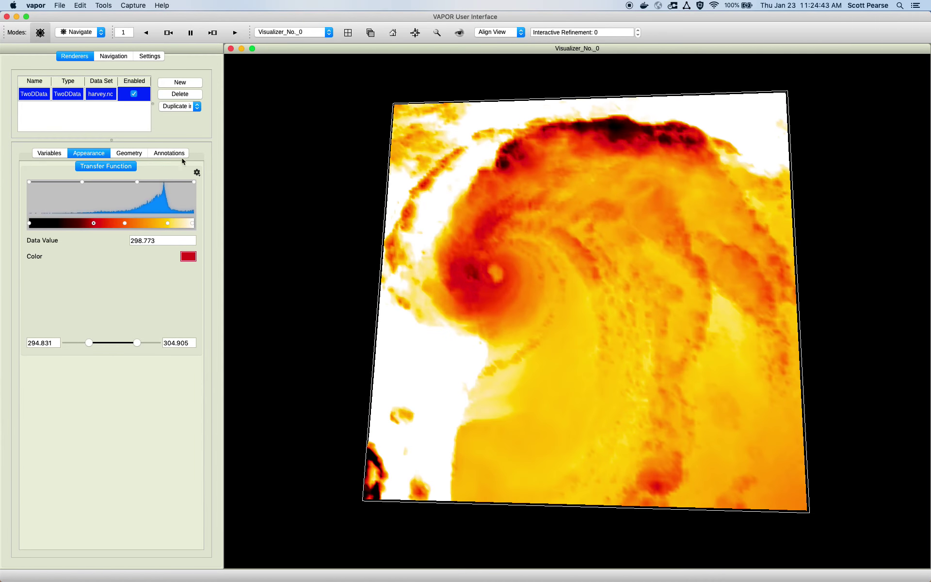
Set histogram scaling to Logarithmic, then switch it to Boolean.
click(197, 172)
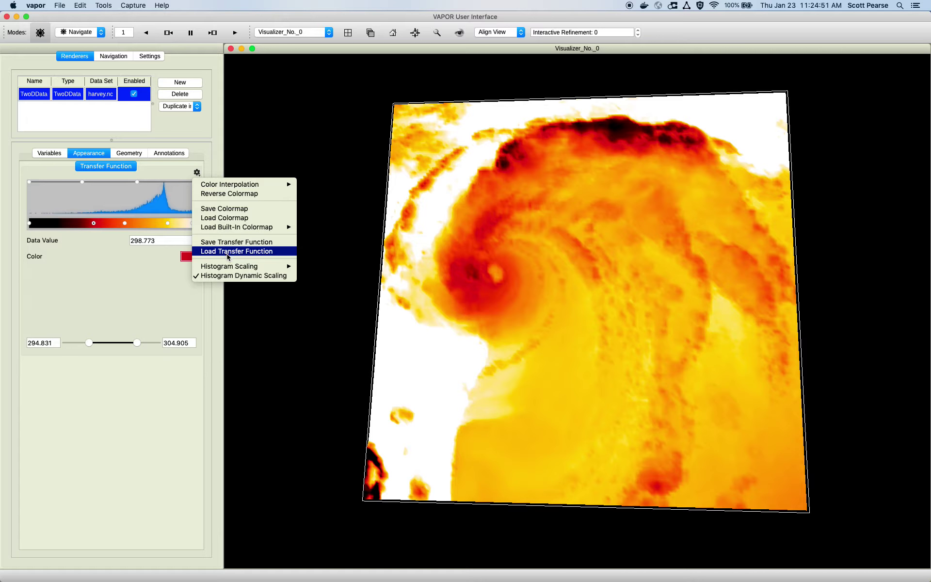
mouse_move(237, 267)
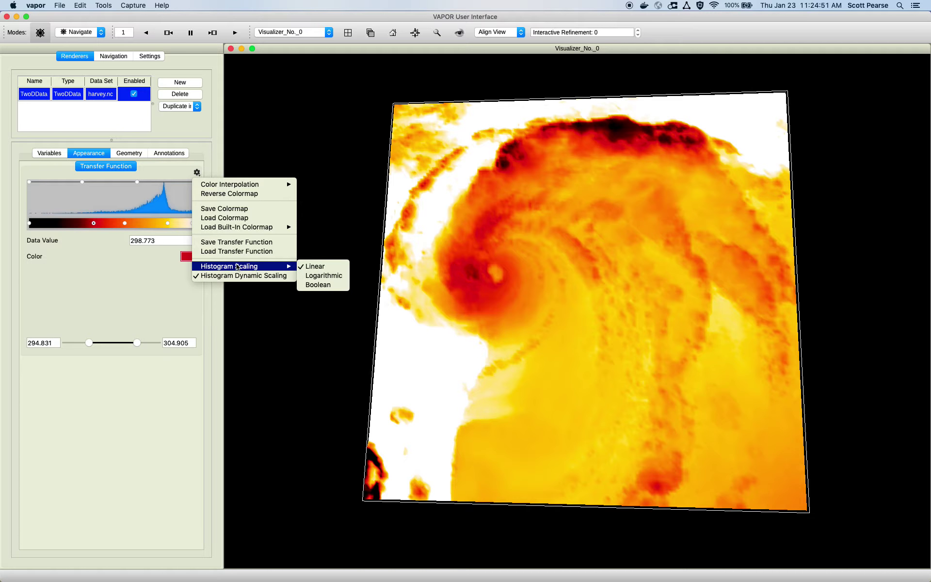
click(334, 279)
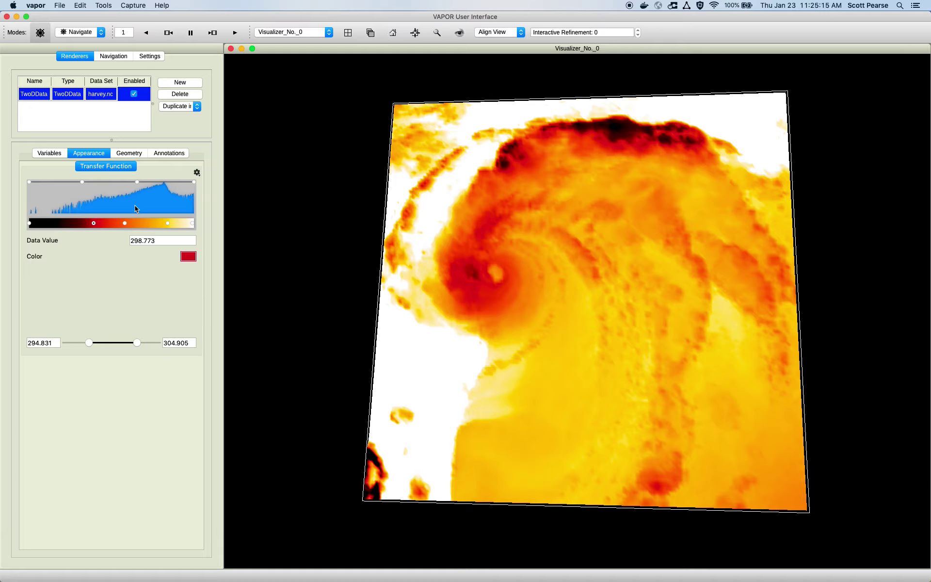
click(196, 173)
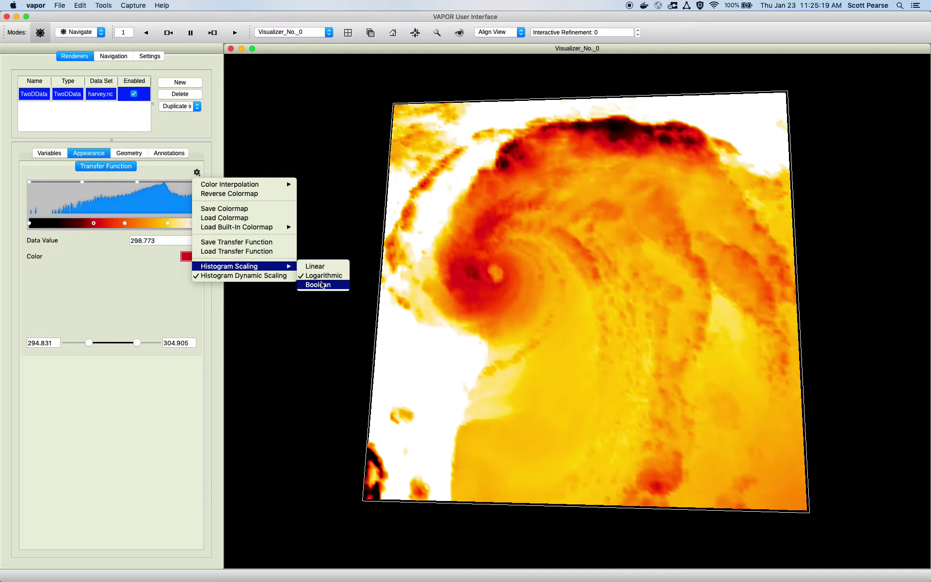
click(319, 285)
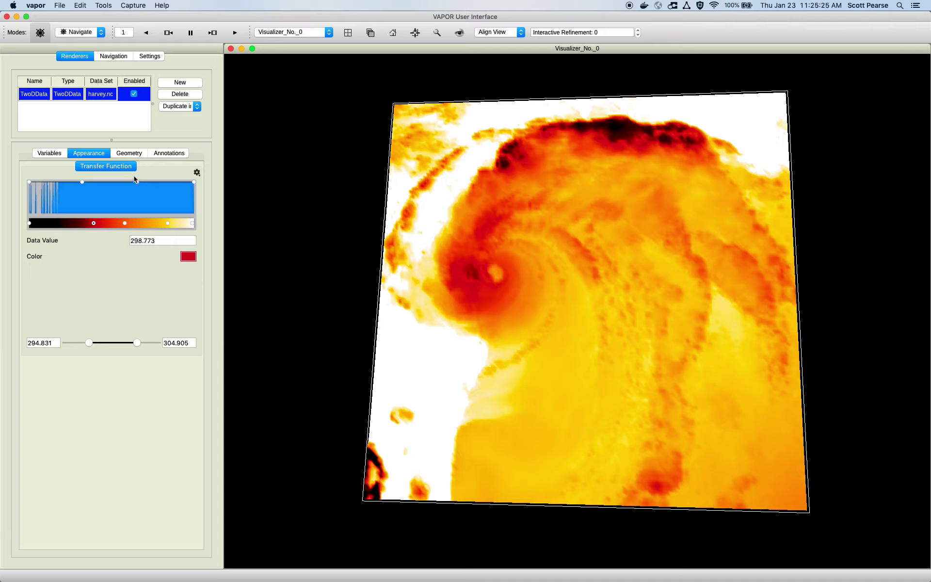
click(197, 172)
mouse_move(231, 184)
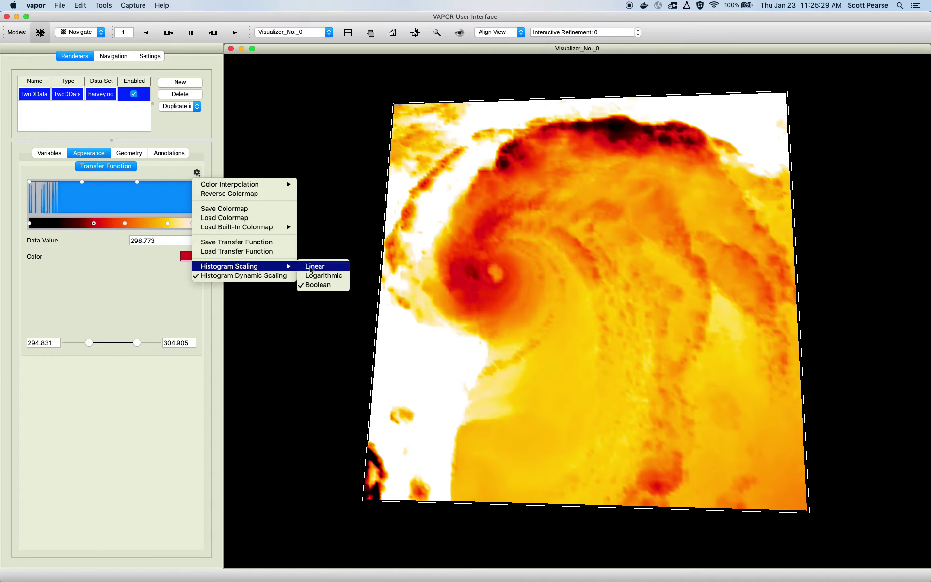
mouse_move(271, 227)
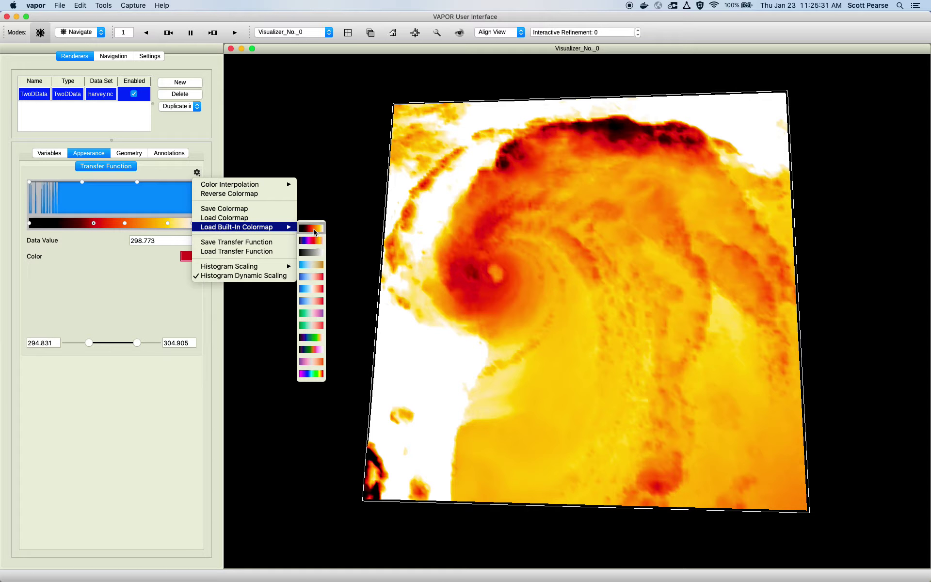
Apply the built-in grayscale colormap to the T2 plane and zoom out slightly.
click(315, 253)
right_drag(500, 206, 573, 315)
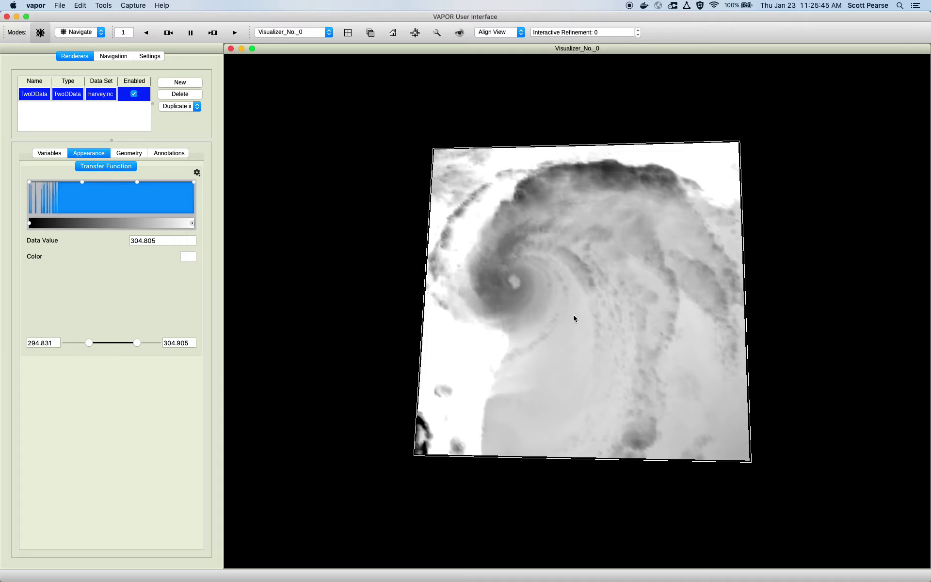
In Geometry, crop the region to X 25000–571049 and Y 2.66571e+06–3.02749e+06.
click(129, 153)
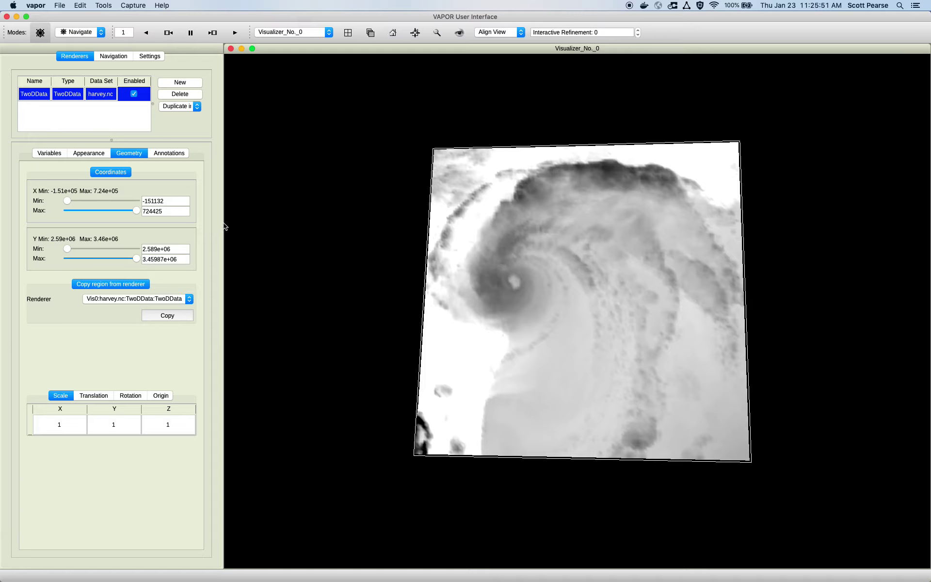
drag(474, 253, 557, 257)
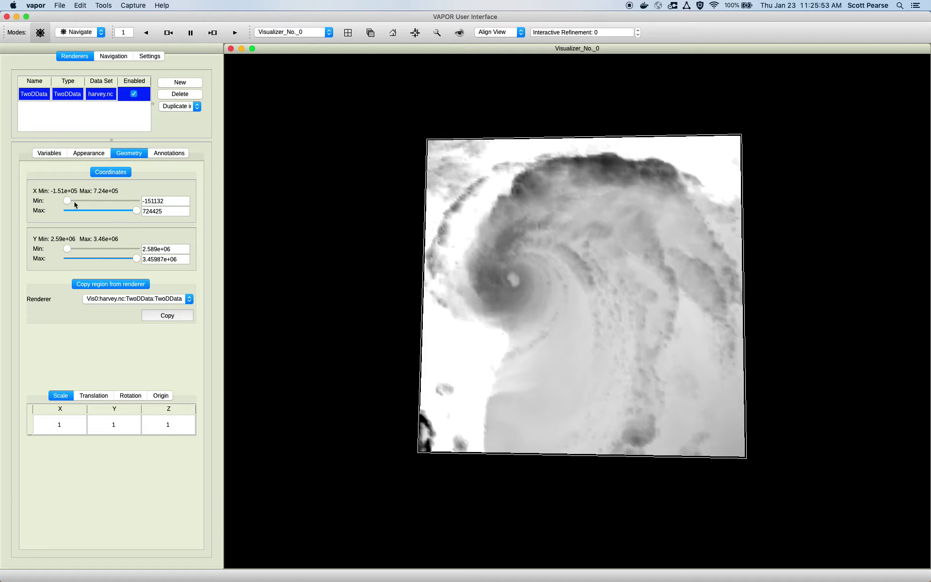
click(42, 196)
click(40, 212)
drag(68, 200, 125, 212)
drag(124, 213, 123, 213)
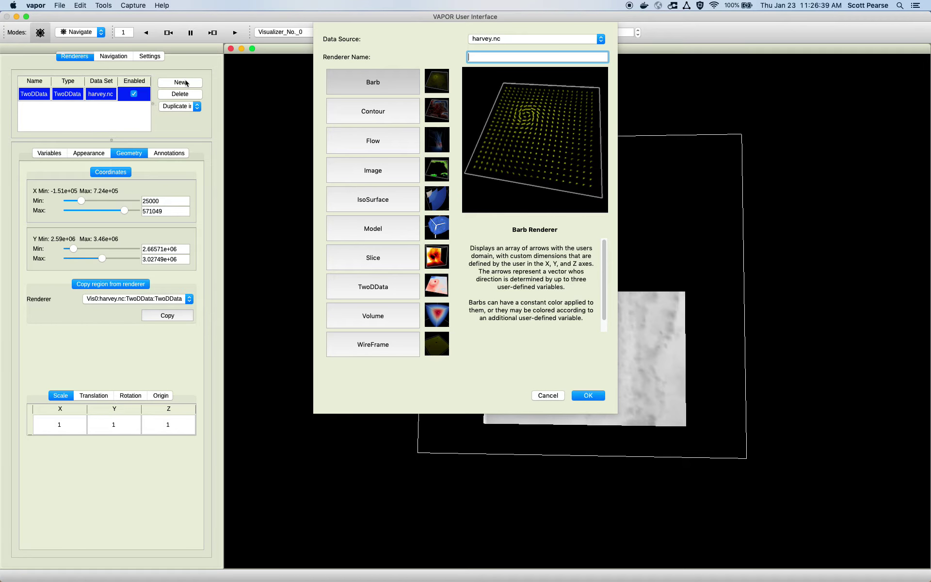
Create a second TwoDData renderer, TwoDData_1, on harvey.nc and compare its settings.
click(395, 287)
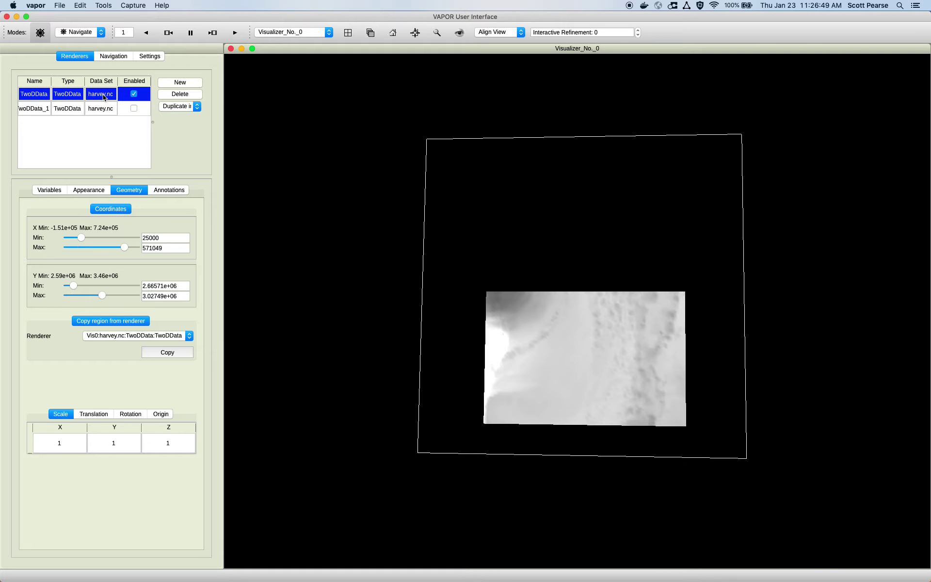
click(103, 109)
click(102, 96)
click(103, 110)
click(102, 96)
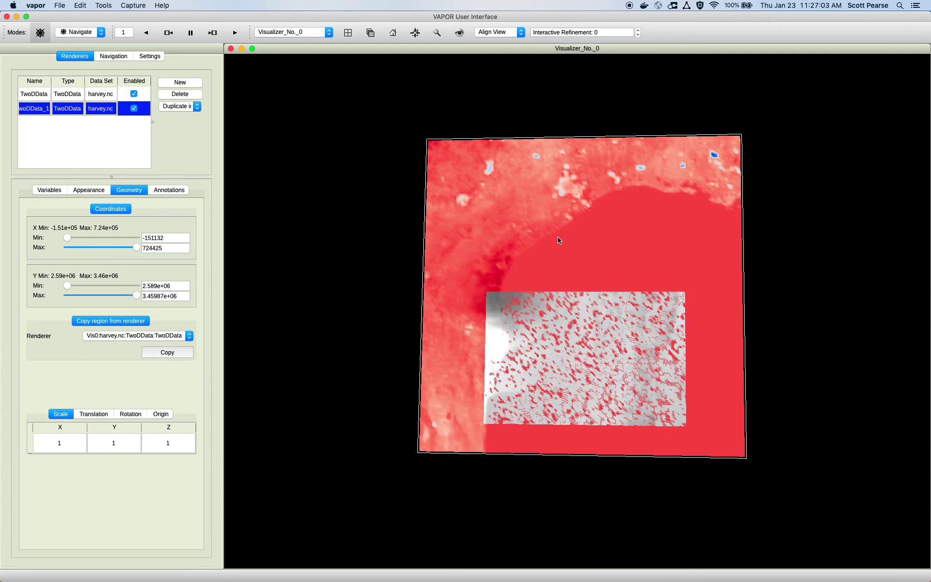
Orbit the view to tilt the two overlapping hurricane layers to a new angle.
drag(557, 238, 572, 367)
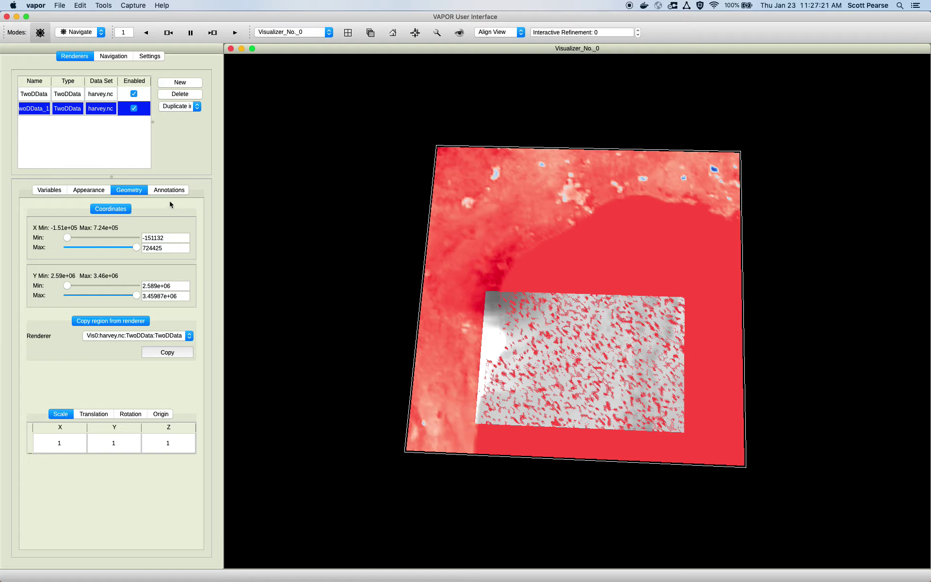
Copy TwoDData_1's full extent into the original renderer, then disable TwoDData_1.
click(100, 95)
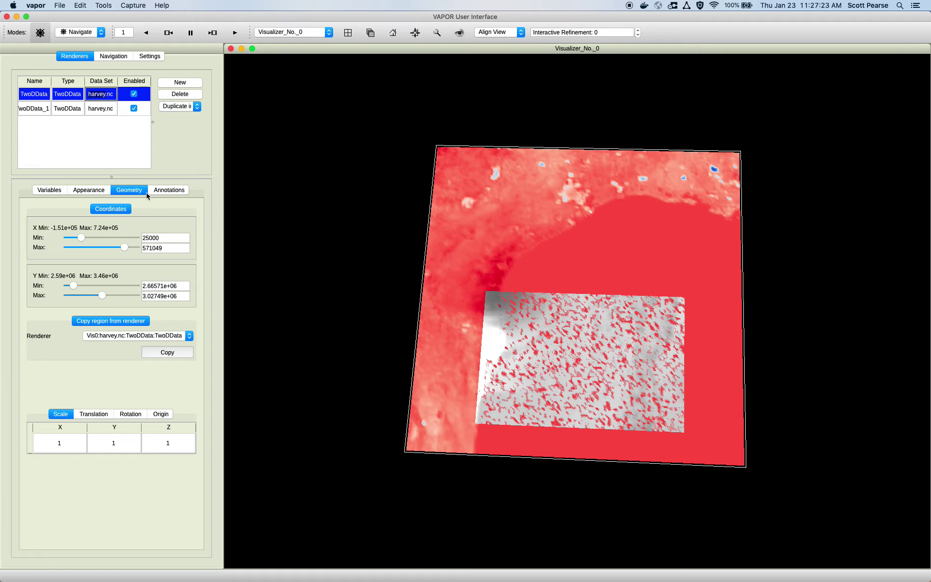
click(170, 337)
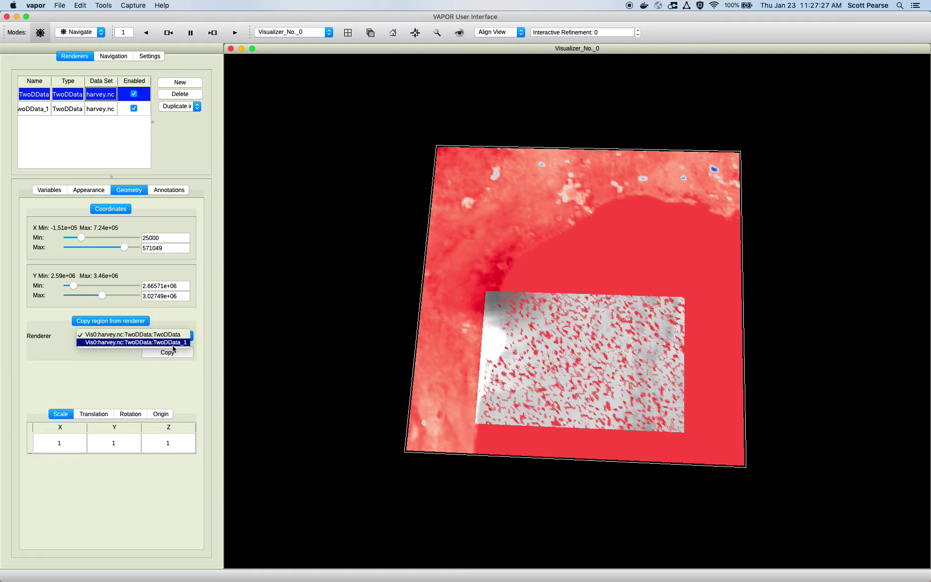
click(177, 343)
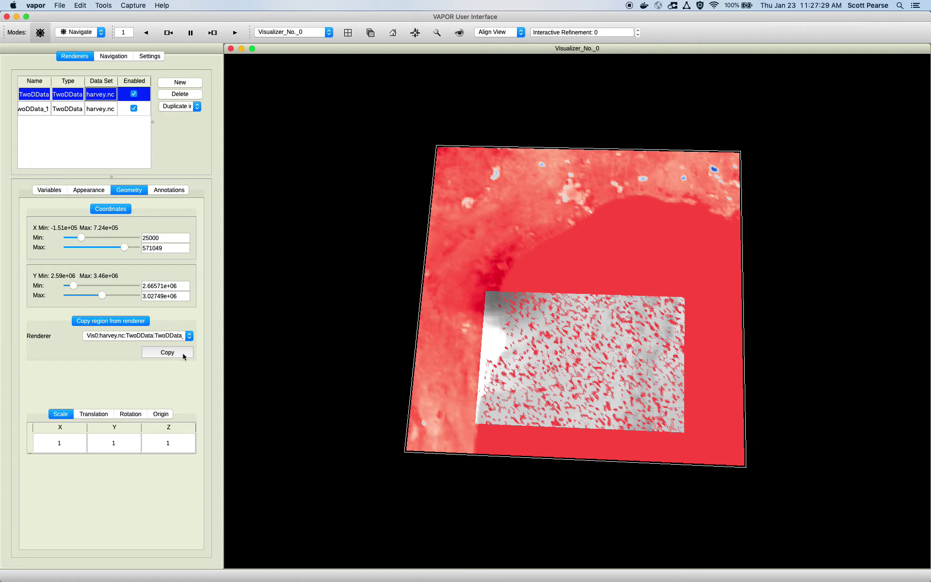
click(183, 355)
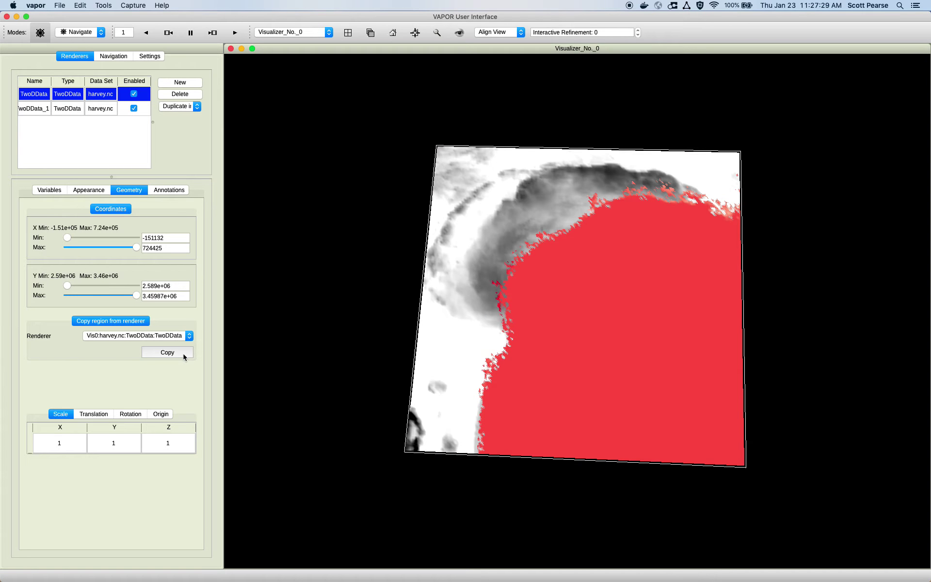
click(134, 108)
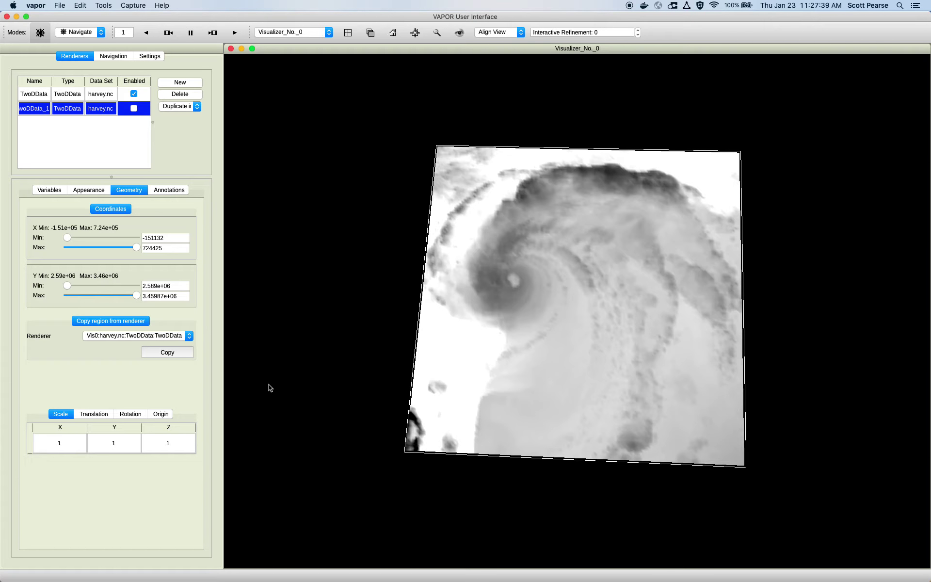
Set the X scale to 2, then delete the TwoDData_1 renderer.
click(143, 362)
click(92, 413)
click(161, 413)
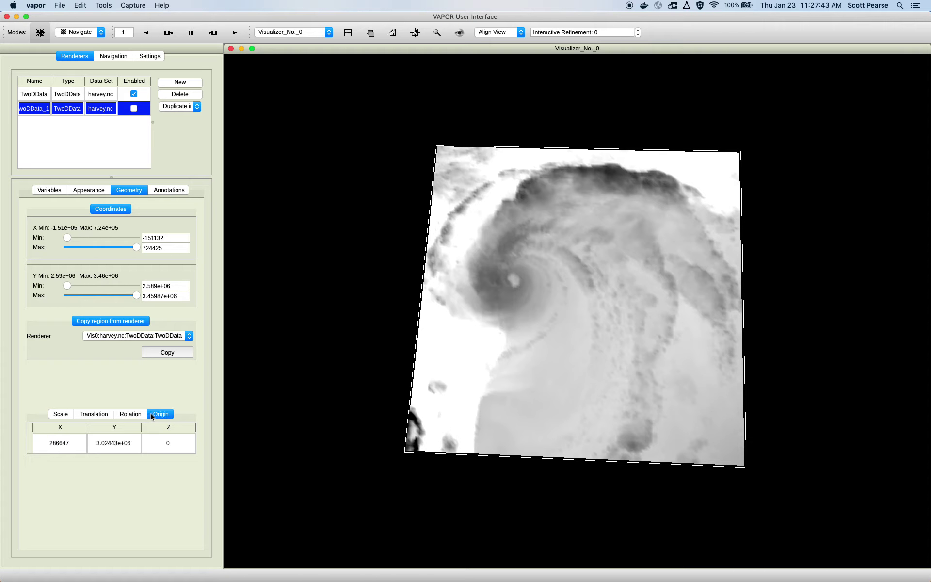
click(61, 413)
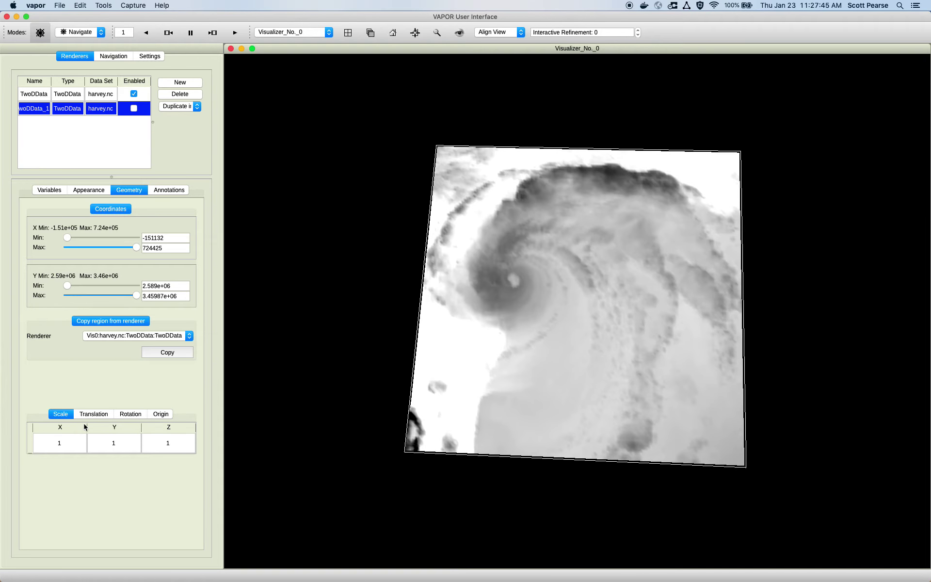
scroll(401, 426, down, 3)
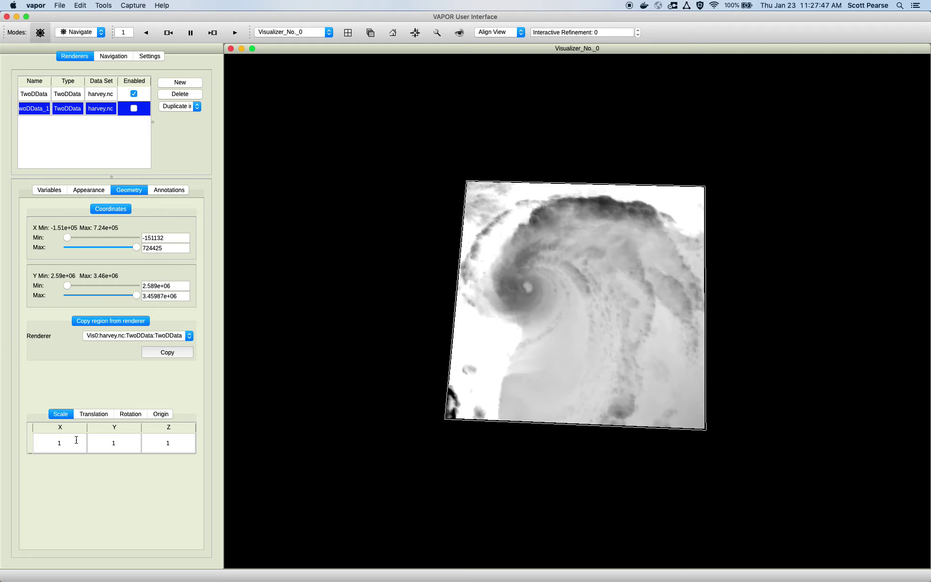
click(87, 416)
click(68, 417)
double_click(81, 439)
text(2)
key(Return)
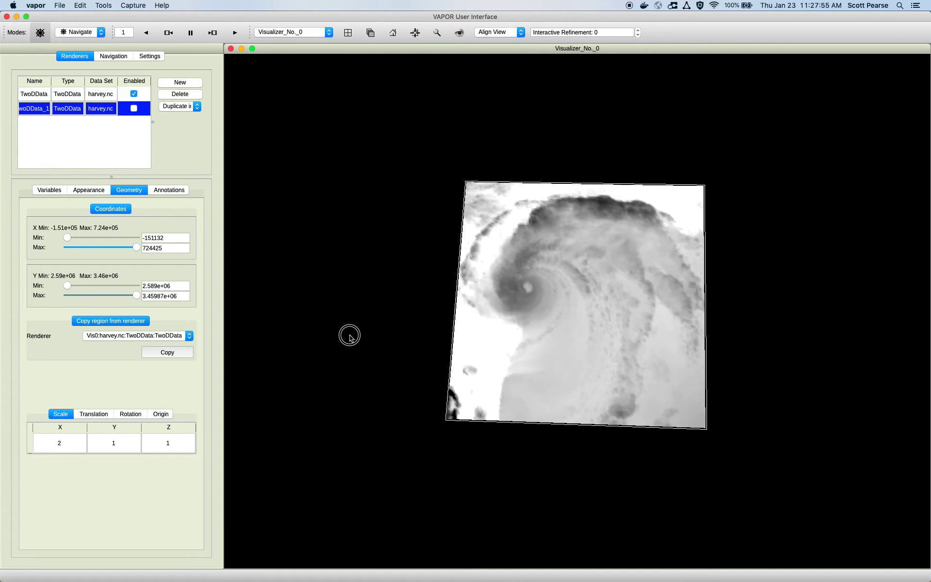
drag(349, 332, 343, 326)
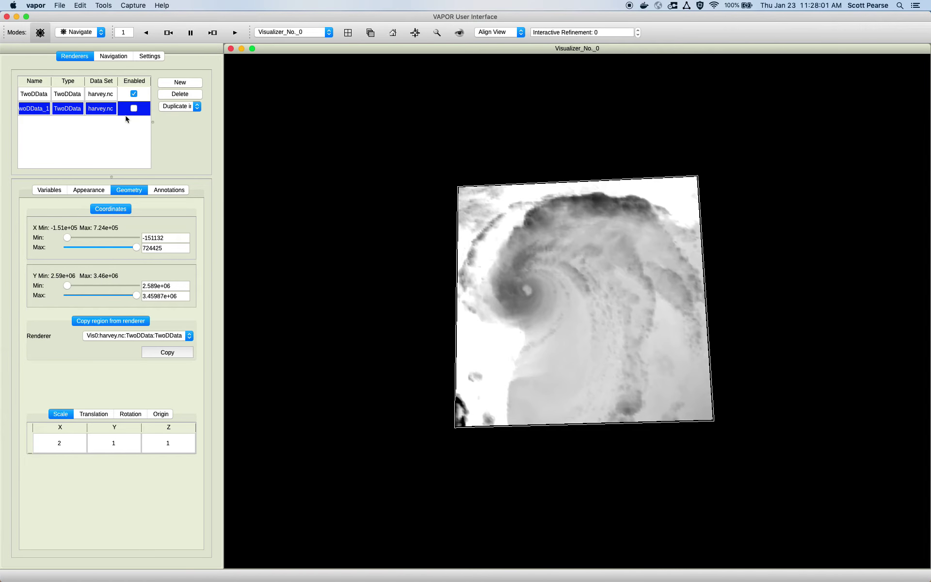
click(179, 96)
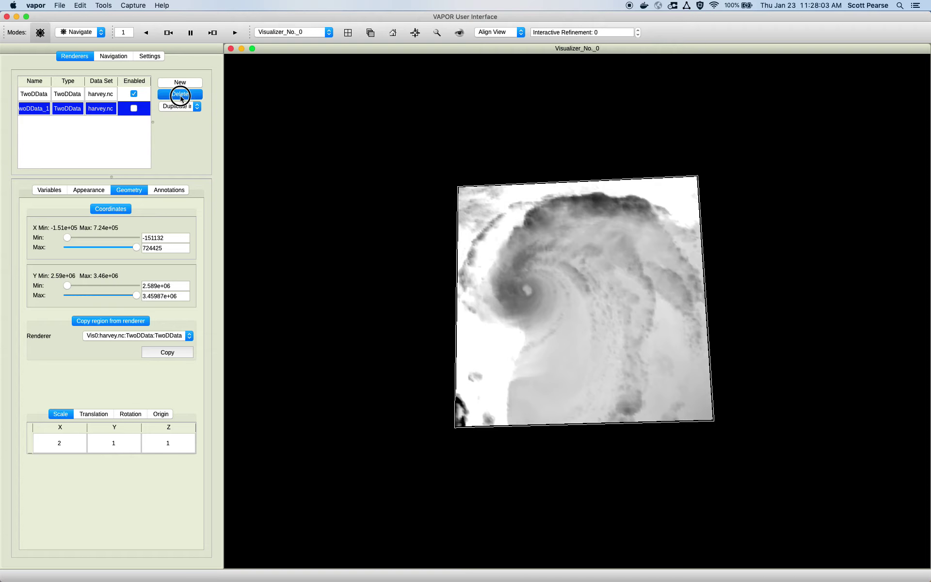
Delete the TwoDData_1 renderer and set the remaining renderer's X and Y scale to 2.
click(70, 98)
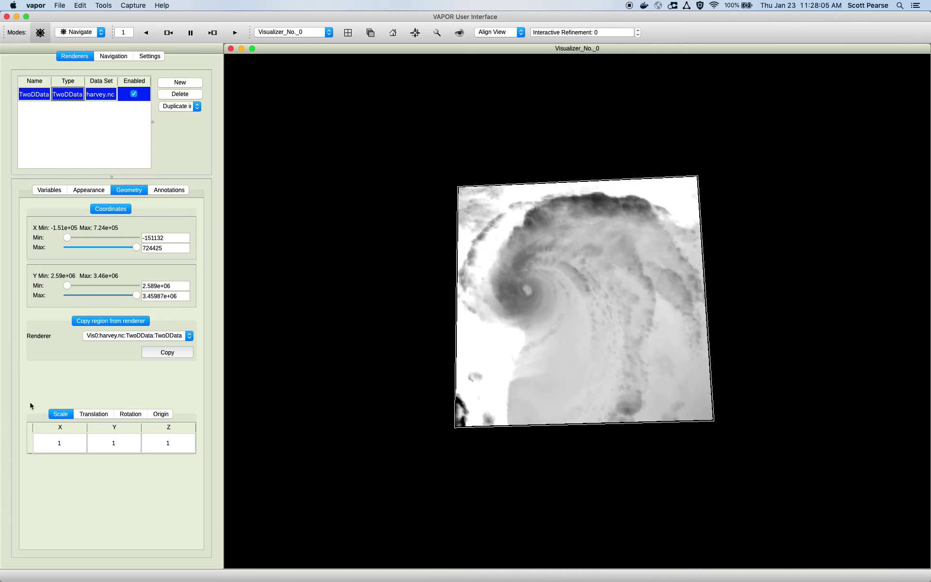
double_click(59, 443)
text(2)
key(Return)
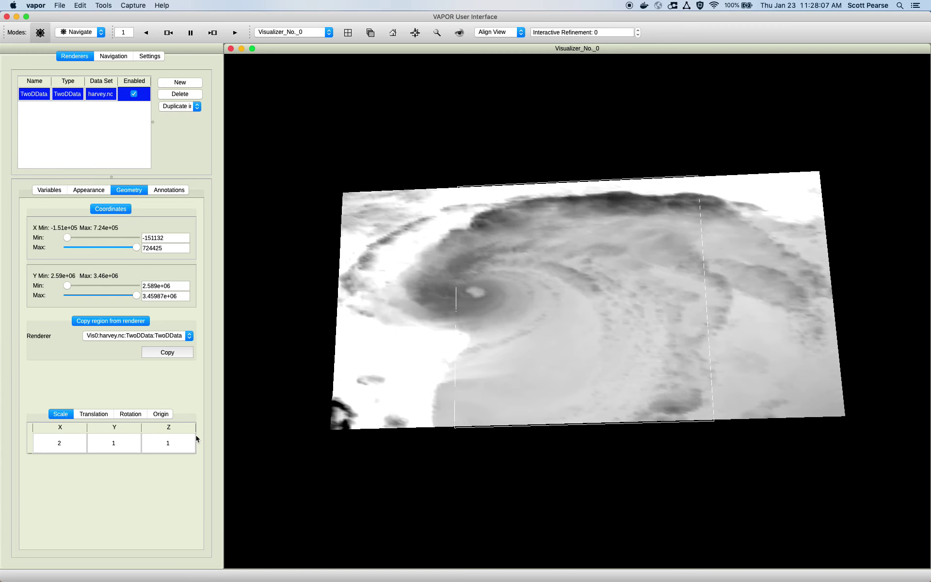
double_click(125, 442)
text(2)
key(Return)
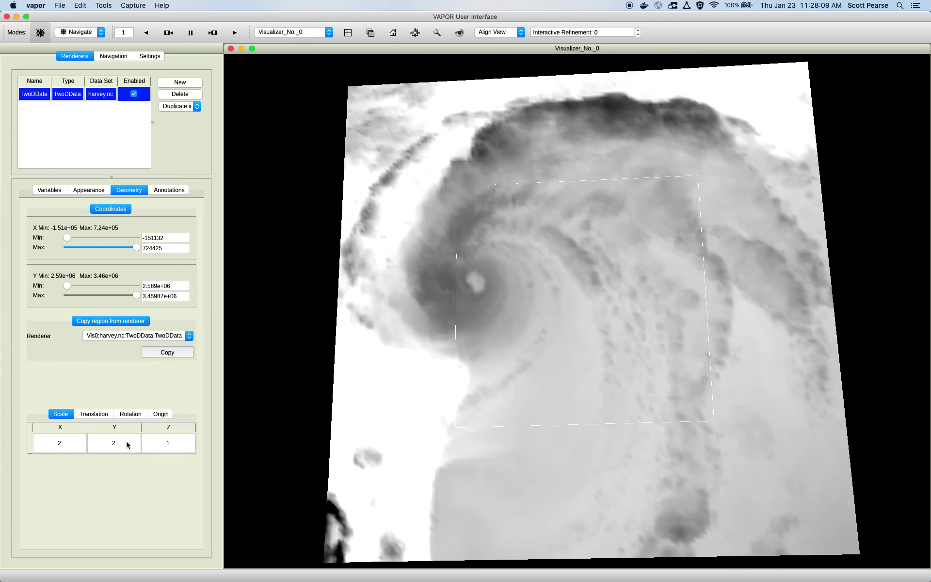
Exaggerate the surface height with a Z scale of 100 and orbit around the tall terrain.
drag(437, 439, 533, 292)
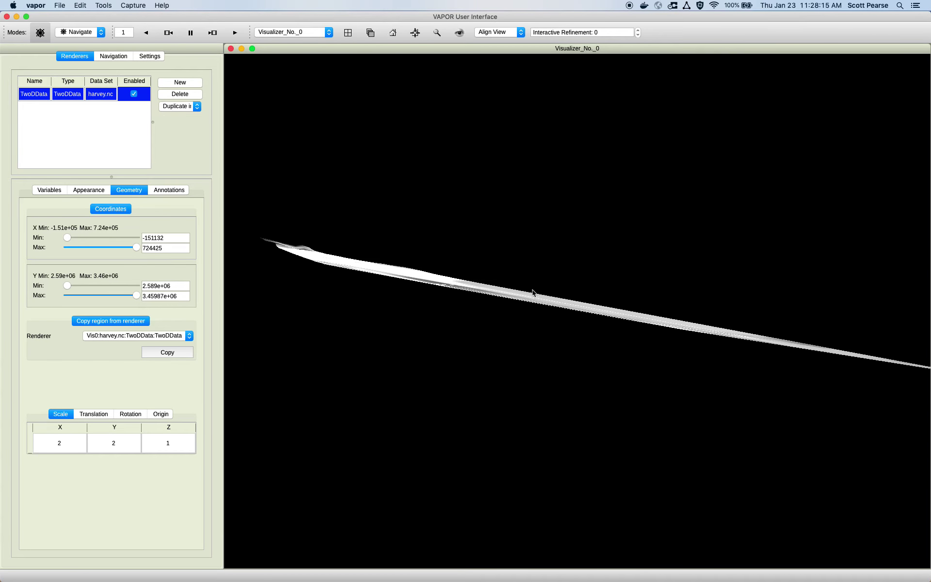
double_click(193, 442)
text(00)
key(Return)
drag(480, 310, 547, 370)
click(101, 418)
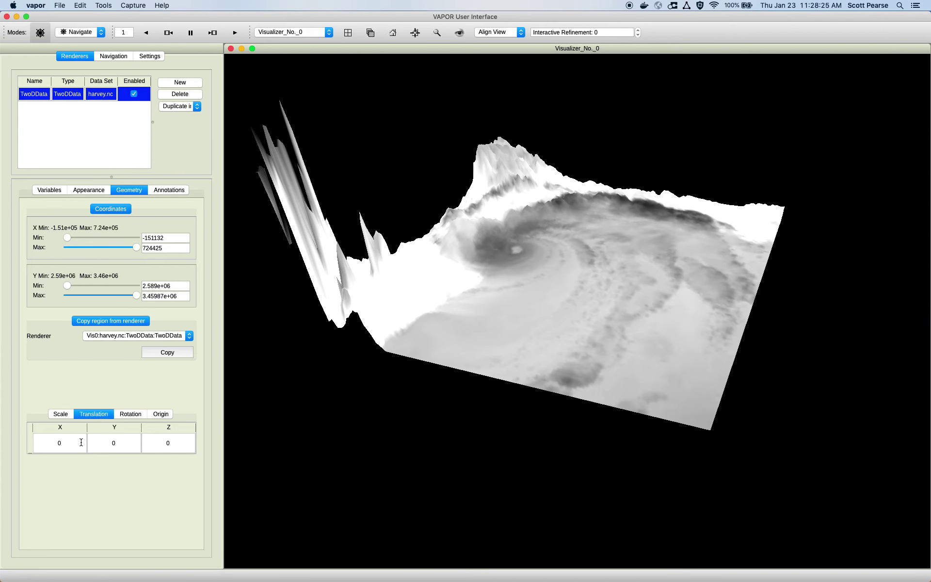
Translate the hurricane surface by 1000000 in X and 100000 in Y.
double_click(82, 443)
text(100000)
key(Return)
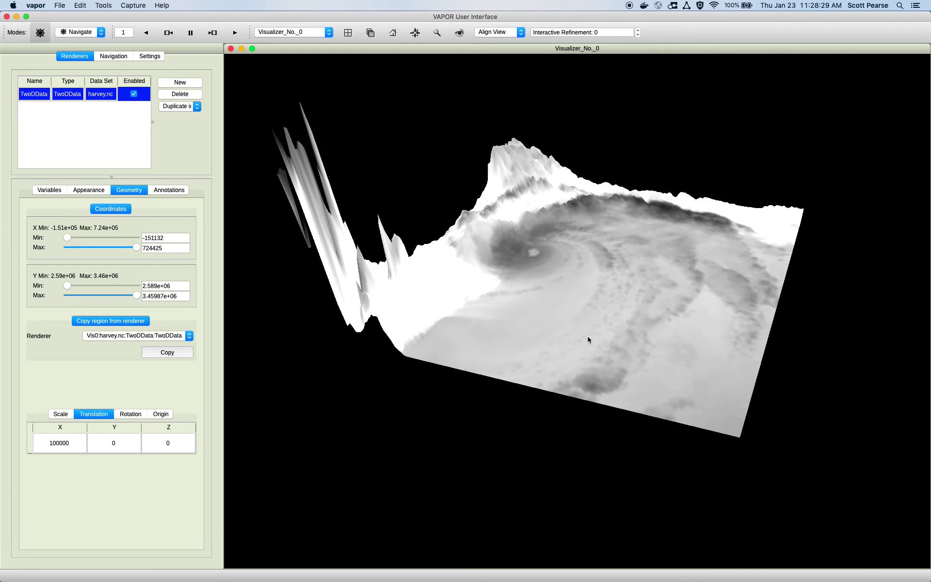
double_click(42, 449)
text(0)
key(Return)
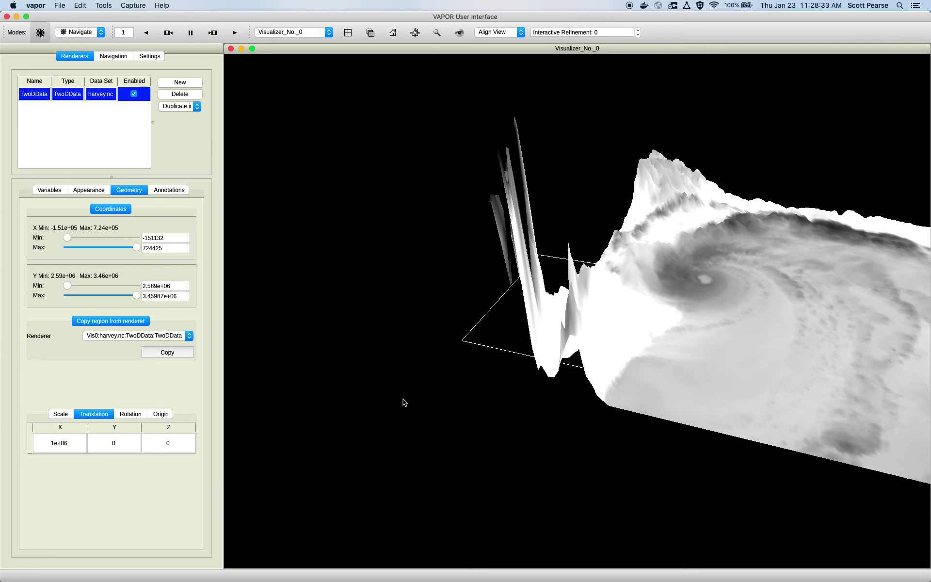
double_click(113, 443)
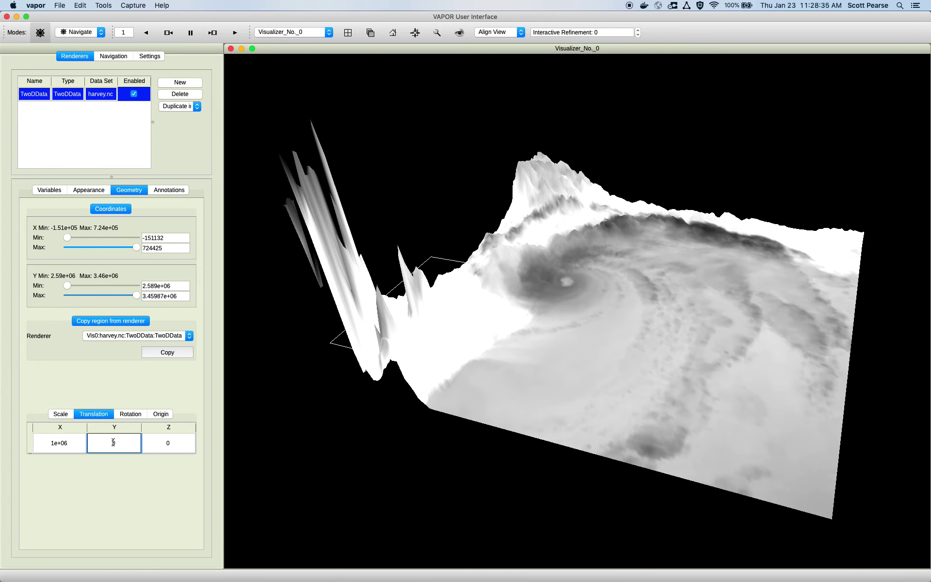
text(100000)
key(Return)
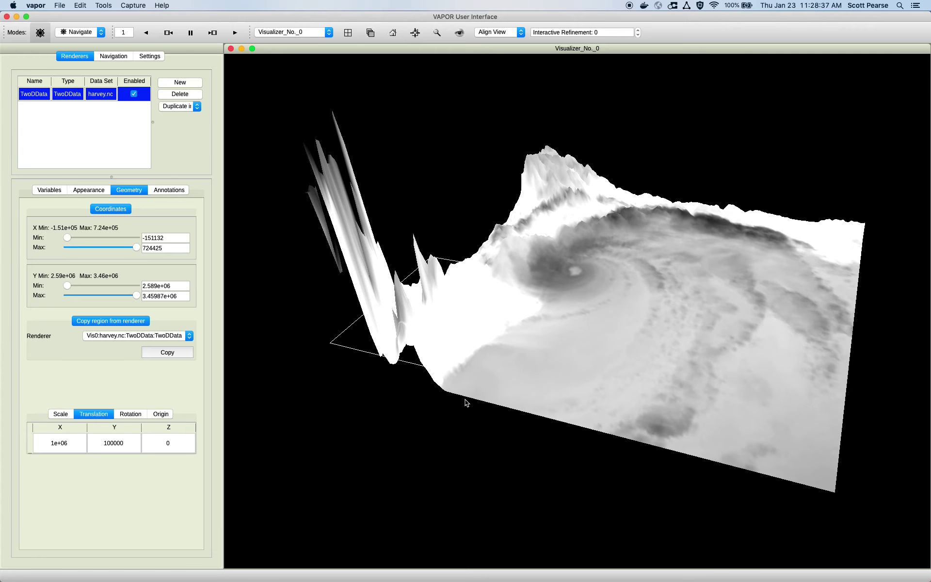
click(132, 416)
Set the X rotation to 45 degrees and orbit the view around the tilted surface.
double_click(68, 443)
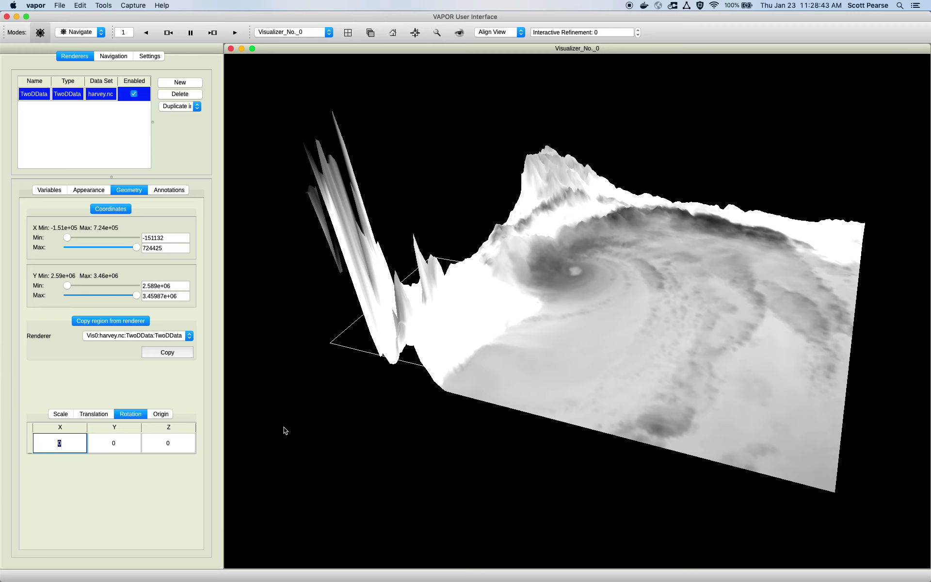
text(45)
key(Return)
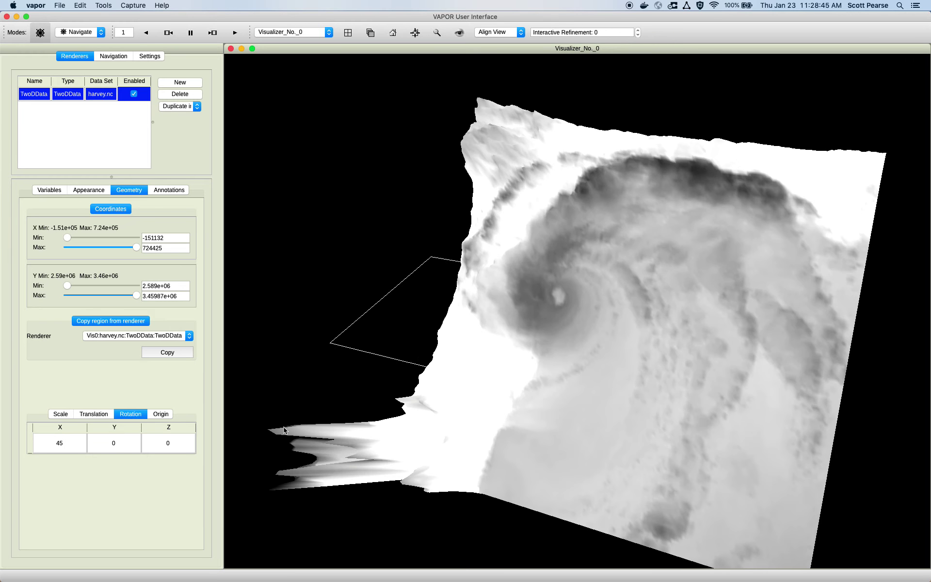
click(466, 434)
drag(467, 434, 649, 373)
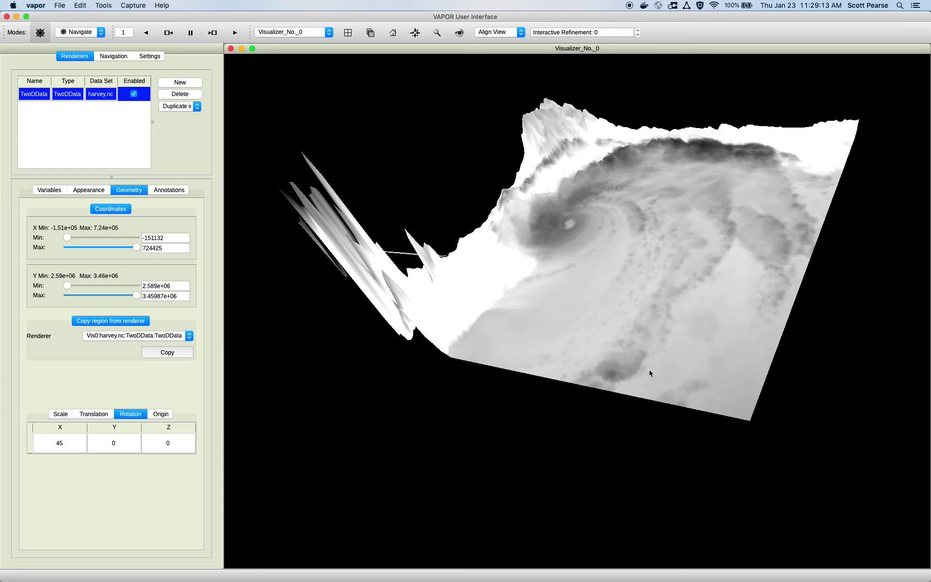
Review the Scale and Translation values, then return to the Rotation settings.
click(60, 414)
click(94, 413)
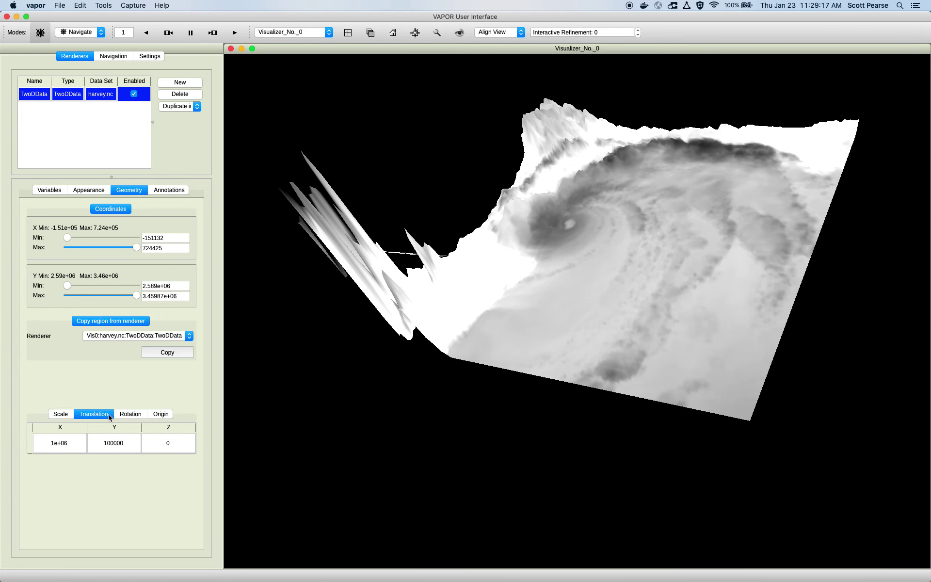
click(134, 414)
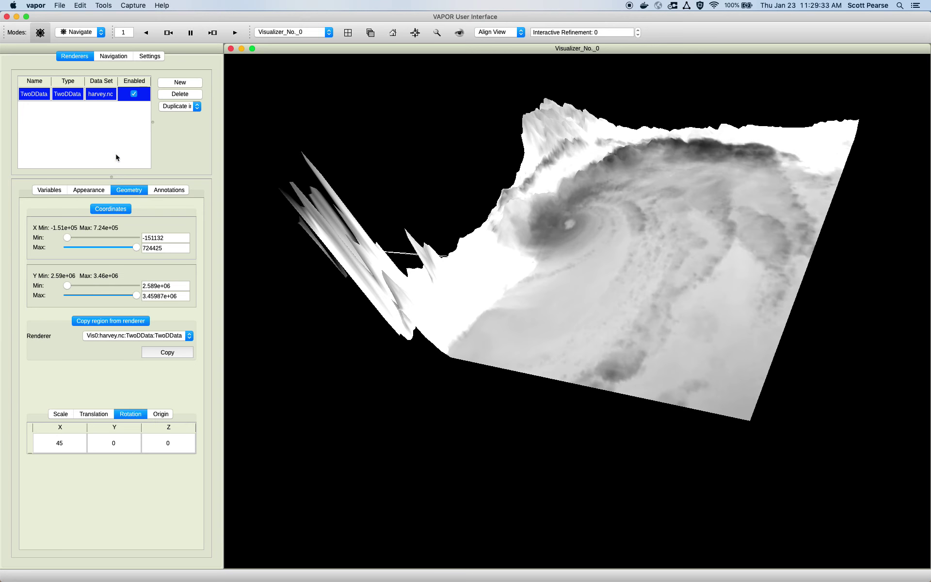
Turn on the colorbar legend and move it right and up, leaving its background colour unchanged.
click(166, 191)
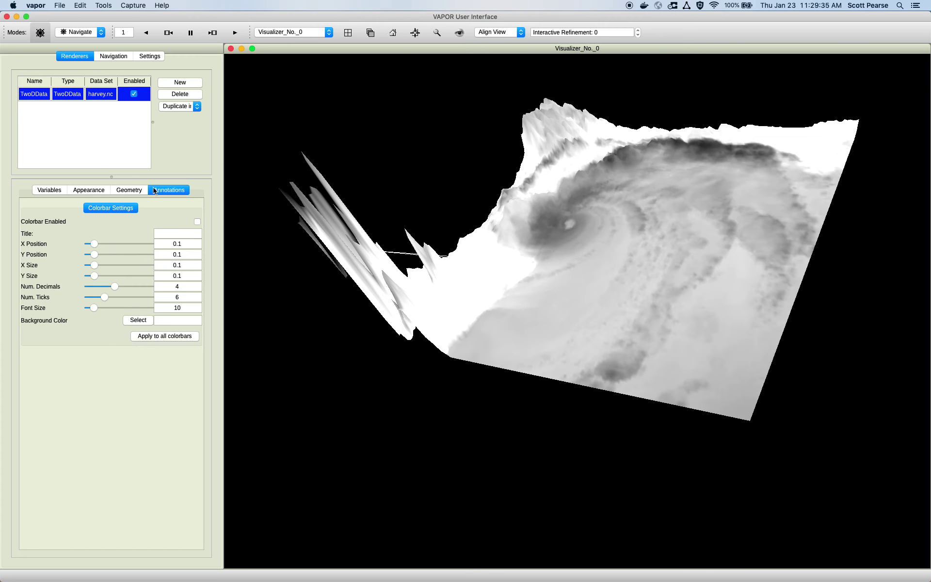
click(197, 222)
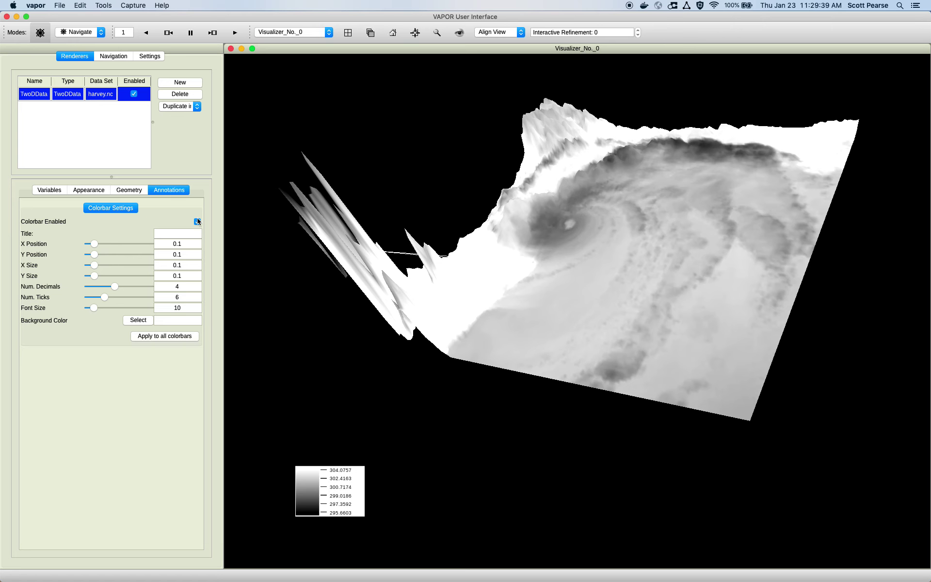
drag(94, 244, 110, 300)
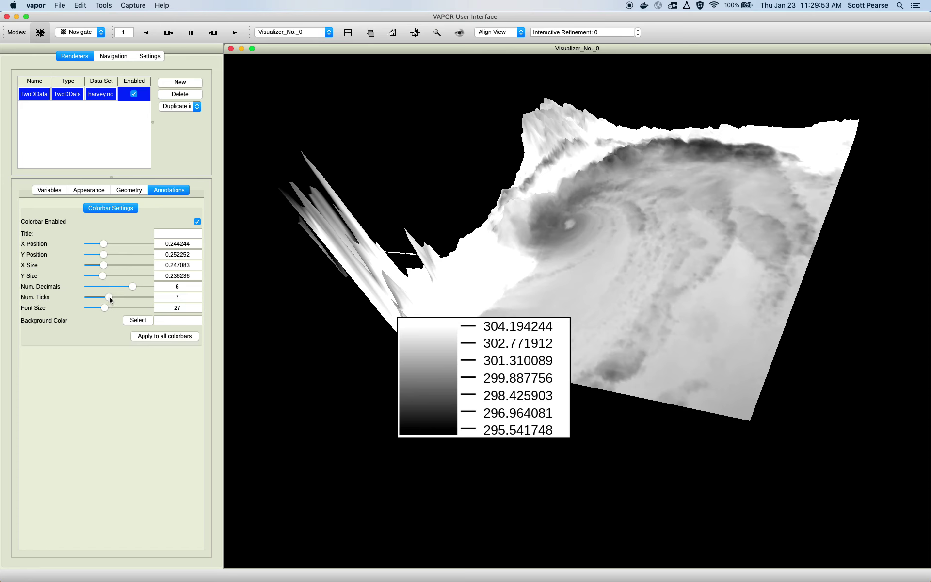
click(137, 320)
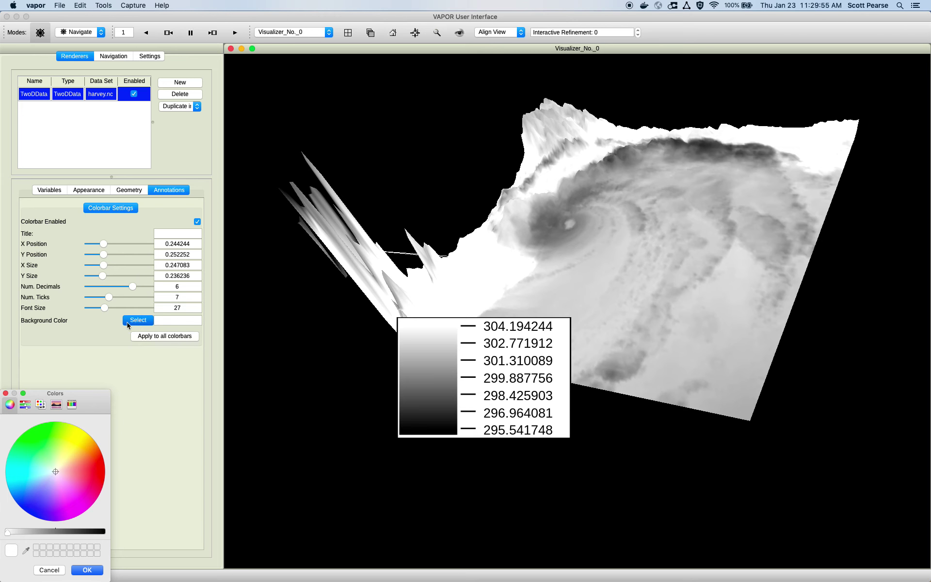
click(5, 392)
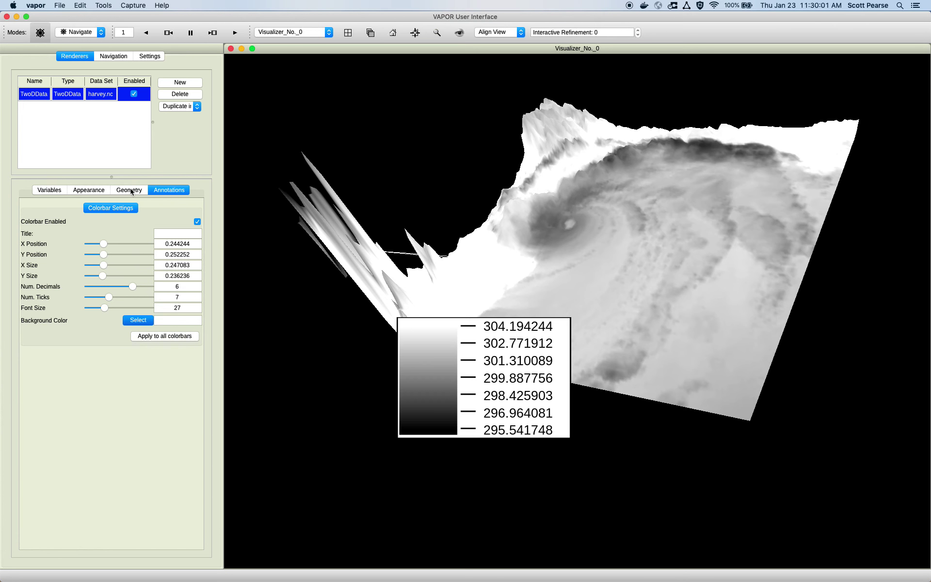
click(56, 193)
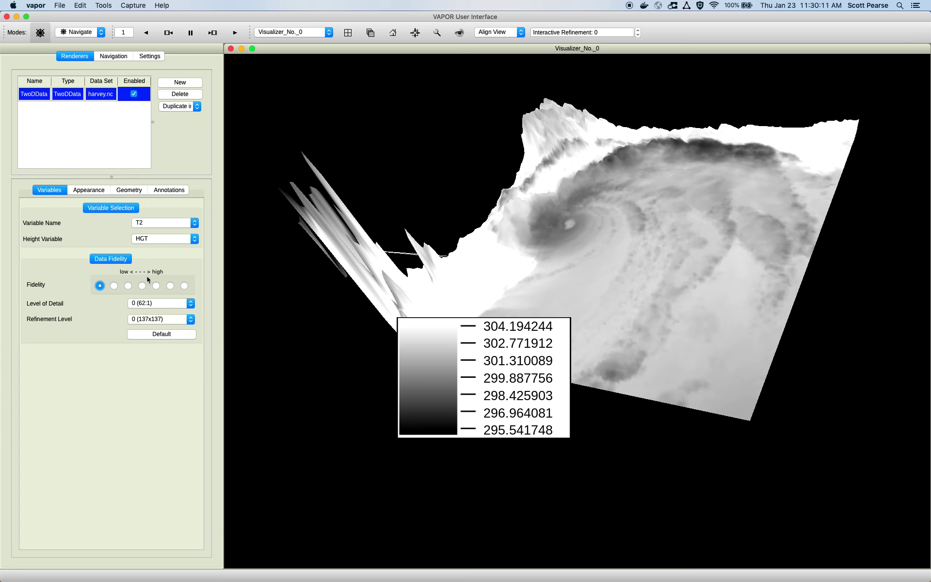
click(59, 6)
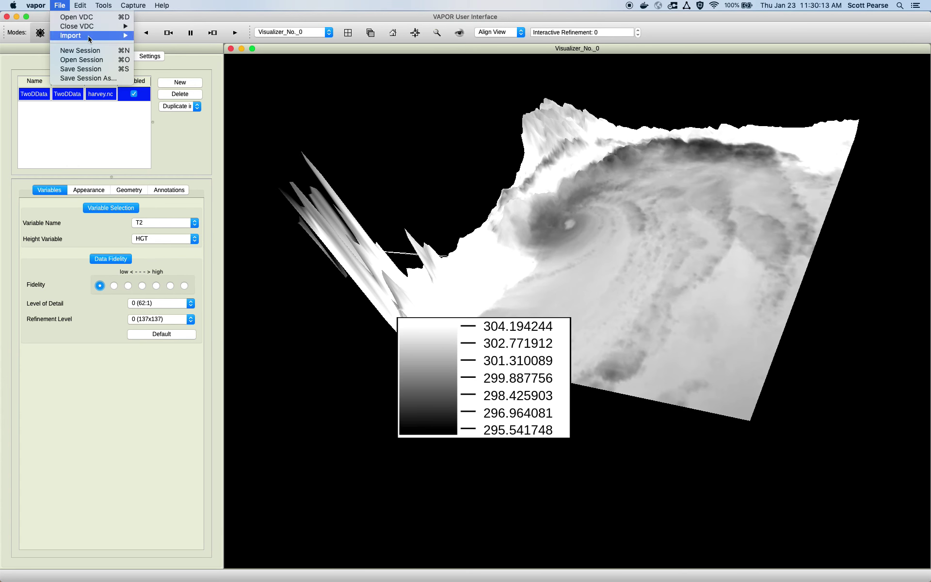
mouse_move(88, 36)
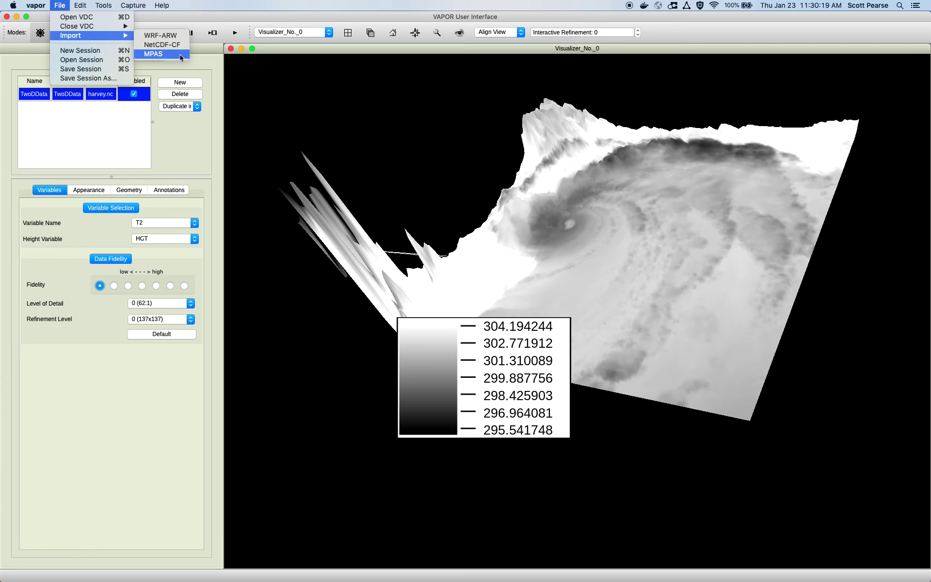
click(68, 269)
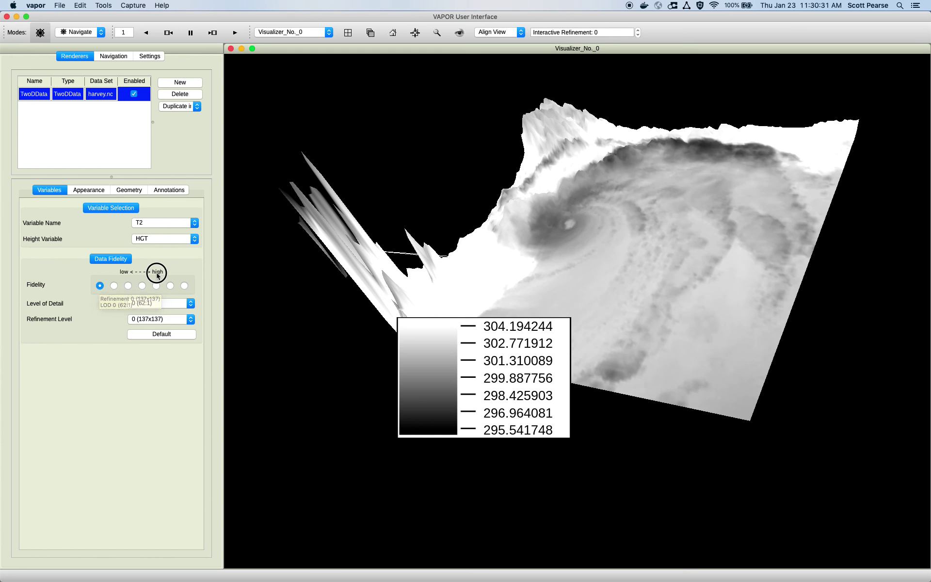
Widen the T2 mapping range to 290.003–309.208 by pulling both range handles outward.
click(85, 190)
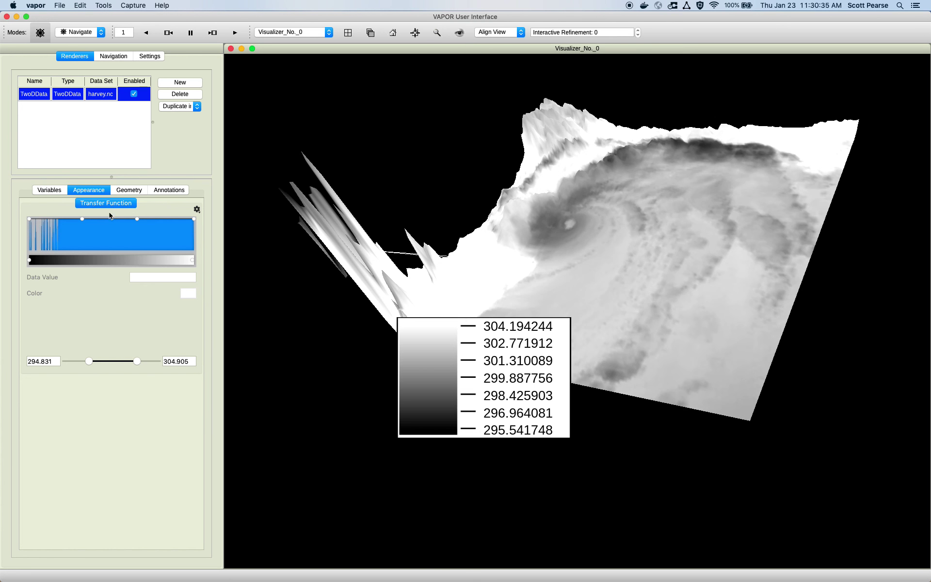
drag(137, 362, 157, 361)
drag(89, 362, 20, 361)
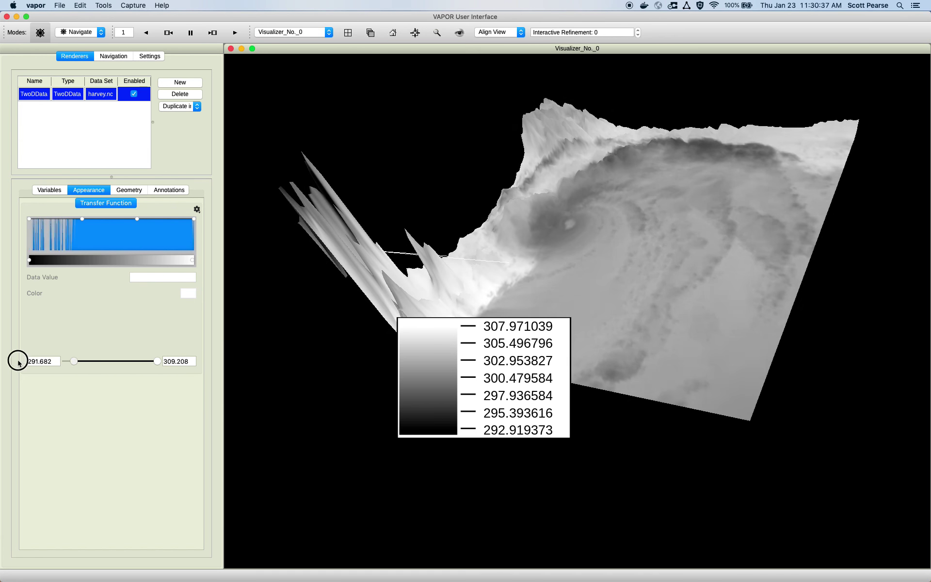
Switch histogram scaling to Logarithmic and drop the opacity of mid-range temperatures to zero.
click(197, 209)
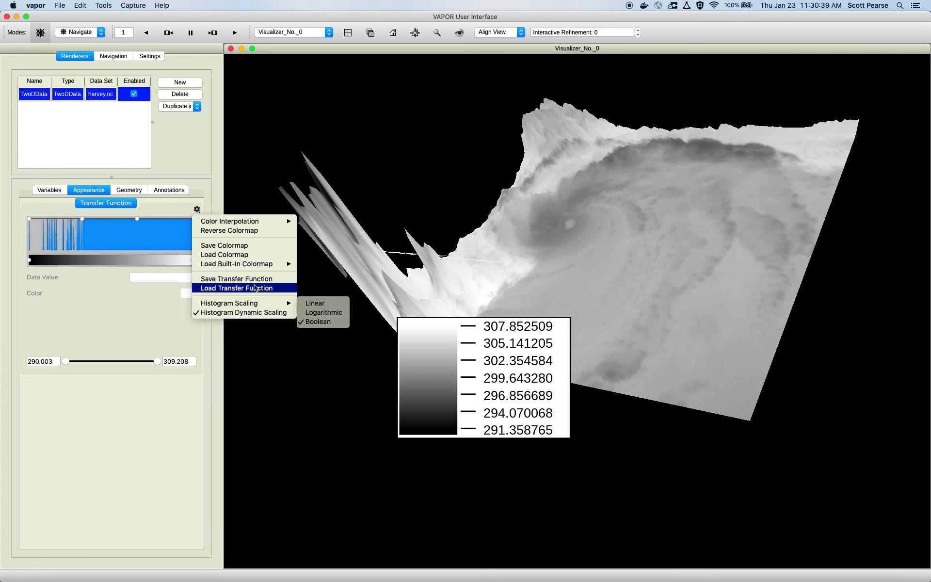
mouse_move(257, 267)
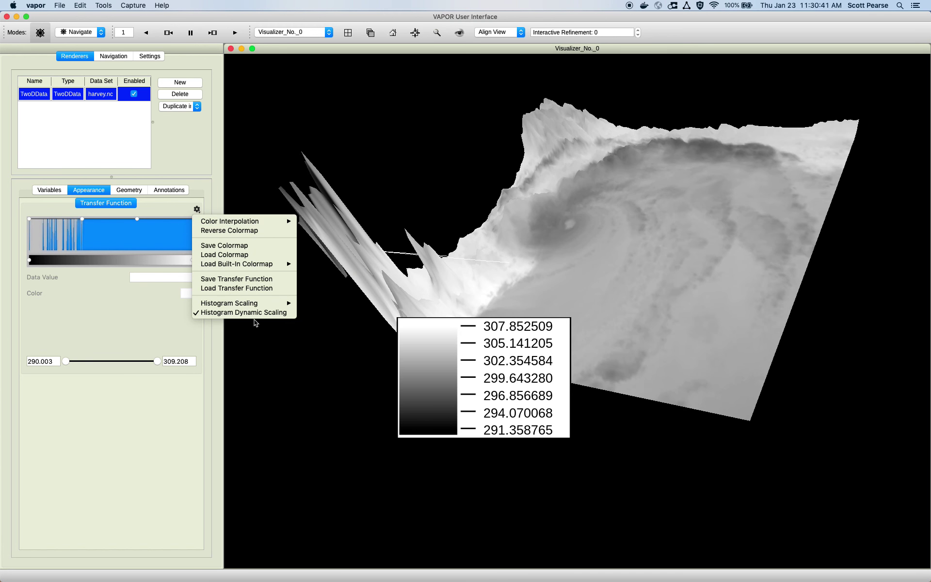
mouse_move(259, 308)
click(315, 310)
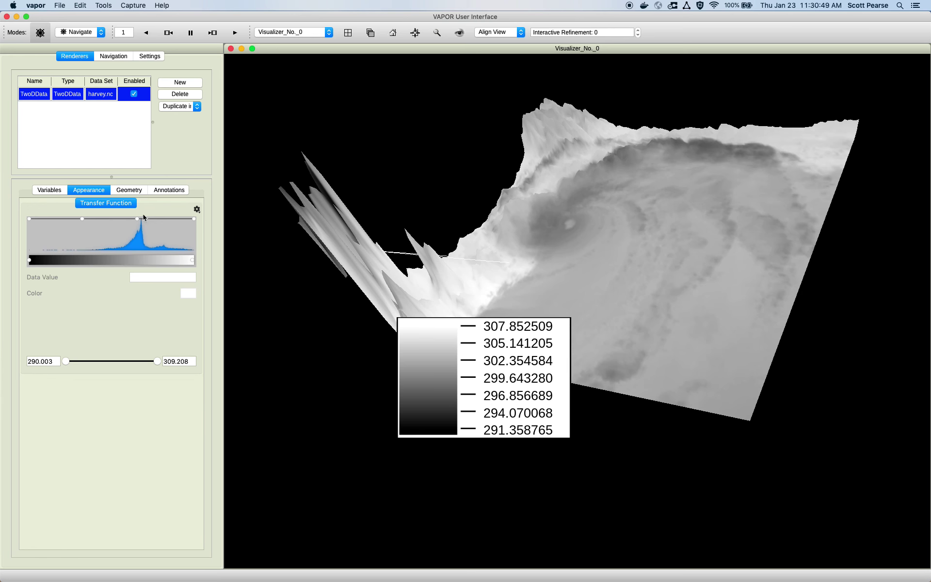
drag(119, 218, 127, 285)
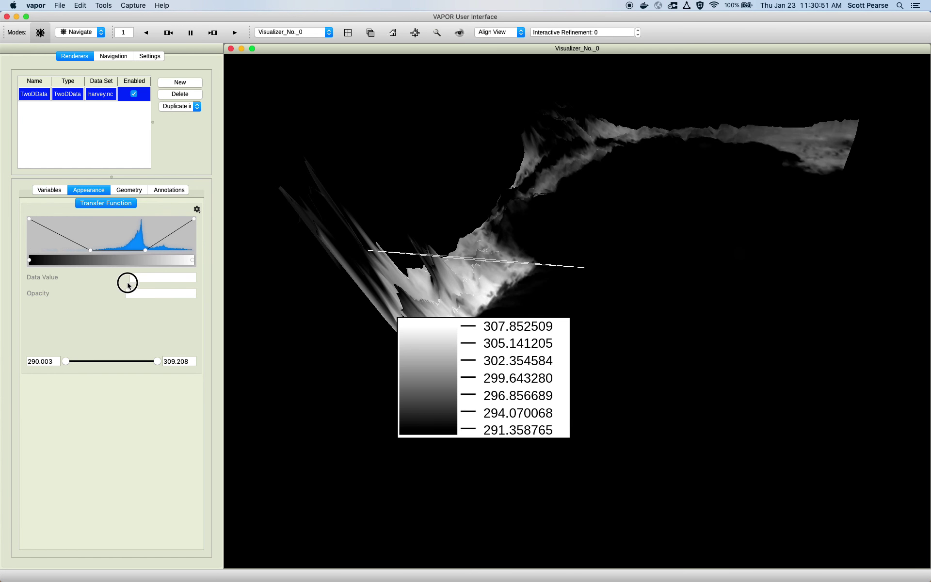
click(134, 191)
click(163, 192)
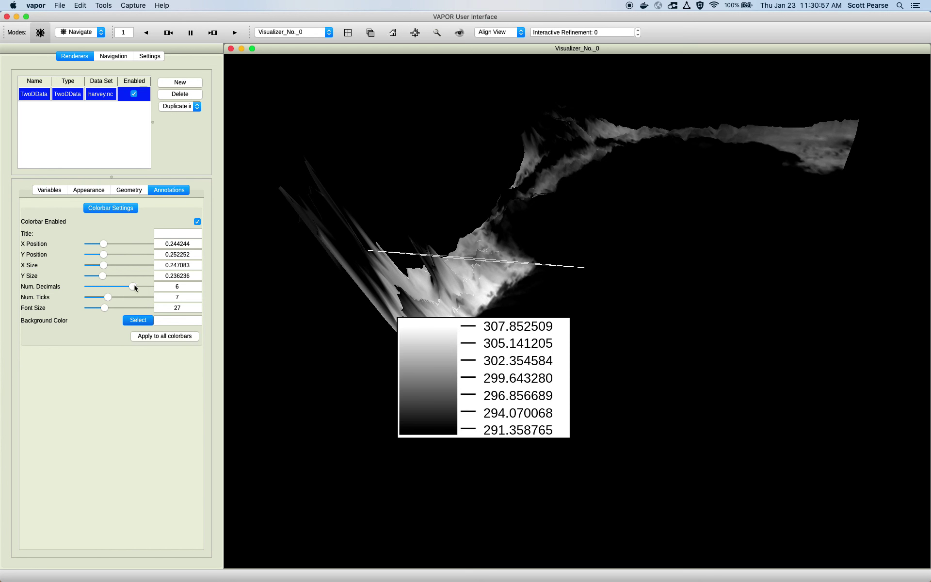
Narrow the colorbar legend to an X size of 0.196294.
mouse_move(103, 265)
mouse_down()
mouse_move(95, 265)
mouse_move(98, 245)
mouse_up()
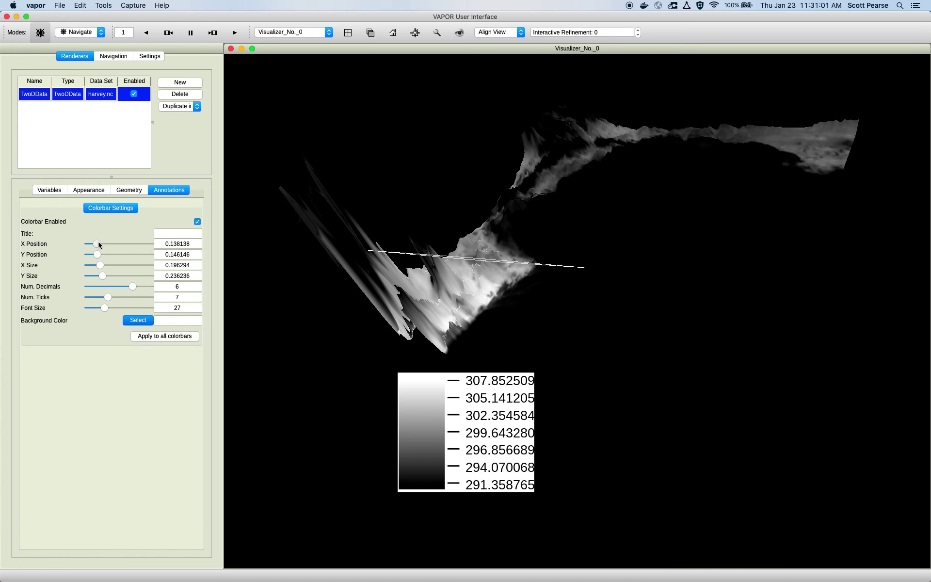